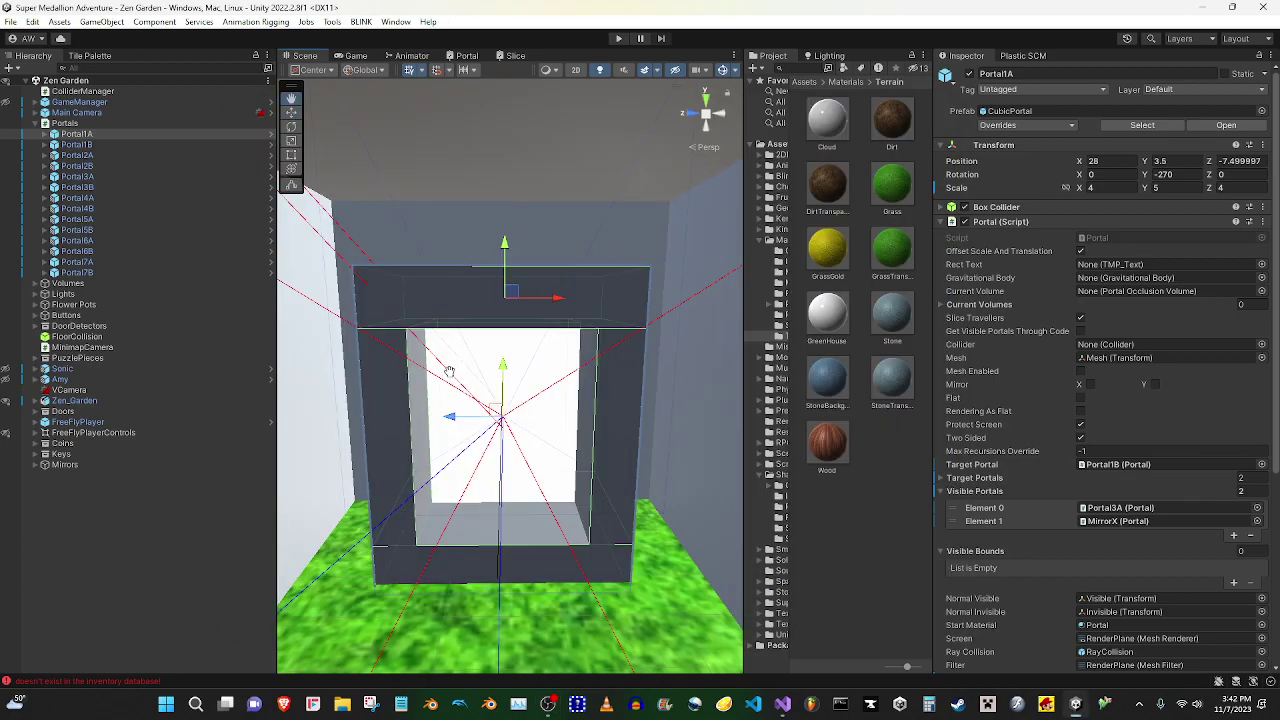
{"action": "middle_click_drag", "start_coordinate": [450, 372], "coordinate": [445, 365]}
{"action": "left_click", "coordinate": [219, 540]}
{"action": "left_click", "coordinate": [459, 554]}
{"action": "middle_click_drag", "start_coordinate": [459, 554], "coordinate": [477, 526]}
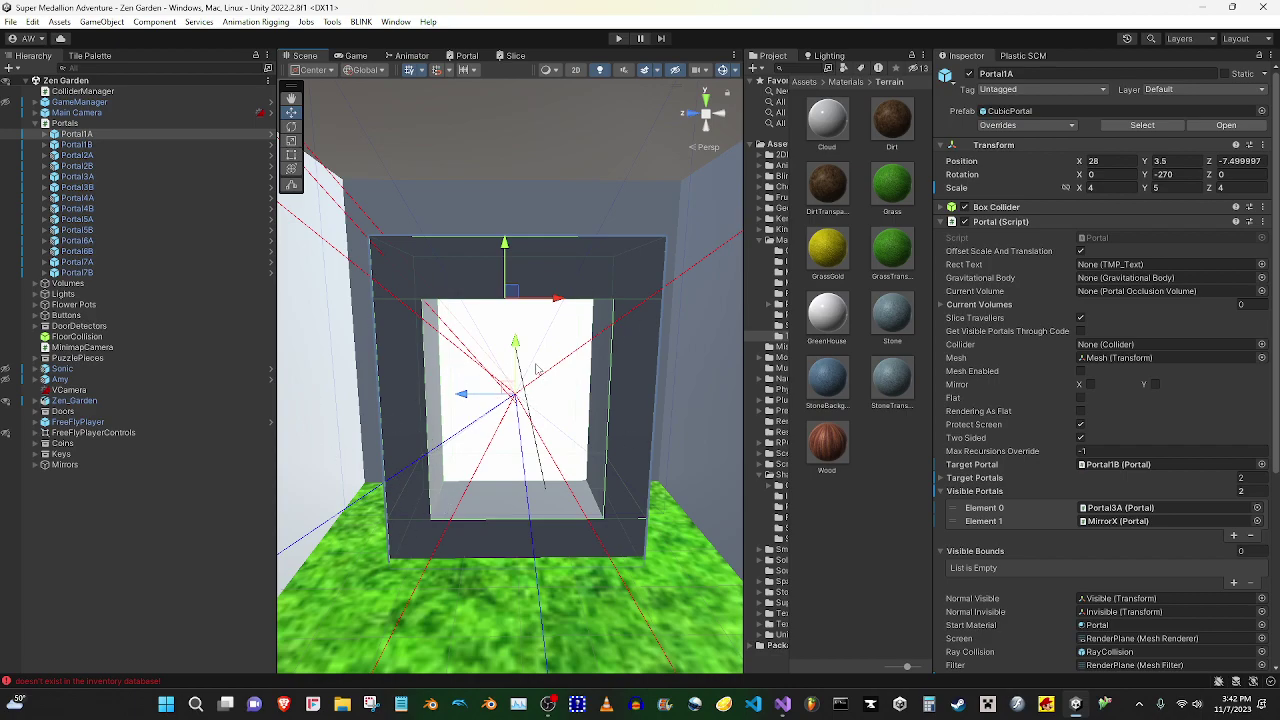
Run the game in play mode and walk the player to the grey portal frame inside the archway
{"action": "left_click", "coordinate": [618, 38]}
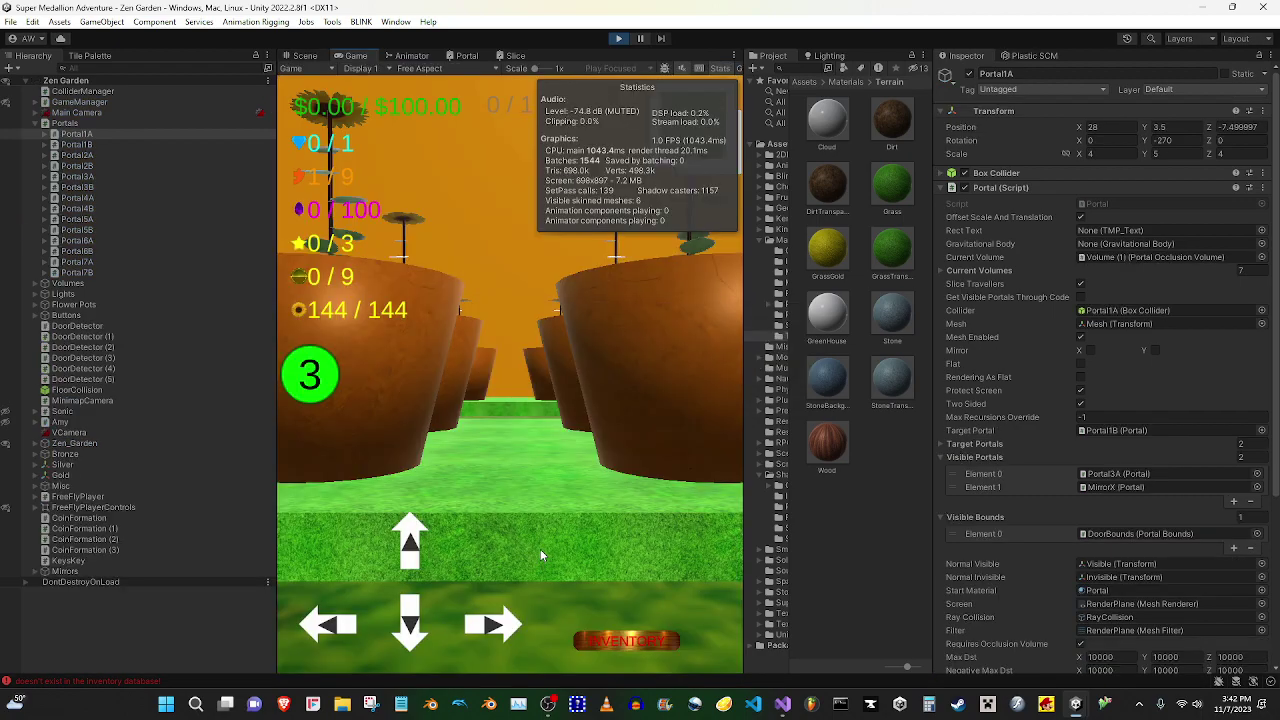
{"action": "key", "text": "Right"}
{"action": "key", "text": "Up"}
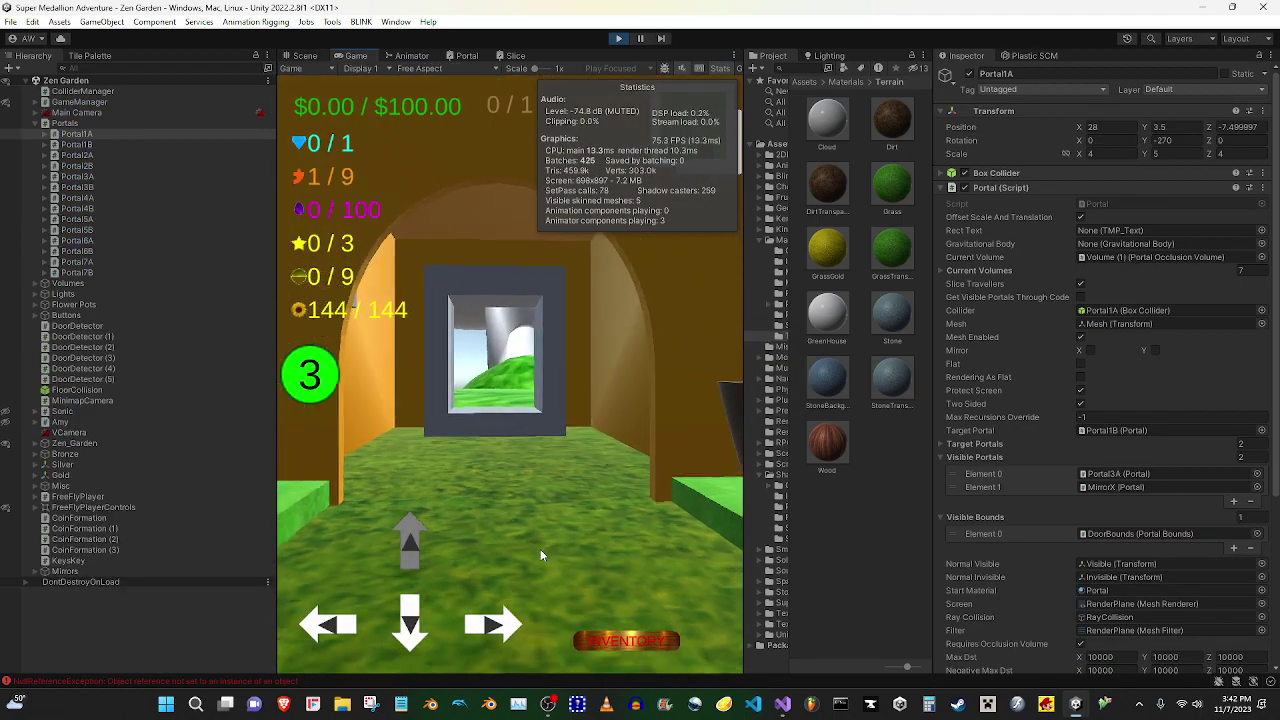
{"action": "key", "text": "Down"}
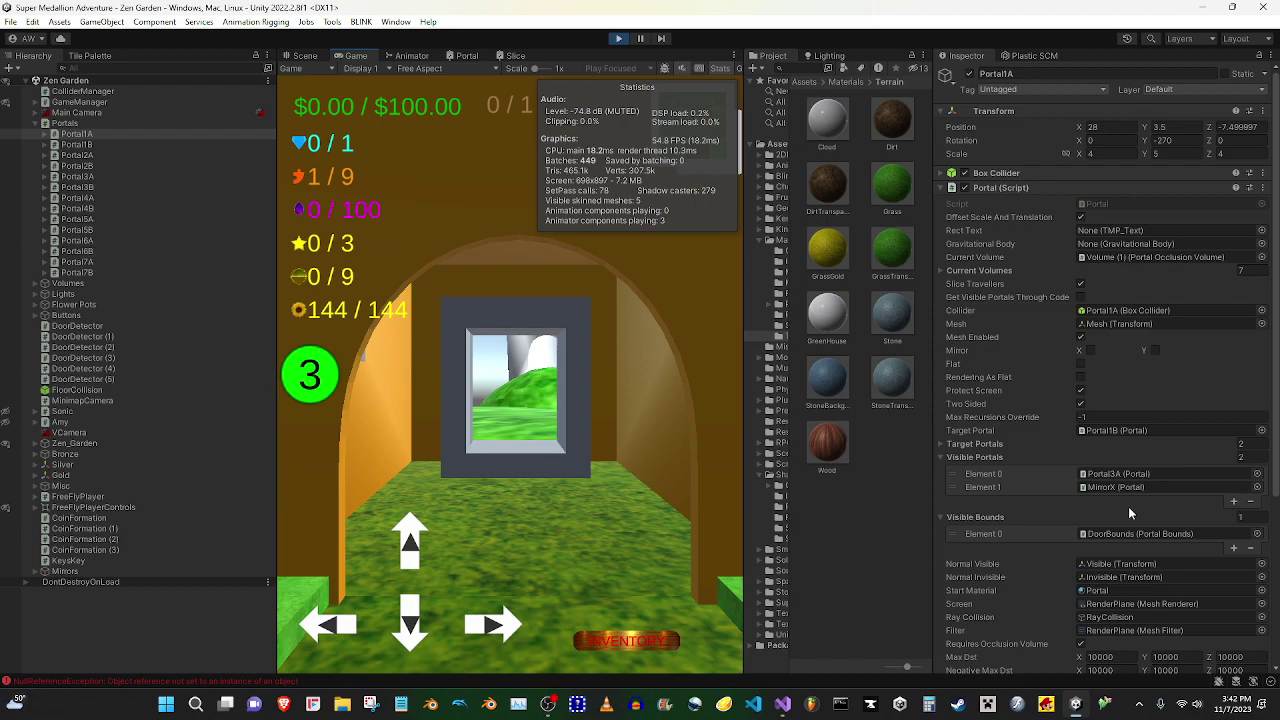
Switch Portal1A's Scissor option off and back on to compare the rendering statistics
{"action": "scroll", "coordinate": [1128, 508], "scroll_direction": "down", "scroll_amount": 5}
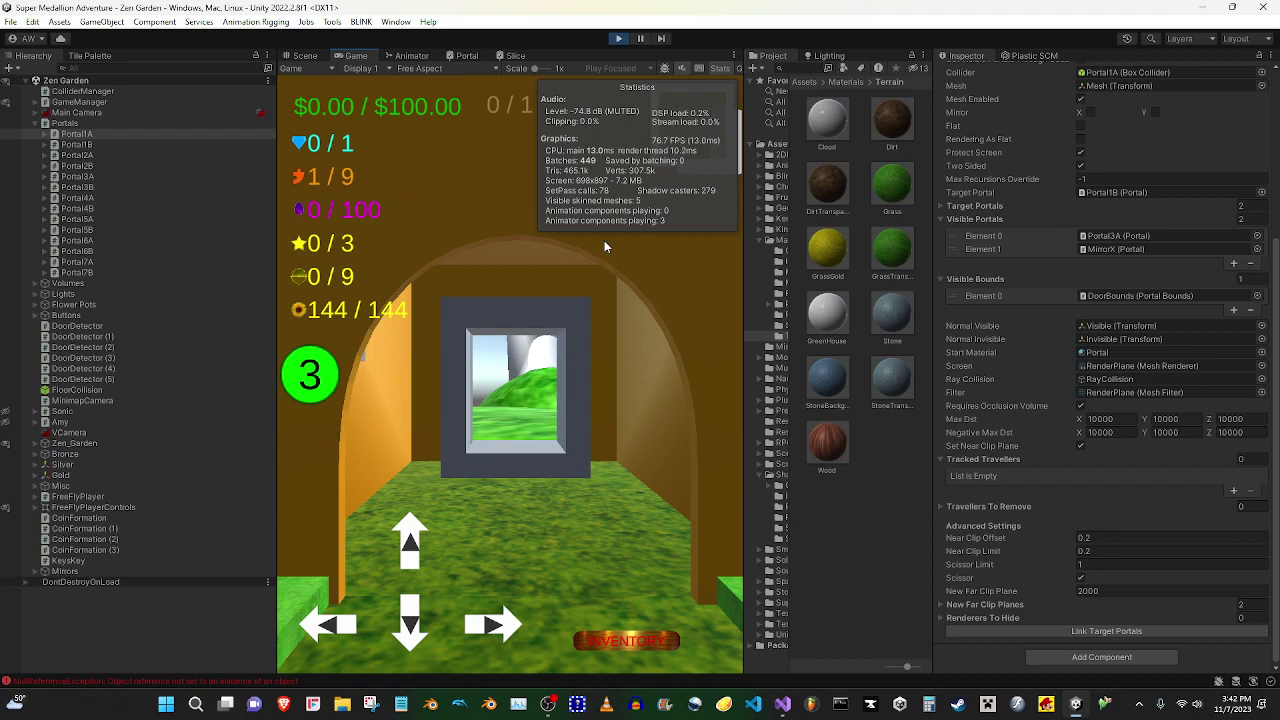
{"action": "left_click", "coordinate": [1080, 578]}
{"action": "left_click", "coordinate": [1080, 578]}
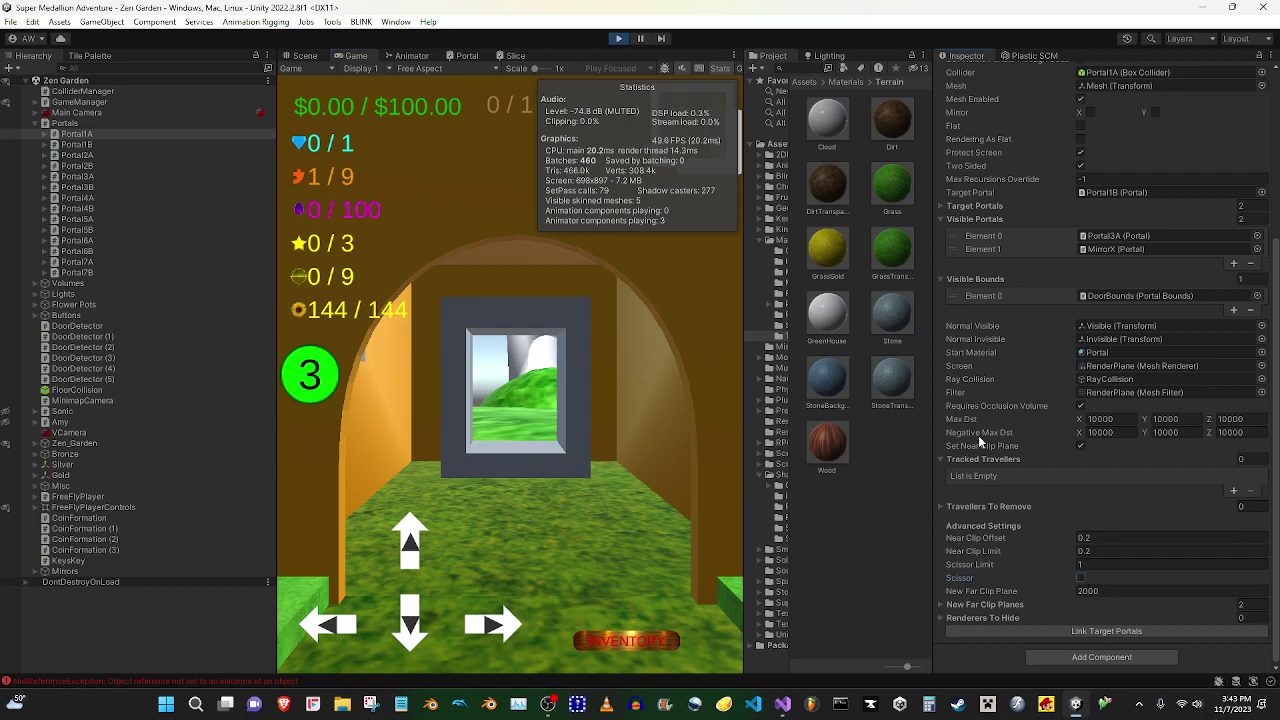
Set the scale of Portal1A's RenderPlane to 4 on both X and Y
{"action": "left_click", "coordinate": [55, 134]}
{"action": "left_click", "coordinate": [95, 145]}
{"action": "left_click", "coordinate": [1110, 142]}
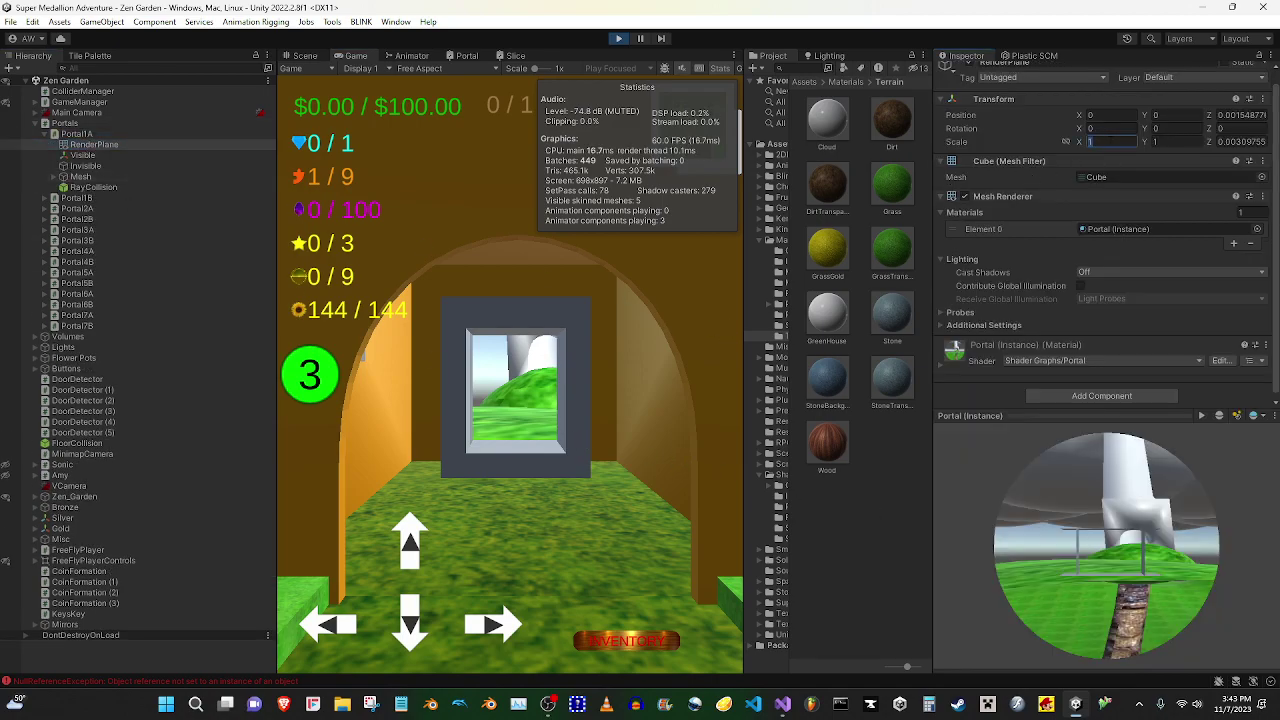
{"action": "type", "text": "4"}
{"action": "key", "text": "Tab"}
{"action": "type", "text": "4"}
Move the player around in front of the portal to examine the enlarged render plane around the frame
{"action": "left_click", "coordinate": [656, 351]}
{"action": "key", "text": "Left"}
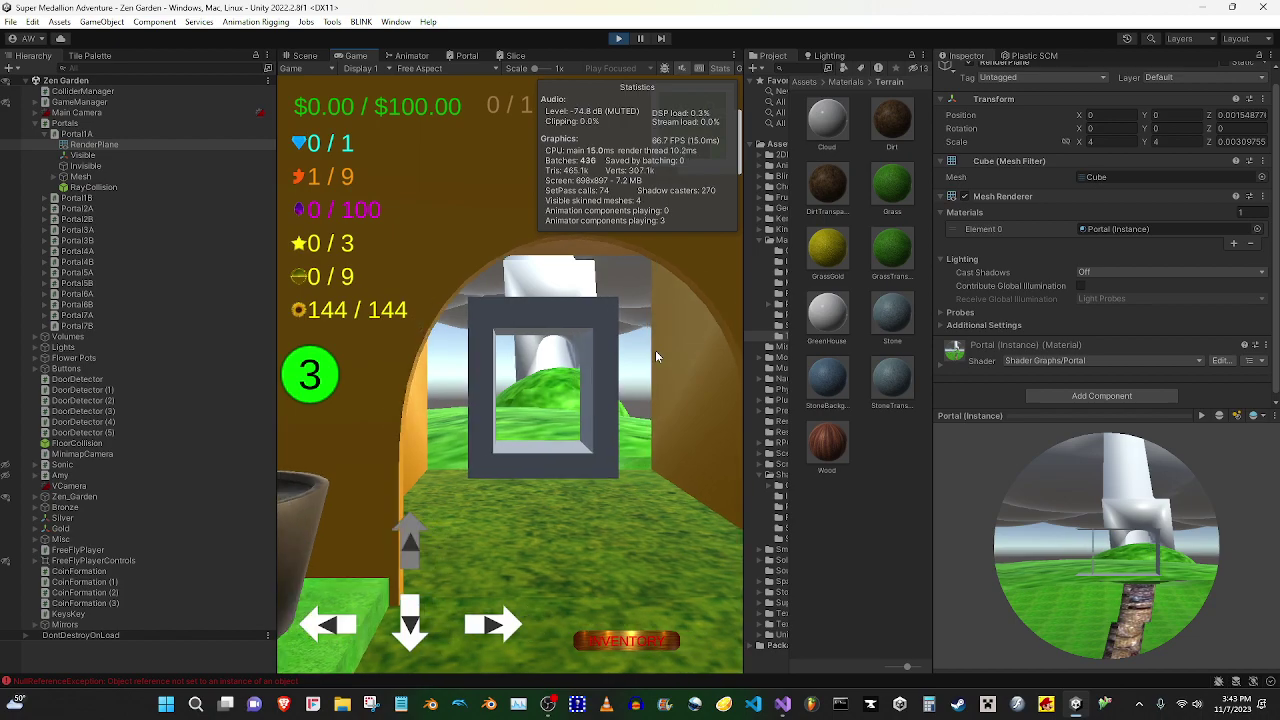
{"action": "key", "text": "Right"}
{"action": "key", "text": "Left"}
{"action": "key", "text": "Right"}
{"action": "key", "text": "Down"}
{"action": "key", "text": "Left"}
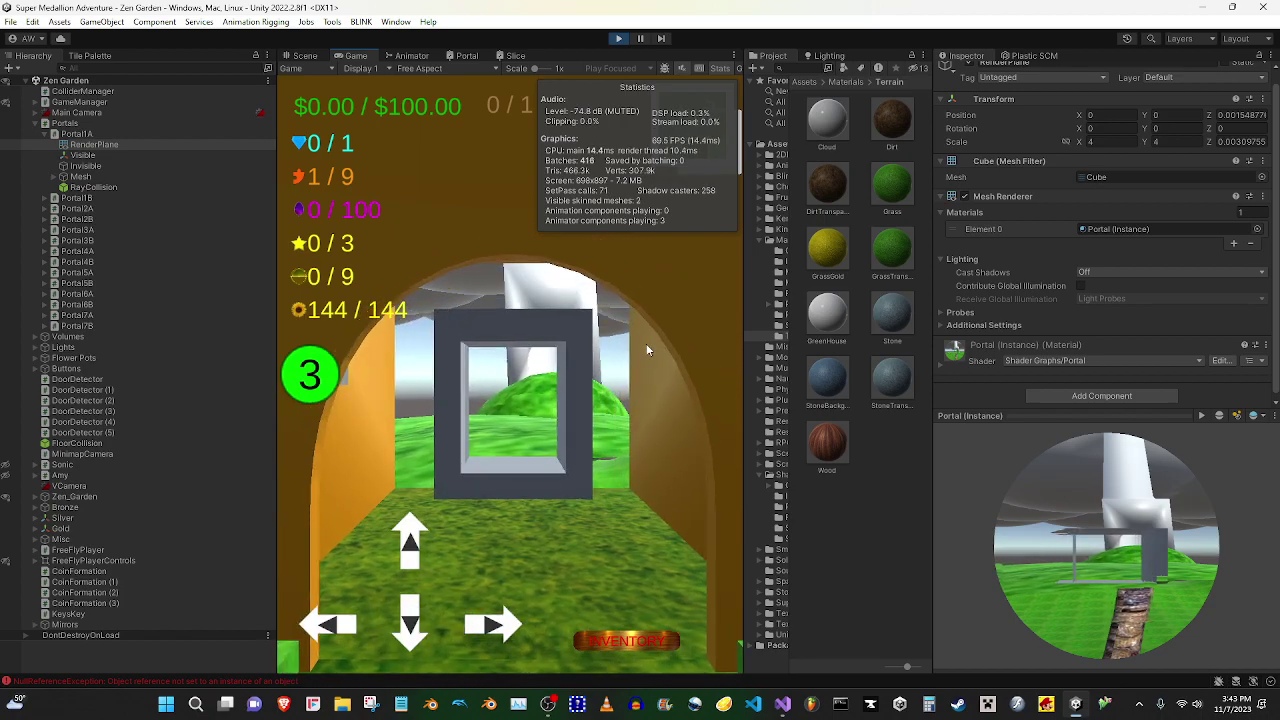
Turn off the Scissor option in the advanced settings of Portal1A's Portal script
{"action": "left_click", "coordinate": [105, 133]}
{"action": "scroll", "coordinate": [1100, 420], "scroll_direction": "down", "scroll_amount": 10}
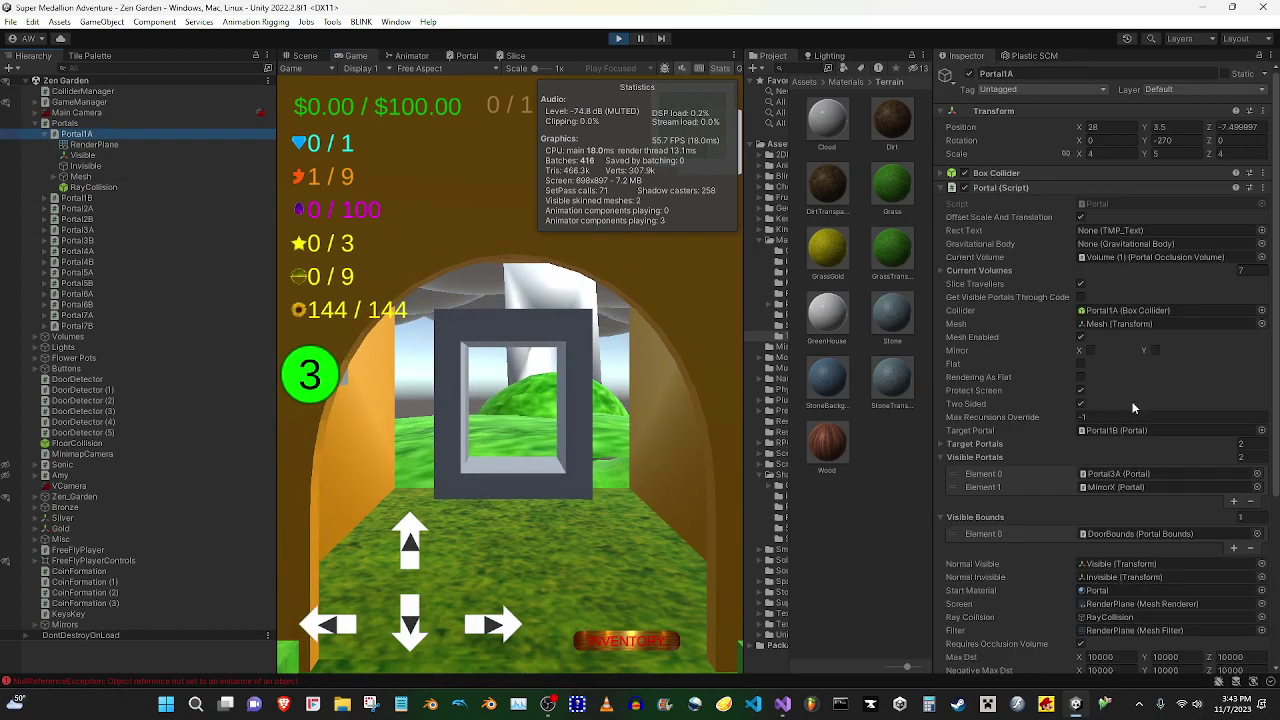
{"action": "left_click", "coordinate": [1085, 551]}
{"action": "left_click", "coordinate": [1080, 578]}
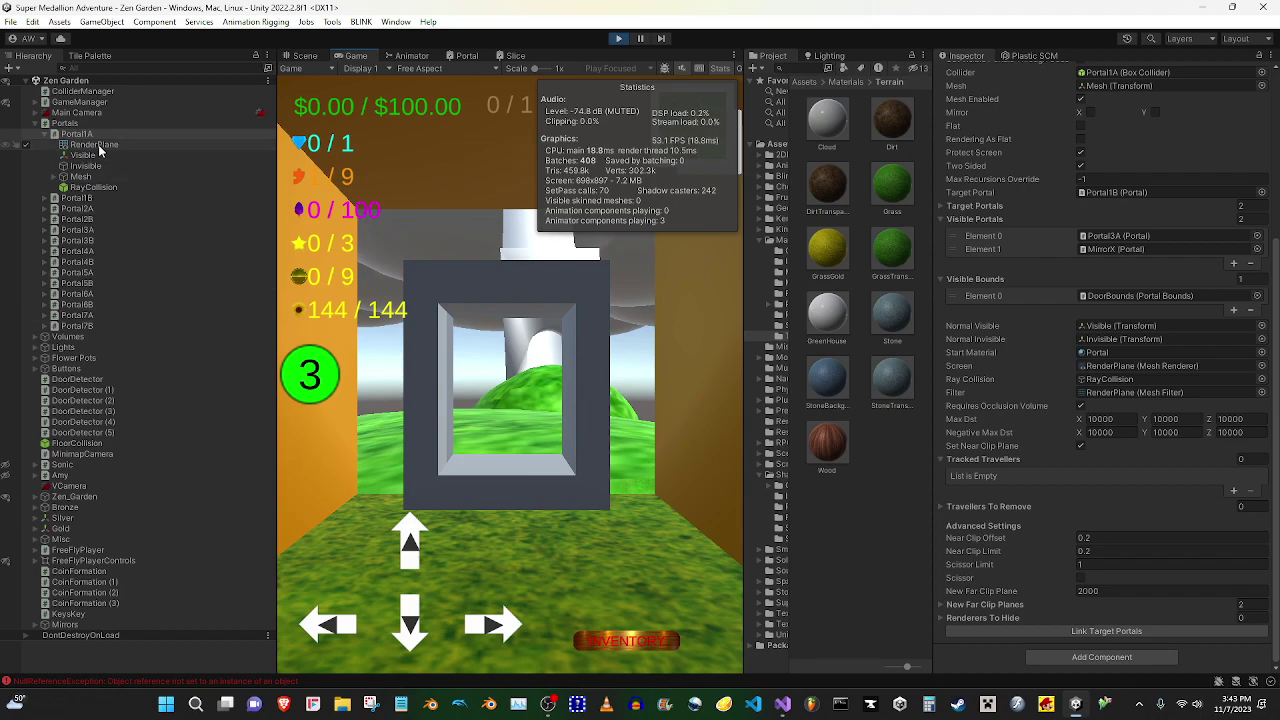
Set the scale of Portal1A's RenderPlane back to 1 on both X and Y
{"action": "left_click", "coordinate": [95, 145]}
{"action": "type", "text": "1"}
{"action": "key", "text": "Tab"}
{"action": "type", "text": "1"}
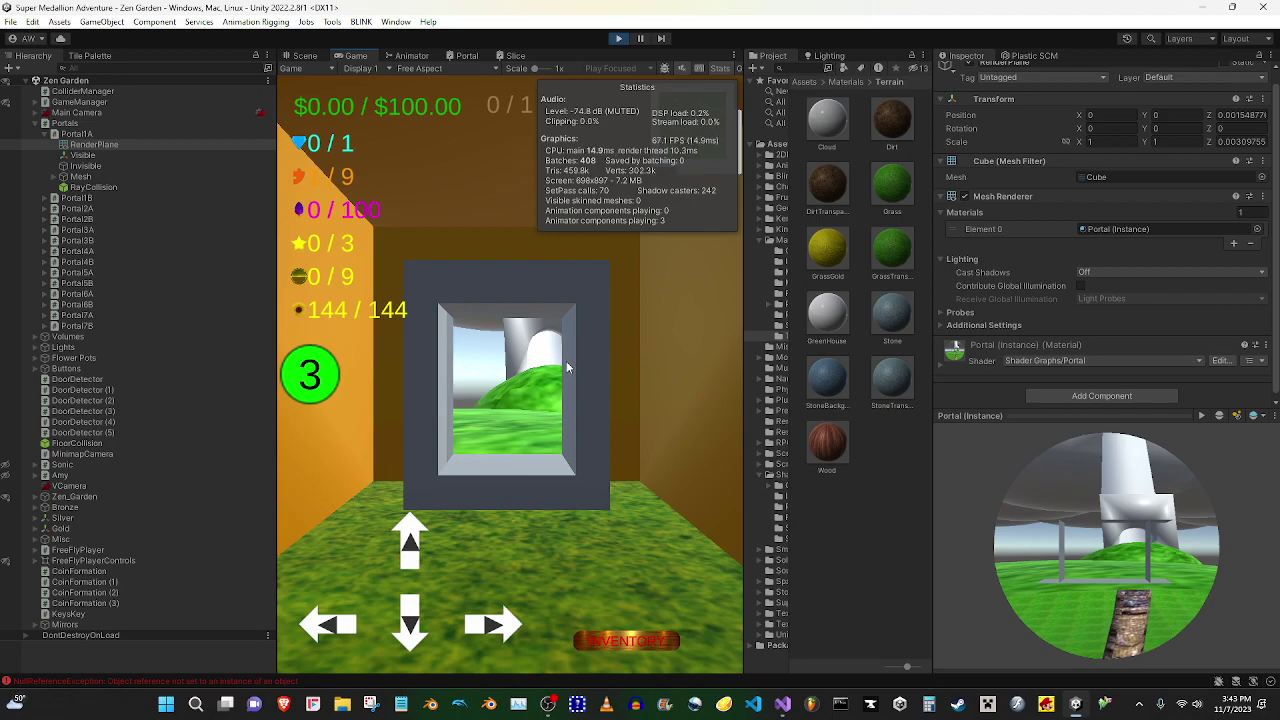
Walk the player back and forth in front of the portal to examine it with the normal-size render plane
{"action": "key", "text": "Up"}
{"action": "key", "text": "Down"}
{"action": "key", "text": "Left"}
{"action": "key", "text": "Up"}
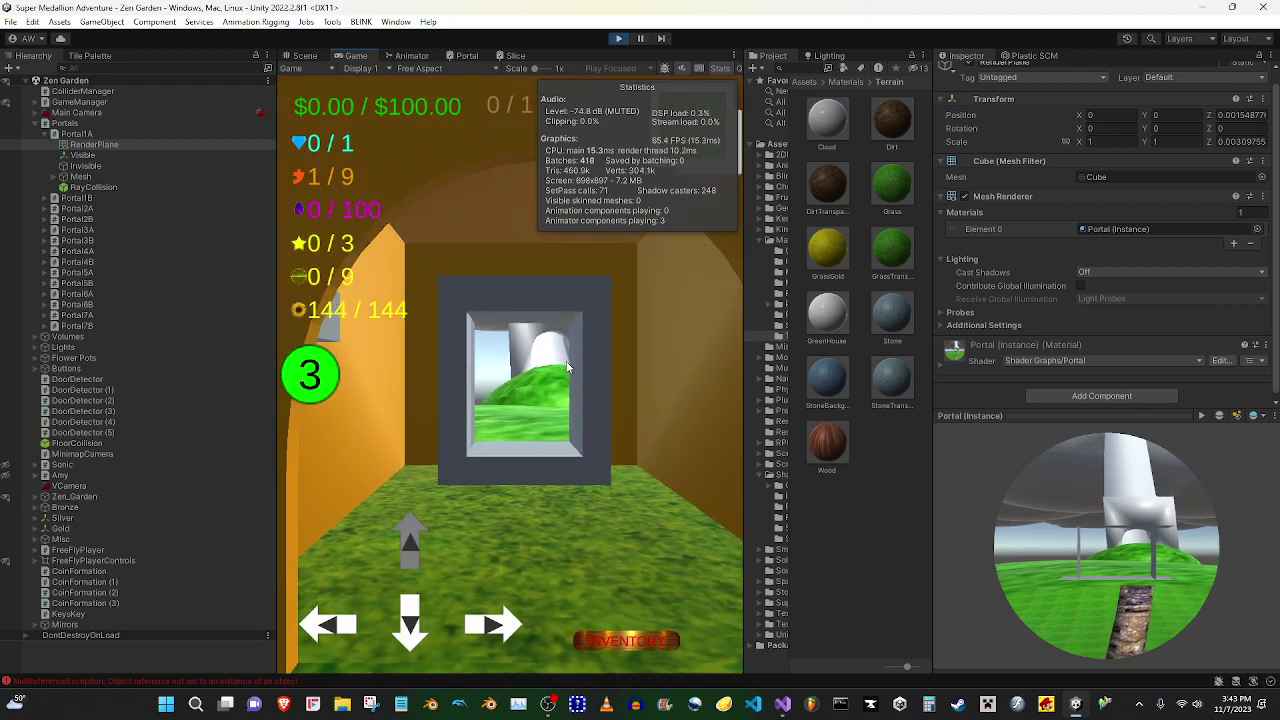
{"action": "key", "text": "Right"}
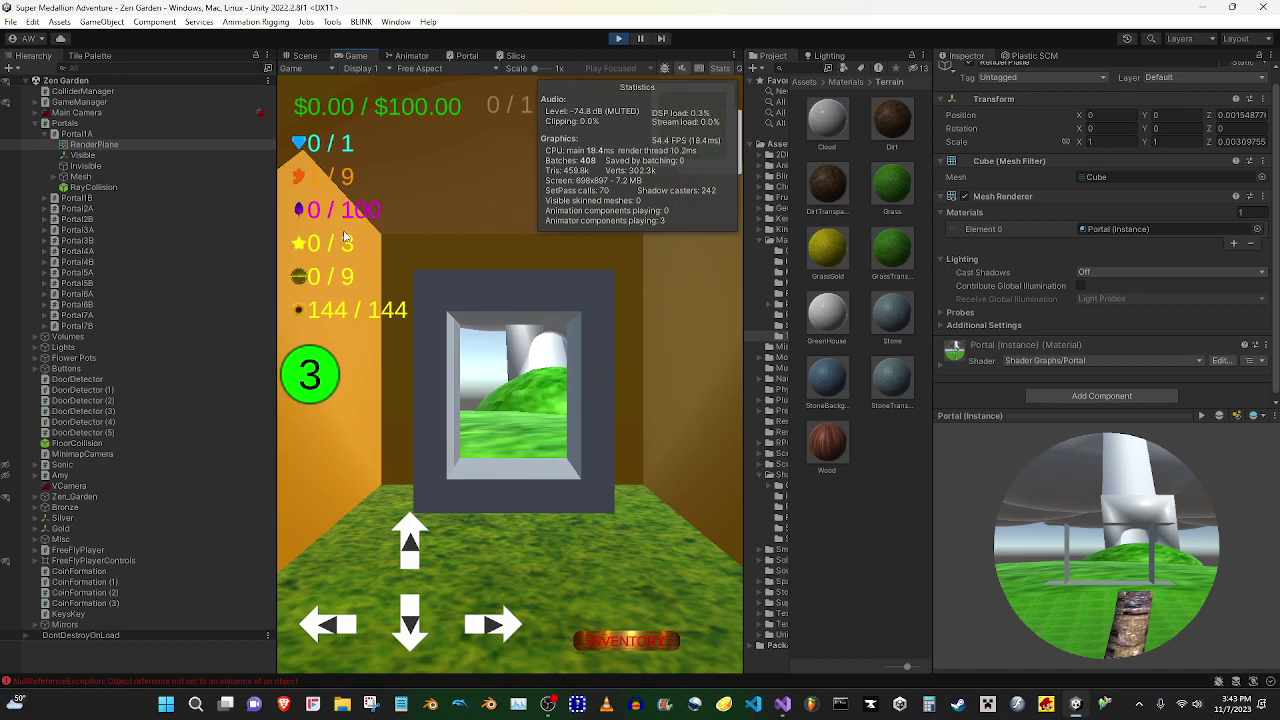
Enlarge Portal1A's RenderPlane again by setting its X and Y scale to 4
{"action": "left_click", "coordinate": [136, 135]}
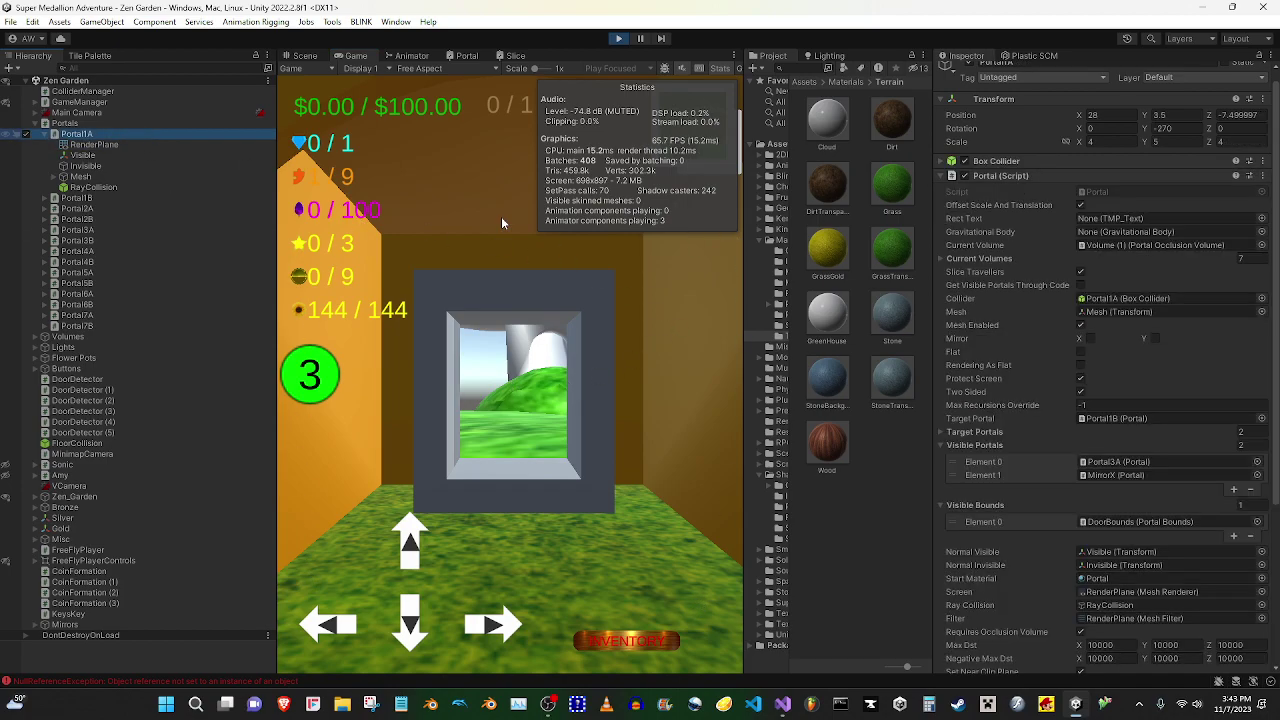
{"action": "scroll", "coordinate": [1070, 485], "scroll_direction": "down", "scroll_amount": 5}
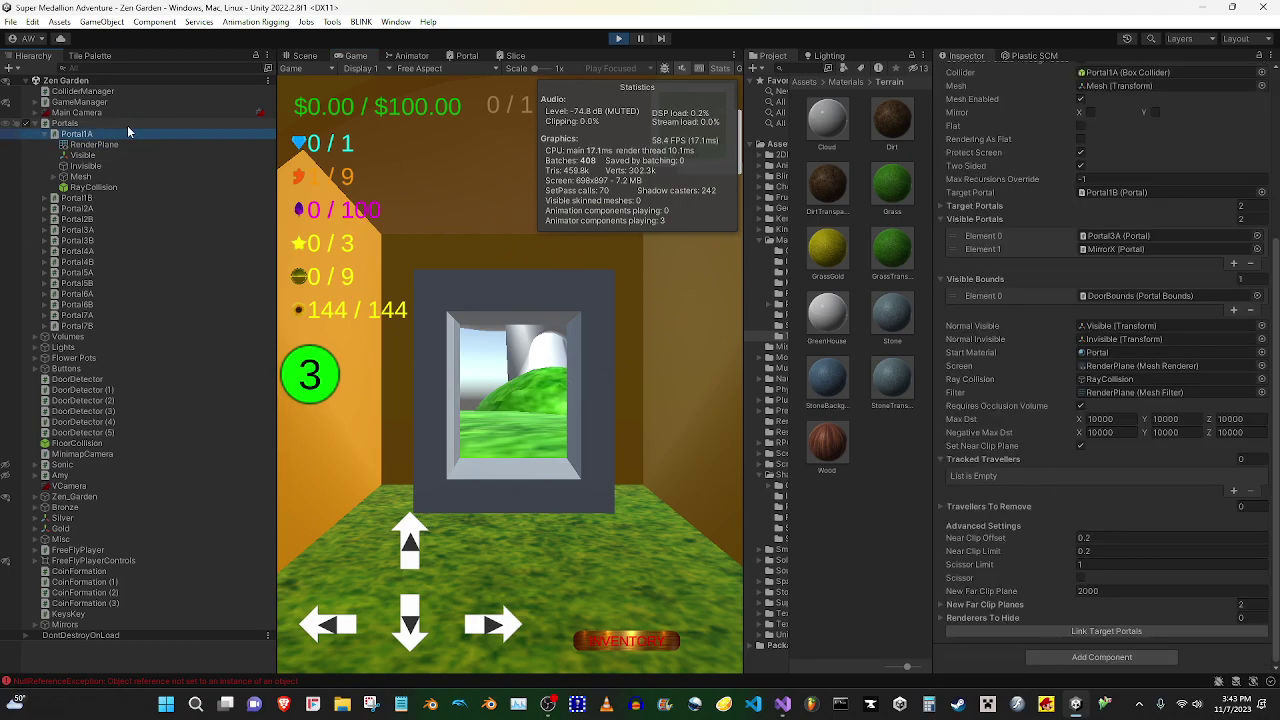
{"action": "left_click", "coordinate": [96, 145]}
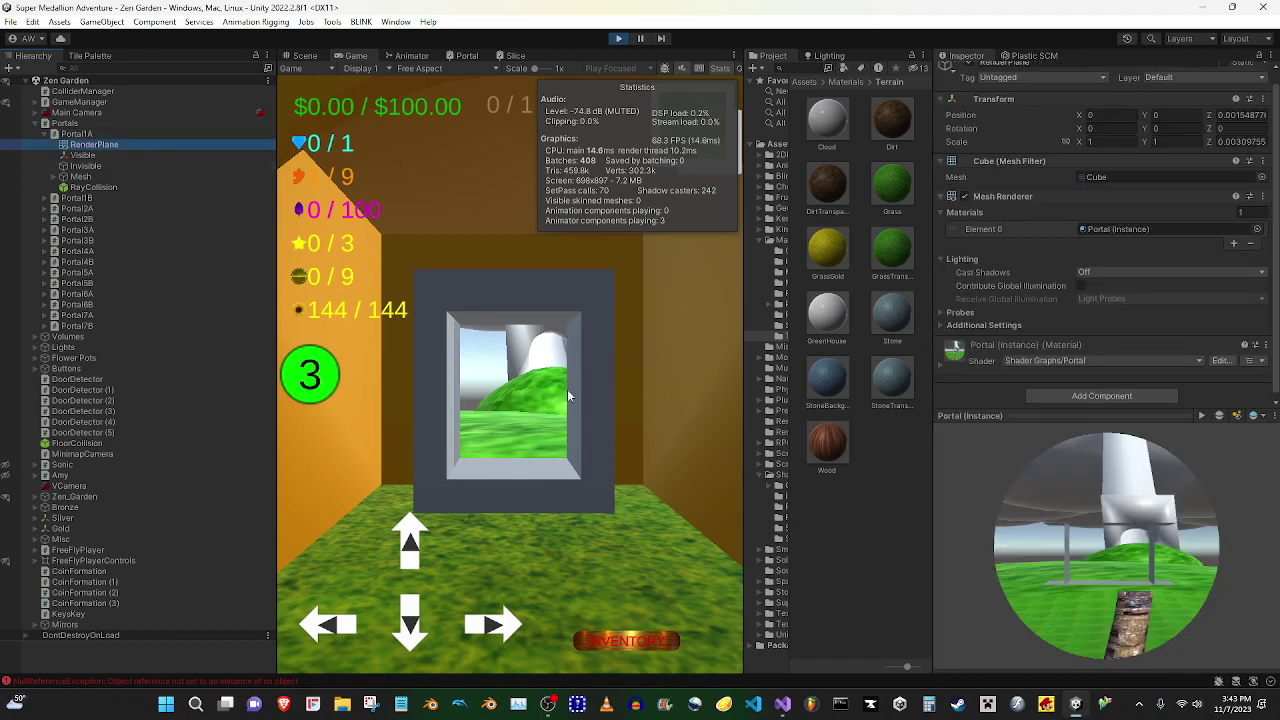
{"action": "scroll", "coordinate": [1080, 311], "scroll_direction": "down", "scroll_amount": 1}
{"action": "left_click", "coordinate": [973, 351]}
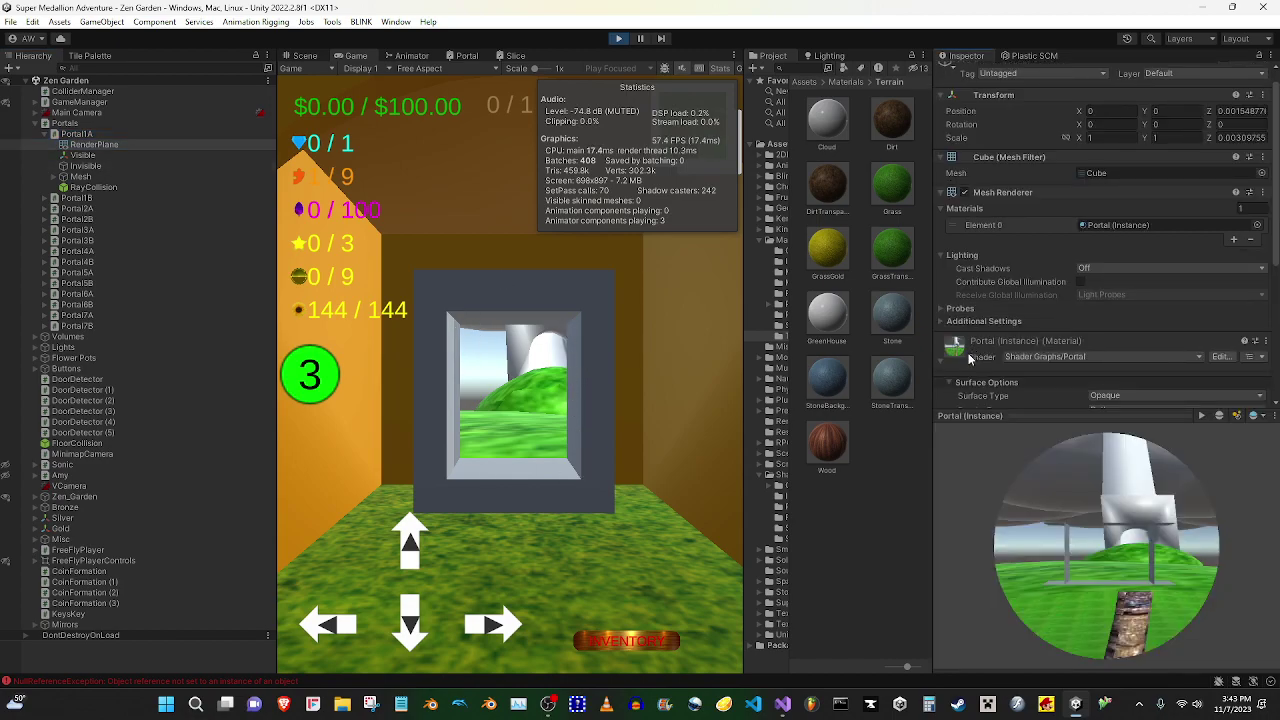
{"action": "left_click", "coordinate": [972, 352]}
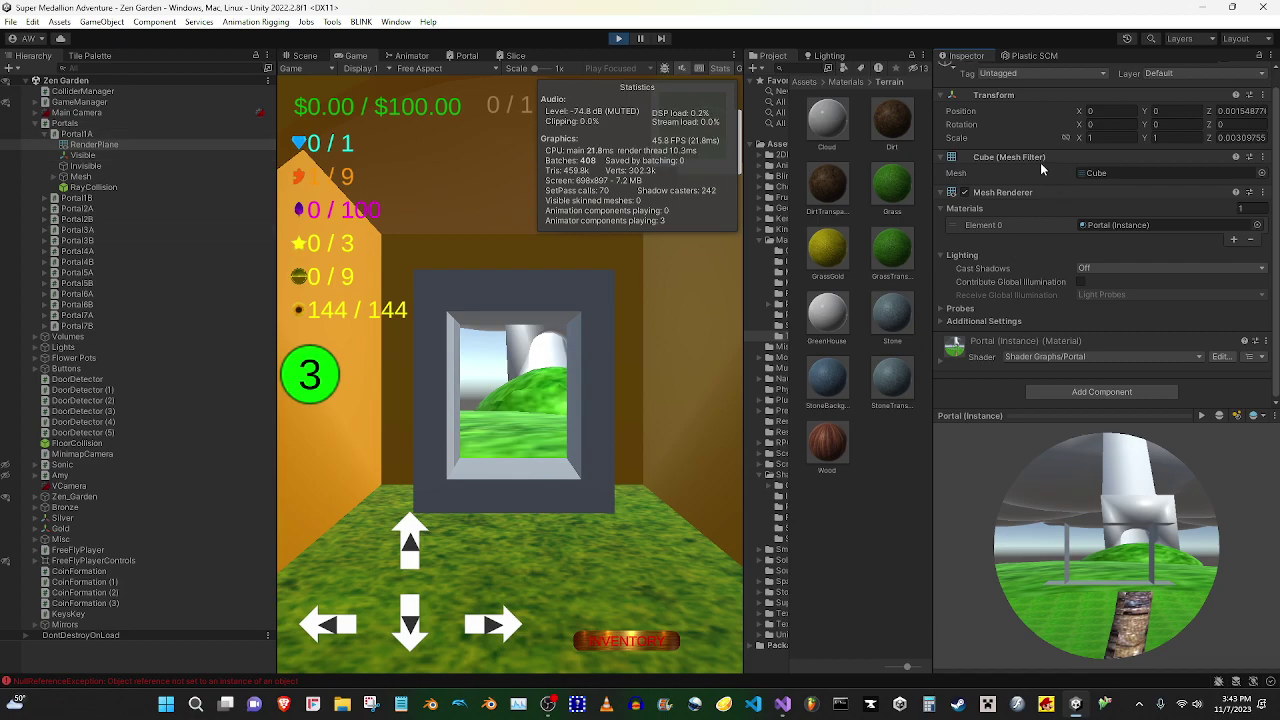
{"action": "type", "text": "4"}
{"action": "key", "text": "Tab"}
{"action": "type", "text": "4"}
Move the player from side to side to examine the area rendered around the portal frame with Scissor off
{"action": "left_click", "coordinate": [626, 340]}
{"action": "key", "text": "a"}
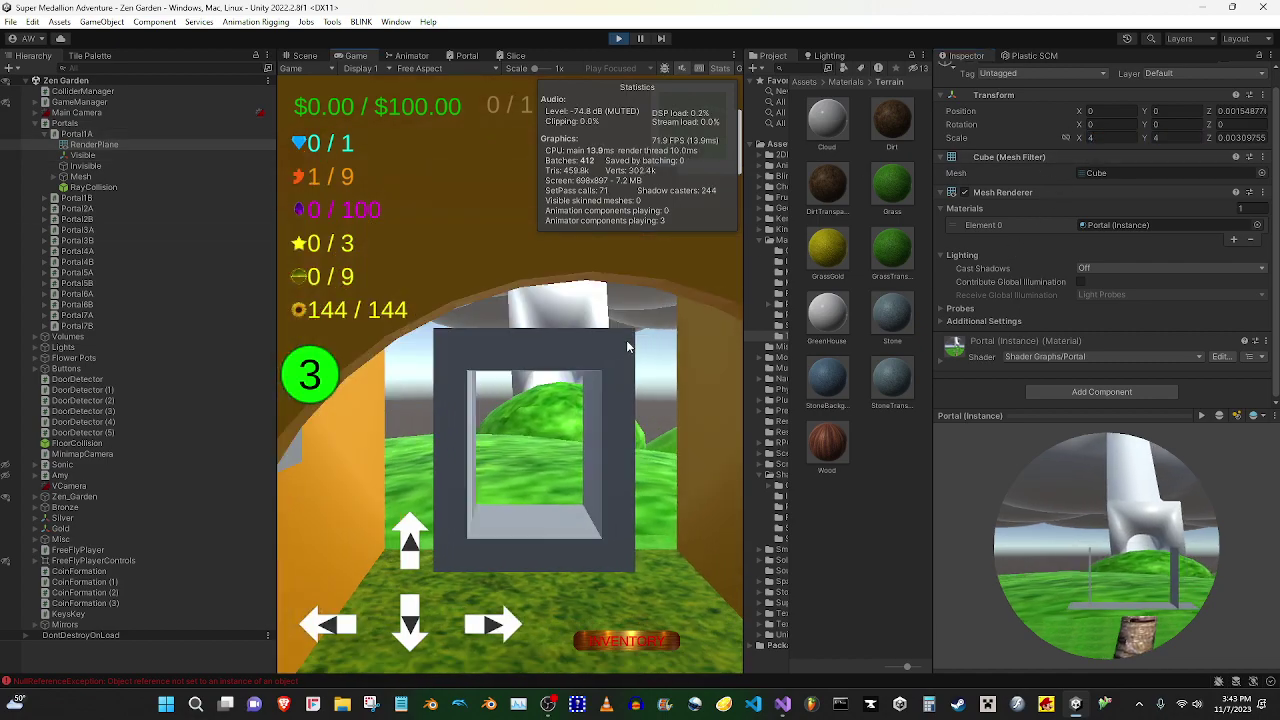
{"action": "key", "text": "d"}
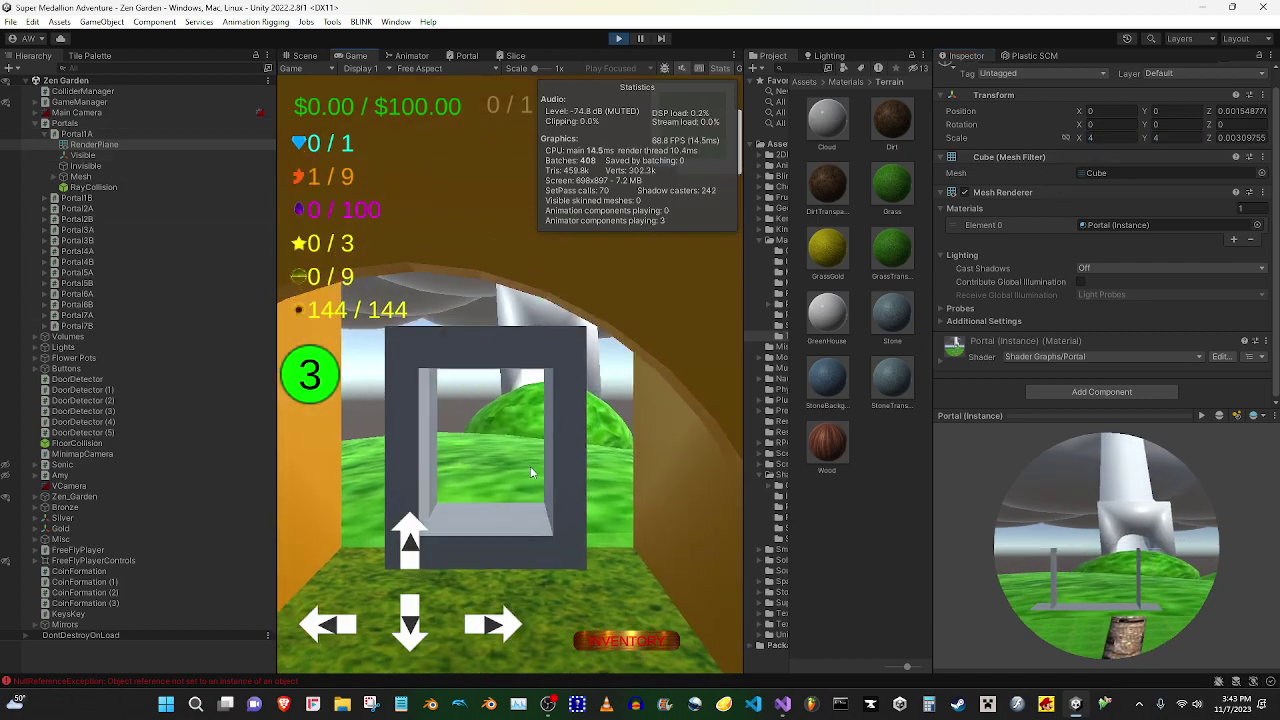
{"action": "key", "text": "a"}
Turn on the Scissor option in Portal1A's Portal script
{"action": "left_click", "coordinate": [77, 133]}
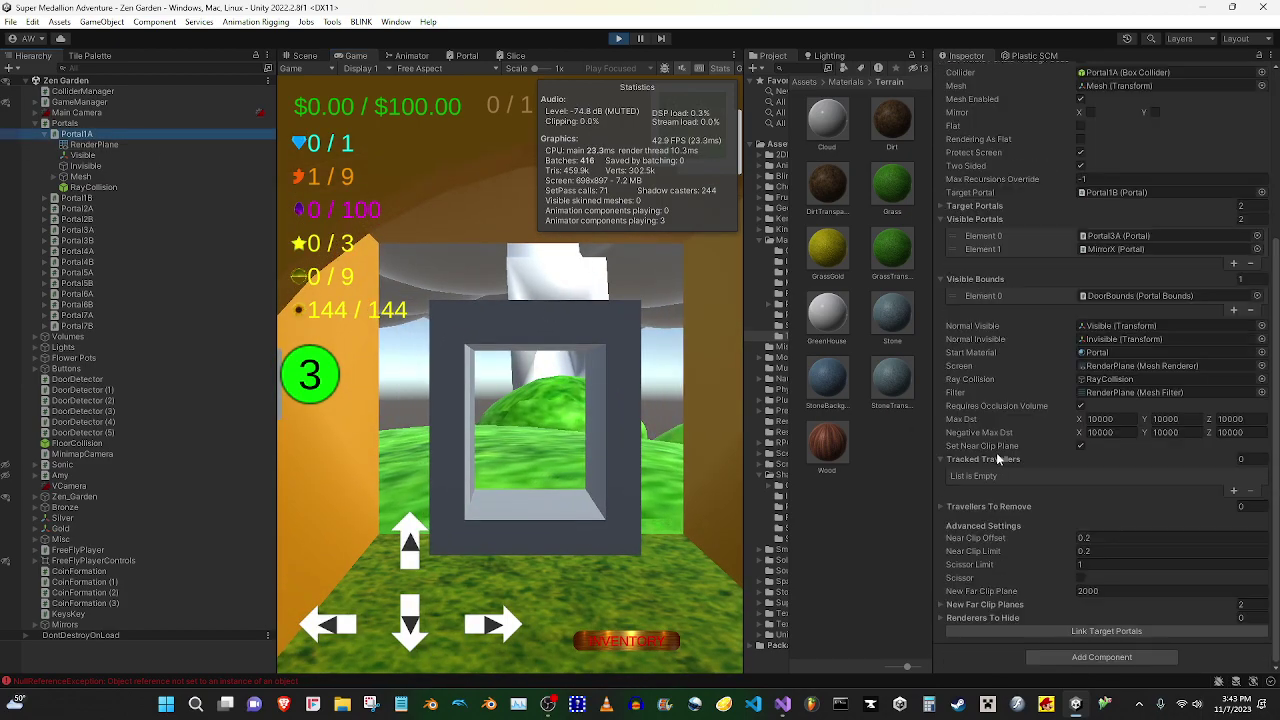
{"action": "left_click", "coordinate": [528, 543]}
{"action": "key", "text": "d"}
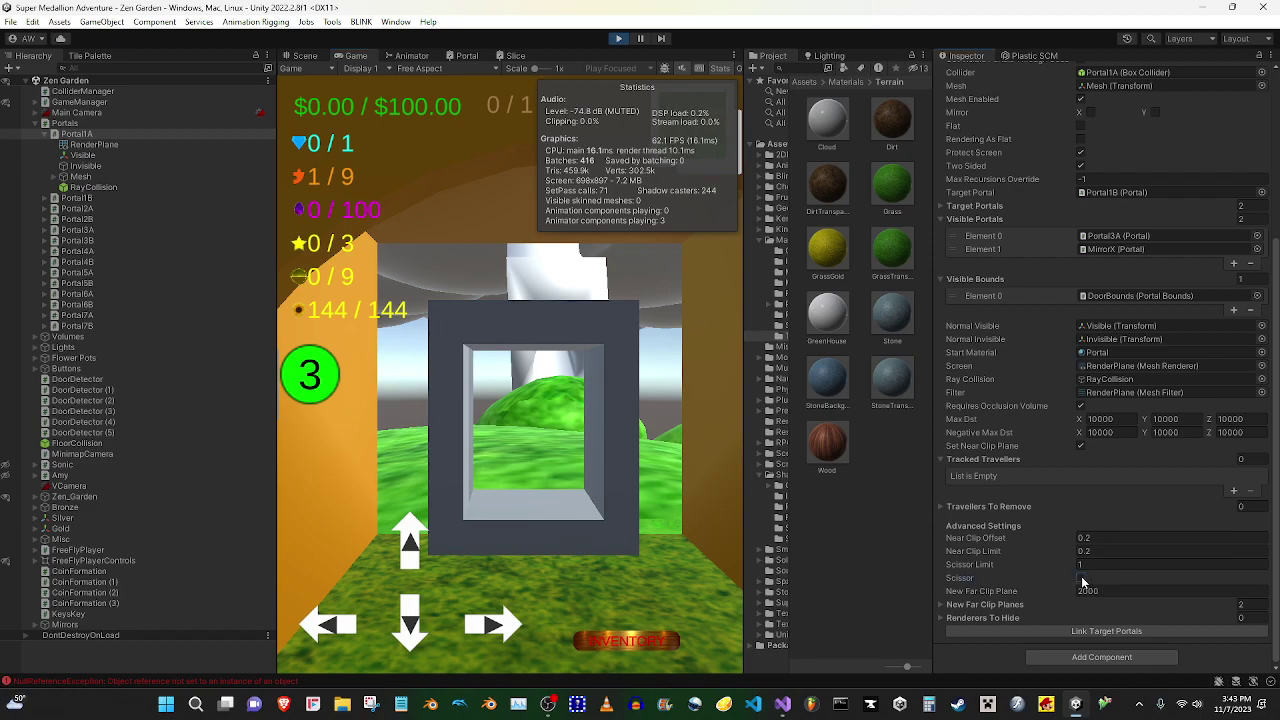
{"action": "left_click", "coordinate": [1079, 578]}
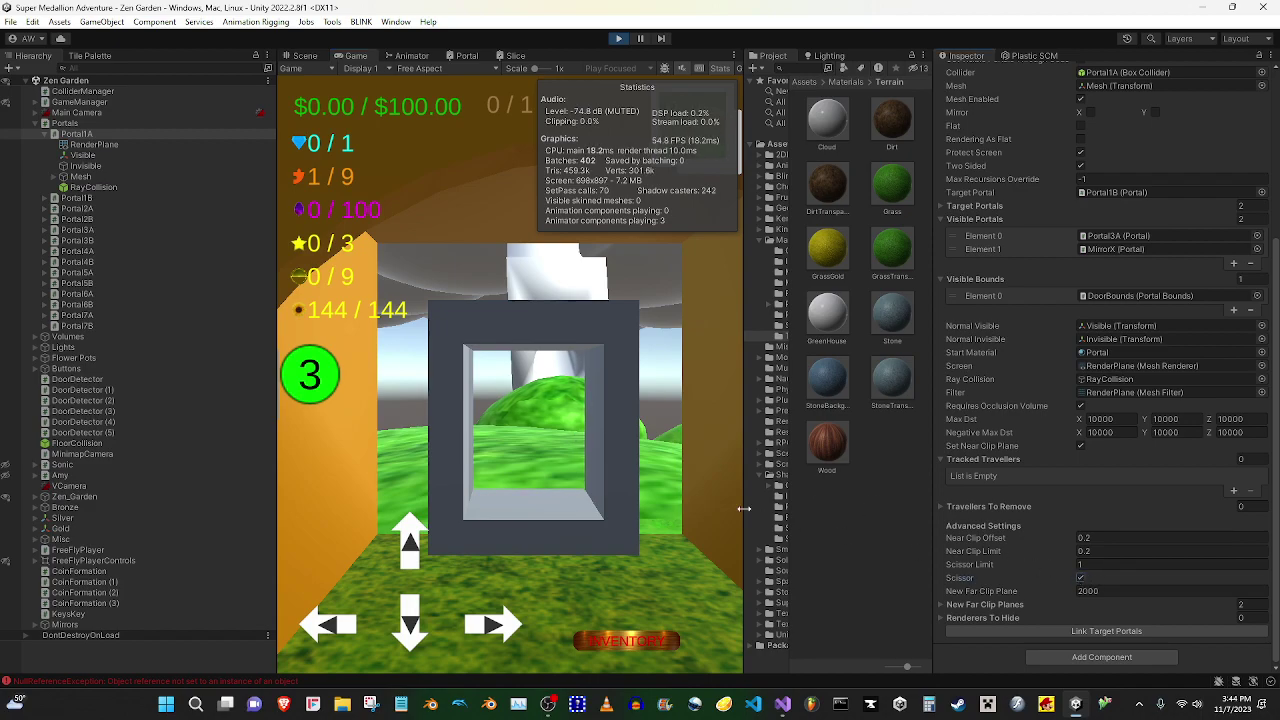
Move the player around the portal to examine its rendering with Scissor on, and walk through it to the grassy hills
{"action": "left_click", "coordinate": [498, 452]}
{"action": "key", "text": "w"}
{"action": "key", "text": "d"}
{"action": "key", "text": "s"}
{"action": "key", "text": "a"}
{"action": "key", "text": "w"}
{"action": "key", "text": "d"}
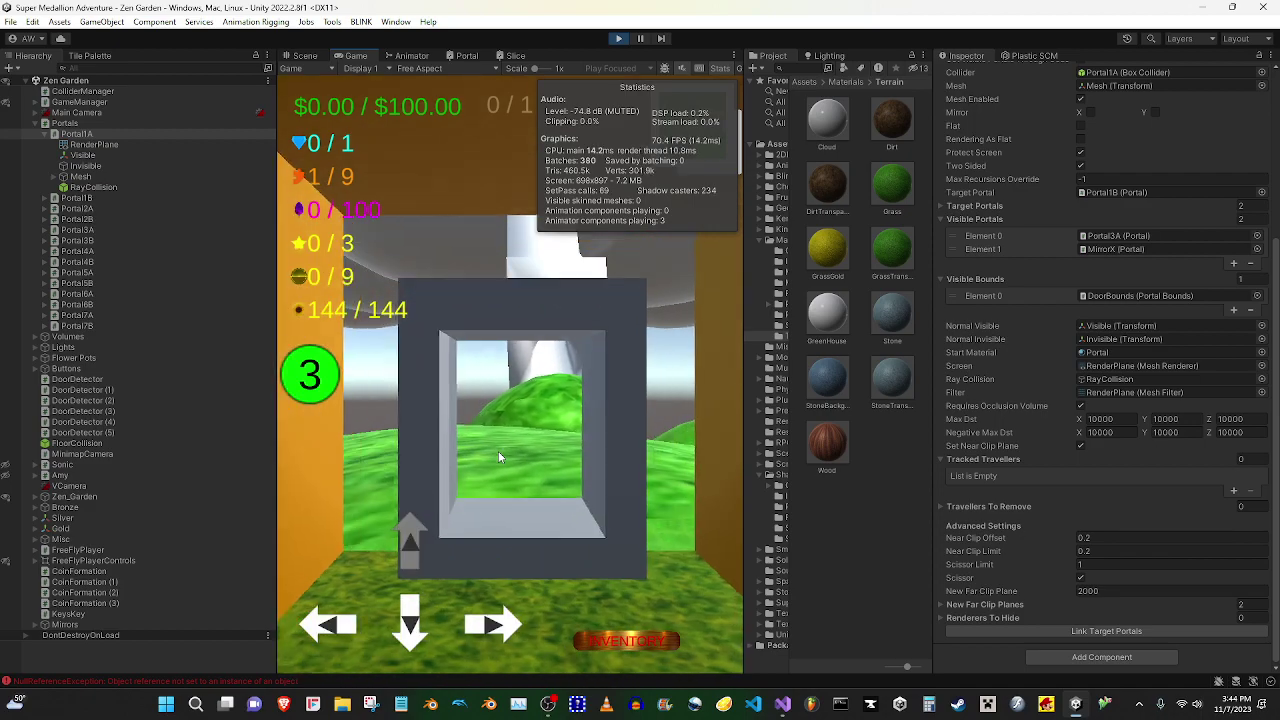
{"action": "key", "text": "s"}
{"action": "key", "text": "a"}
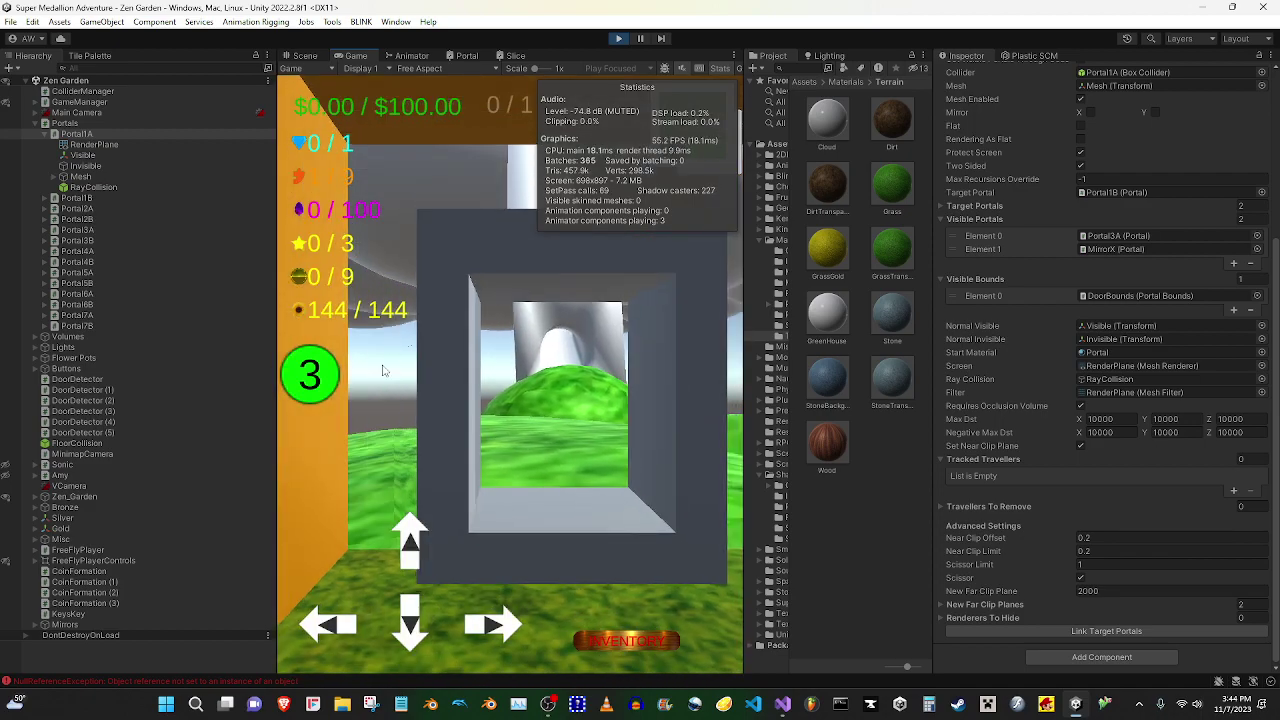
{"action": "left_click_drag", "start_coordinate": [384, 382], "coordinate": [399, 212]}
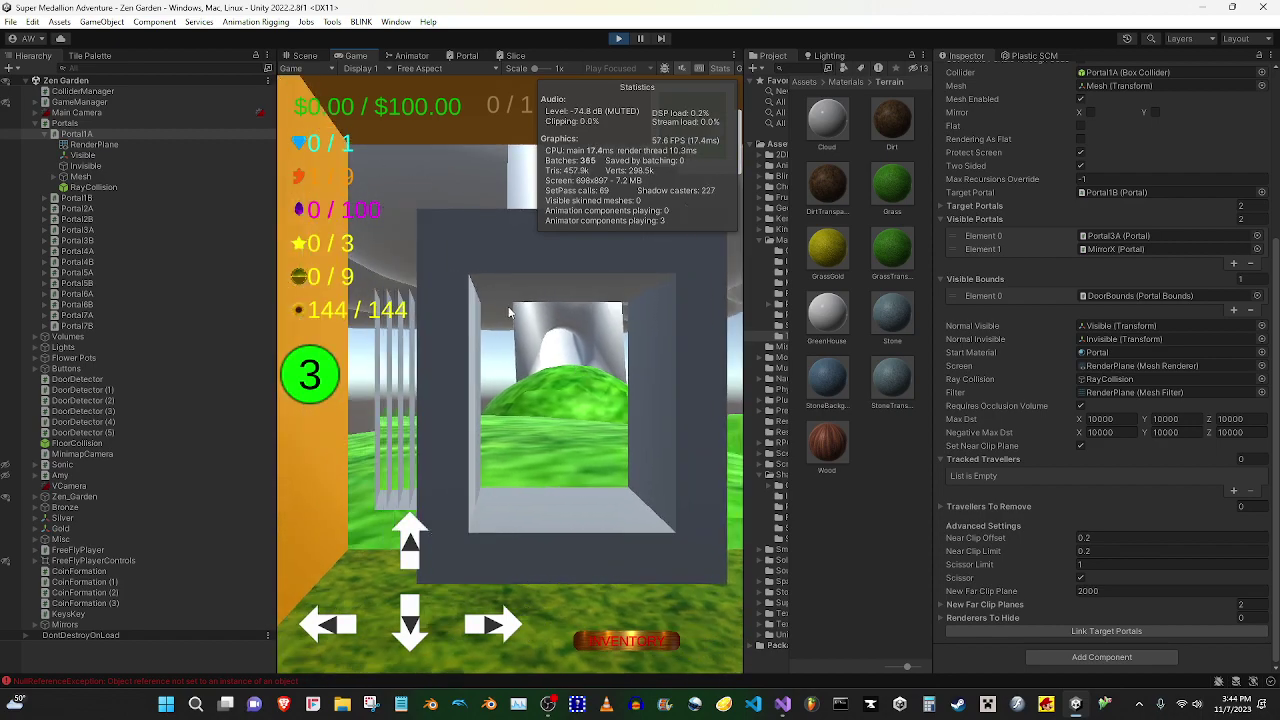
{"action": "key", "text": "Up"}
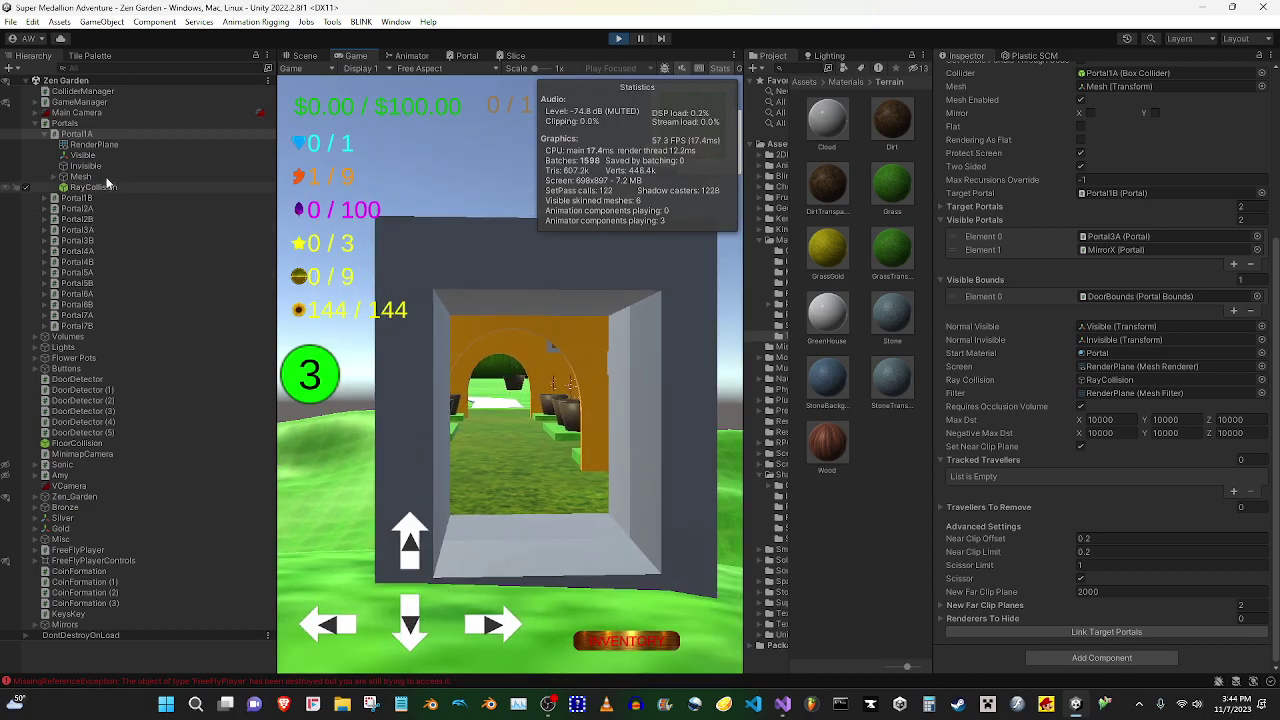
Select all portals from Portal1A to Portal7B and switch their Scissor option off and back on to compare the batch statistics
{"action": "left_click", "coordinate": [55, 134]}
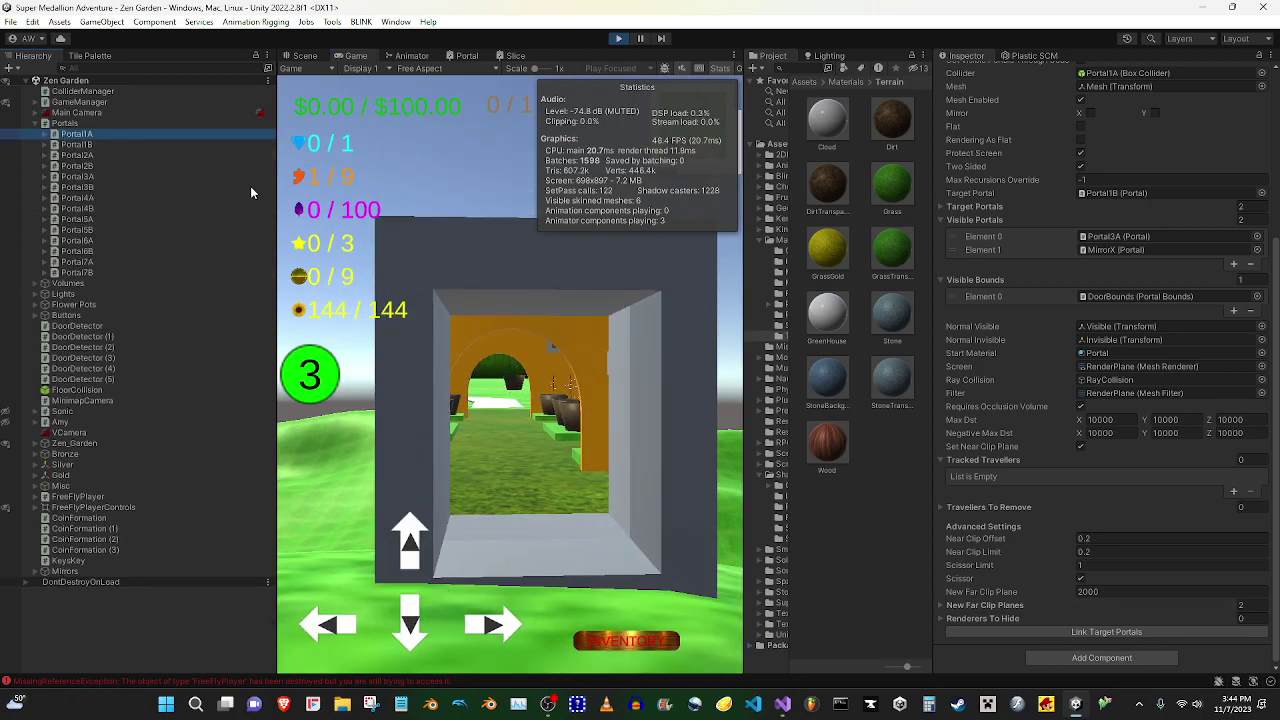
{"action": "left_click", "coordinate": [94, 273], "text": "shift"}
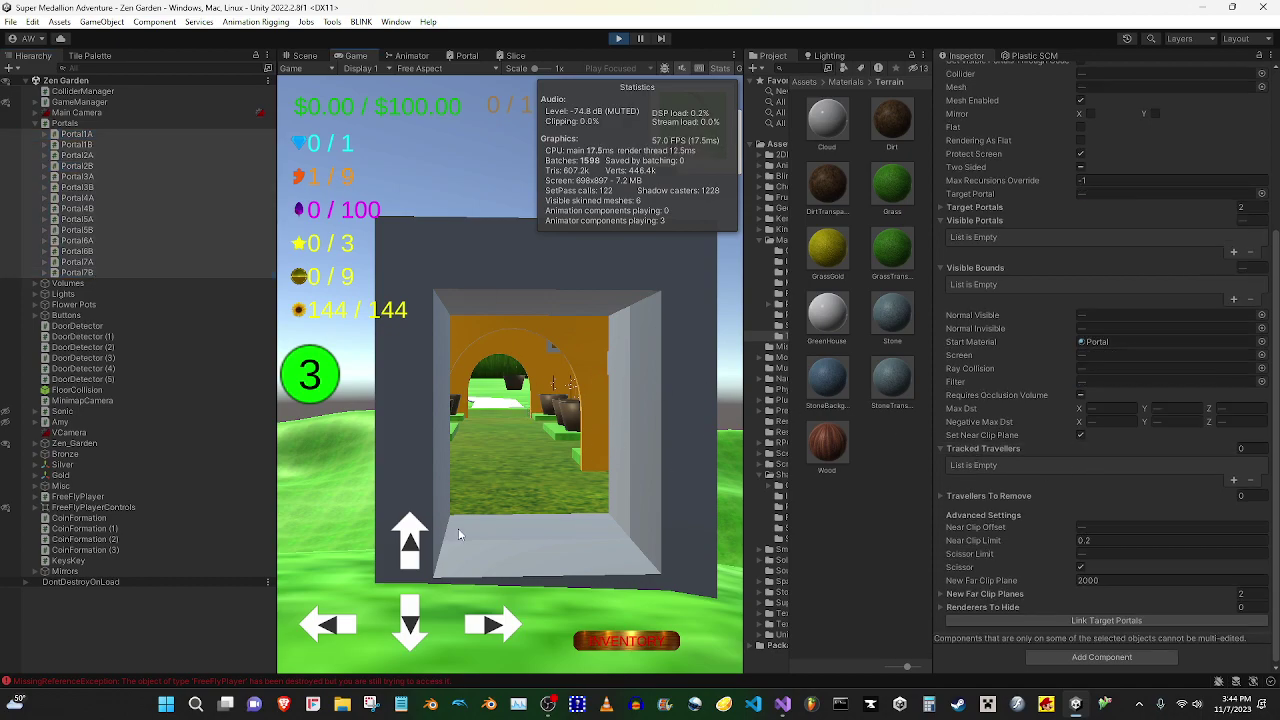
{"action": "left_click", "coordinate": [81, 135]}
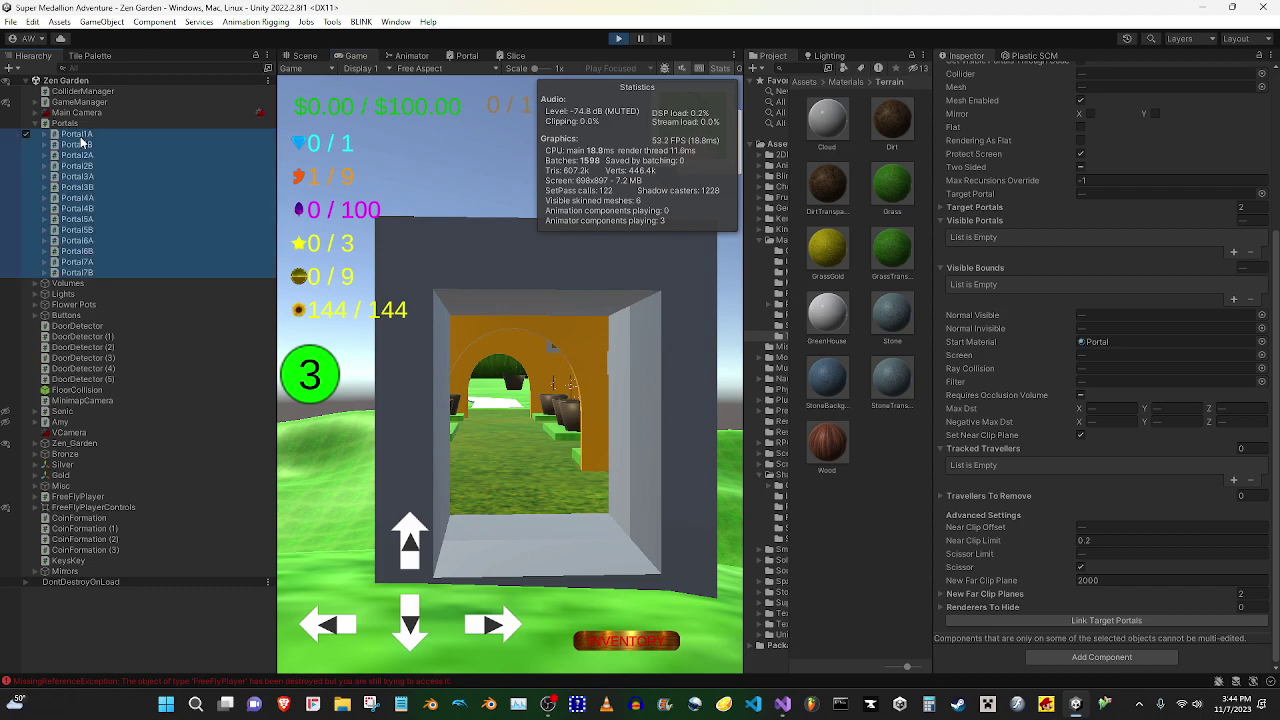
{"action": "left_click", "coordinate": [98, 274], "text": "shift"}
{"action": "left_click", "coordinate": [1081, 569]}
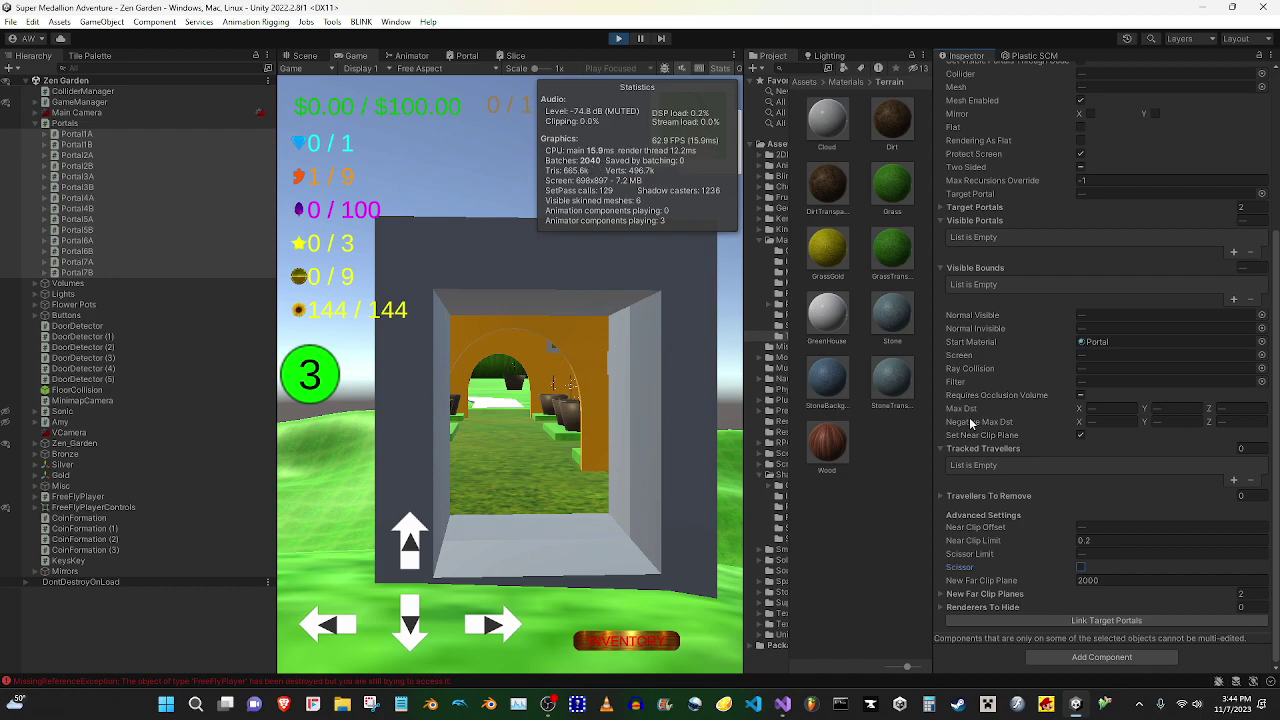
{"action": "left_click", "coordinate": [1079, 567]}
Walk the player back through the portal into the orange room with the flower pots
{"action": "left_click", "coordinate": [633, 427]}
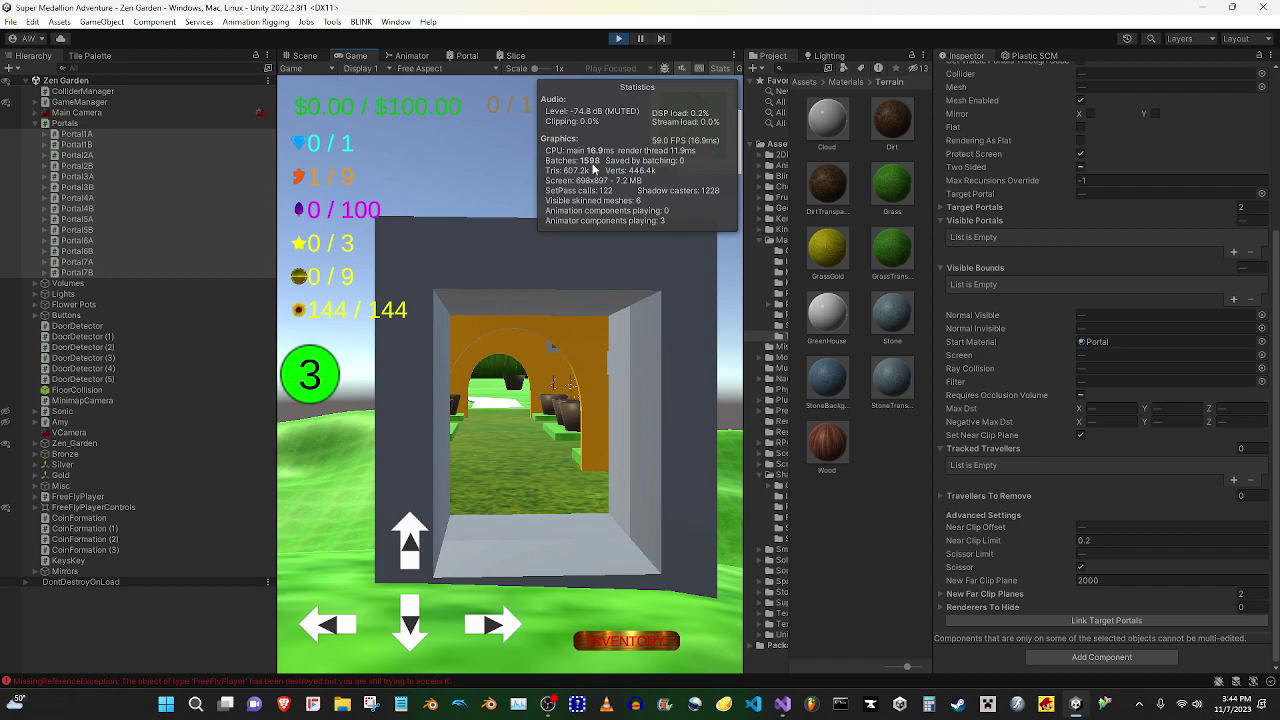
{"action": "key", "text": "w"}
{"action": "key", "text": "d"}
{"action": "key", "text": "a"}
{"action": "key", "text": "d"}
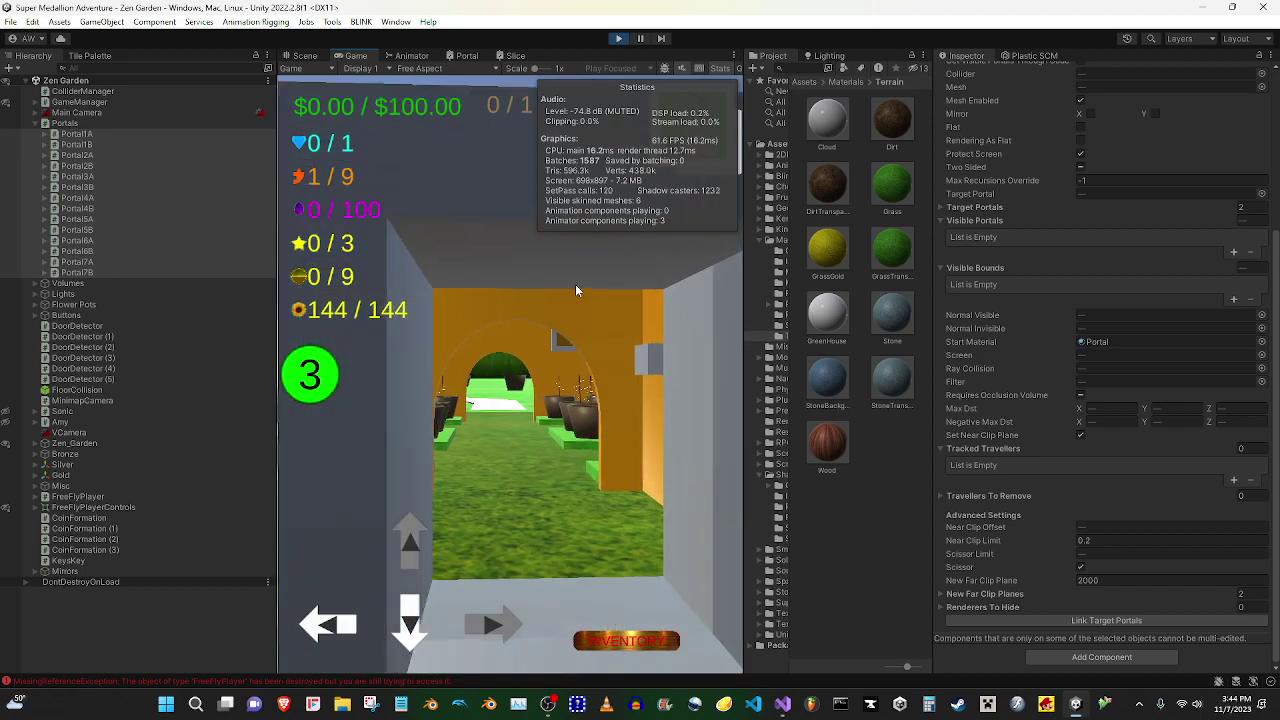
{"action": "key", "text": "a"}
{"action": "key", "text": "Up"}
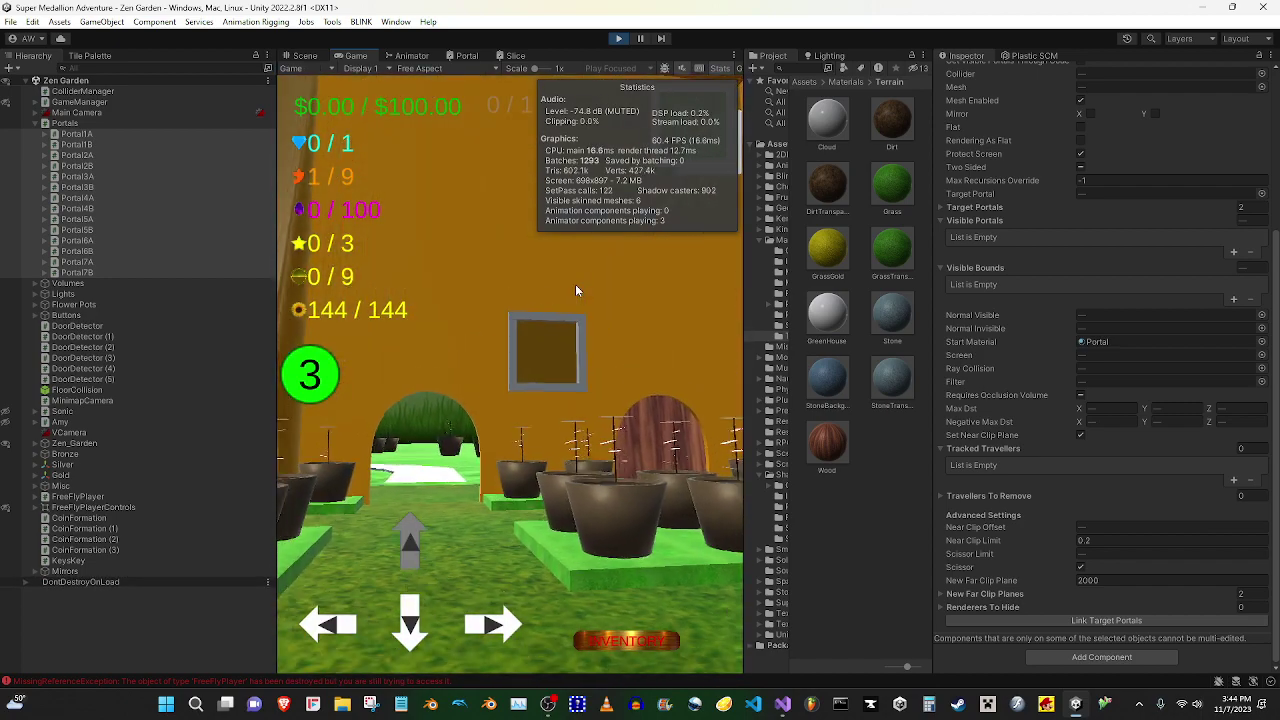
Walk the player up to the framed portal in the orange room and set Portal1A's RenderPlane scale to 1 in X and Y
{"action": "key", "text": "Up"}
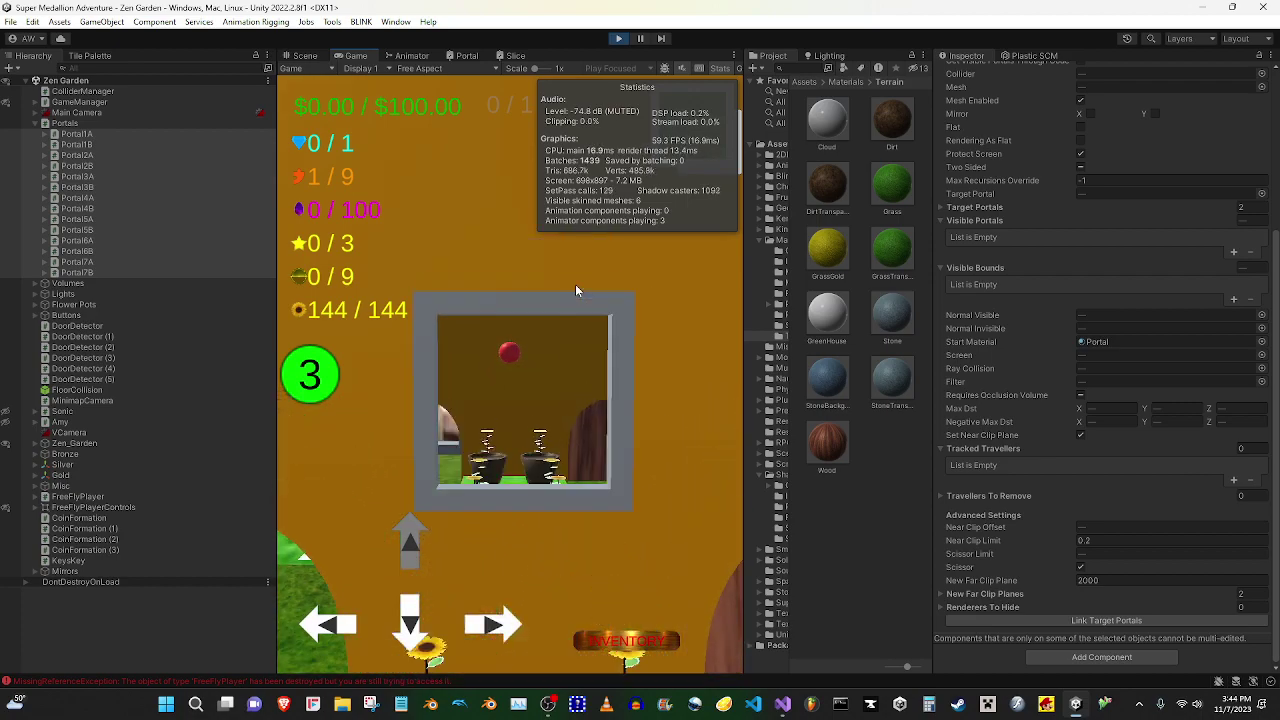
{"action": "key", "text": "Up"}
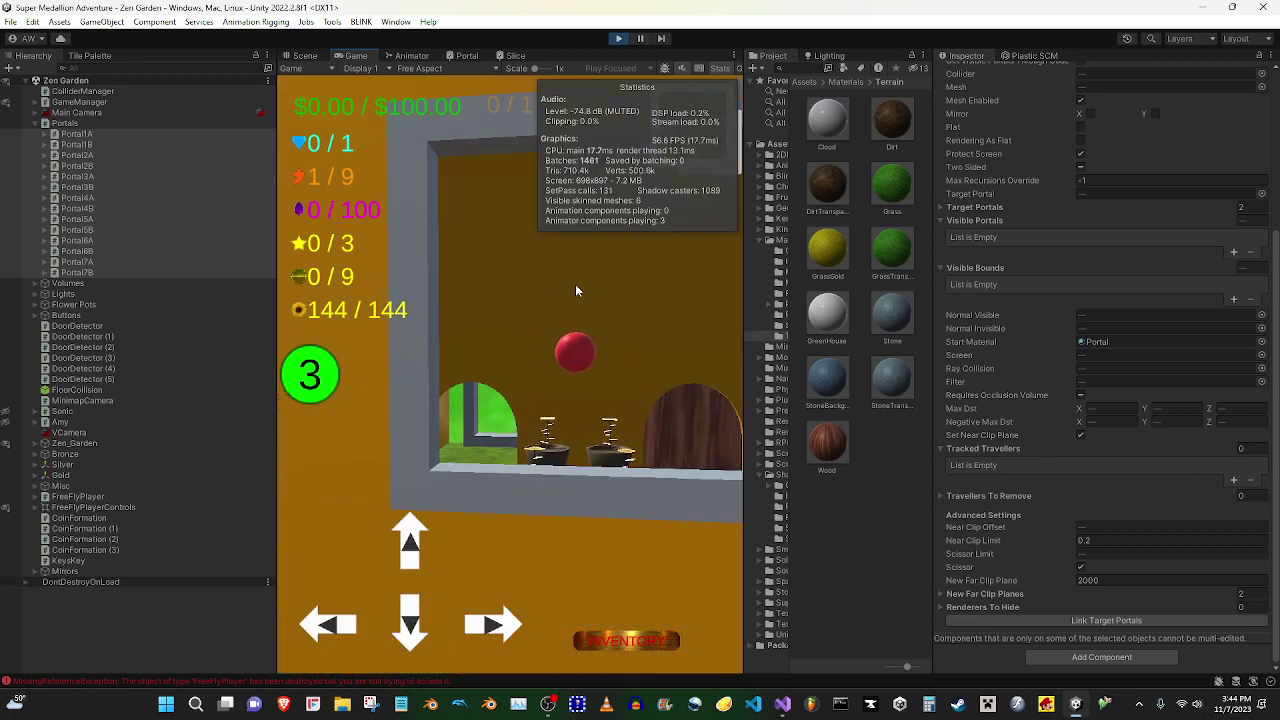
{"action": "left_click", "coordinate": [56, 133]}
{"action": "left_click", "coordinate": [93, 144]}
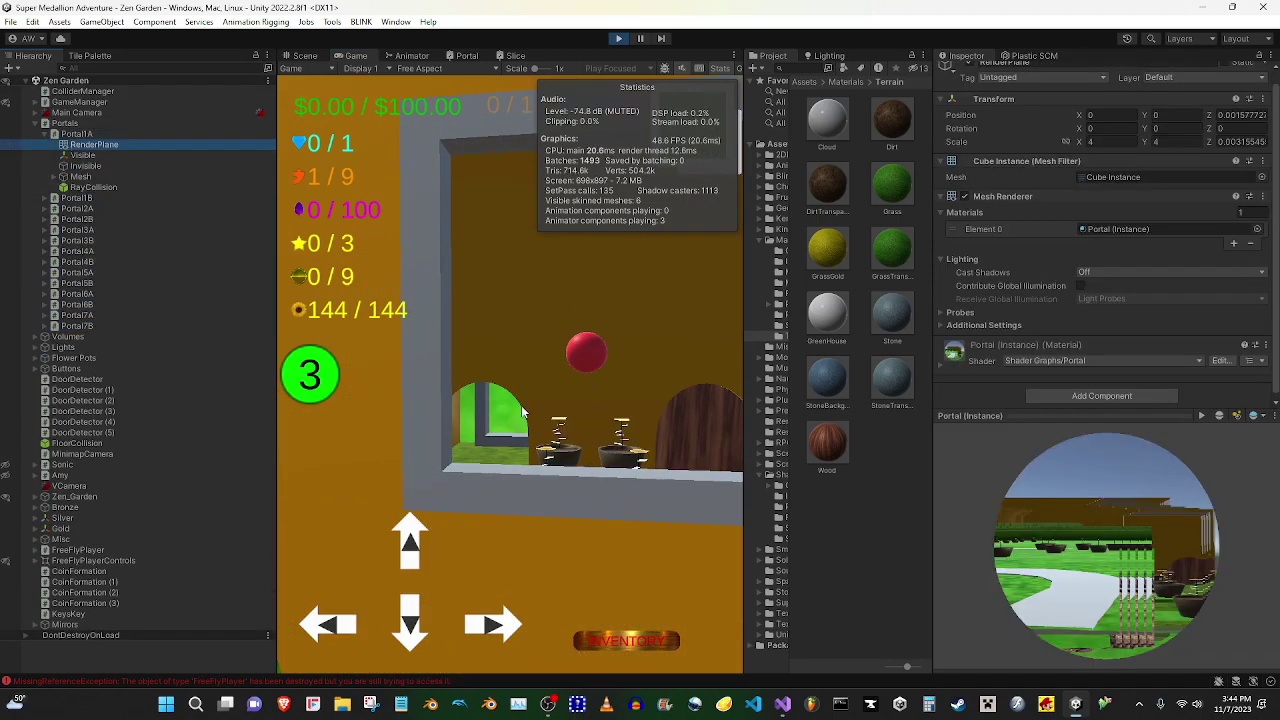
{"action": "left_click", "coordinate": [475, 362]}
{"action": "key", "text": "space"}
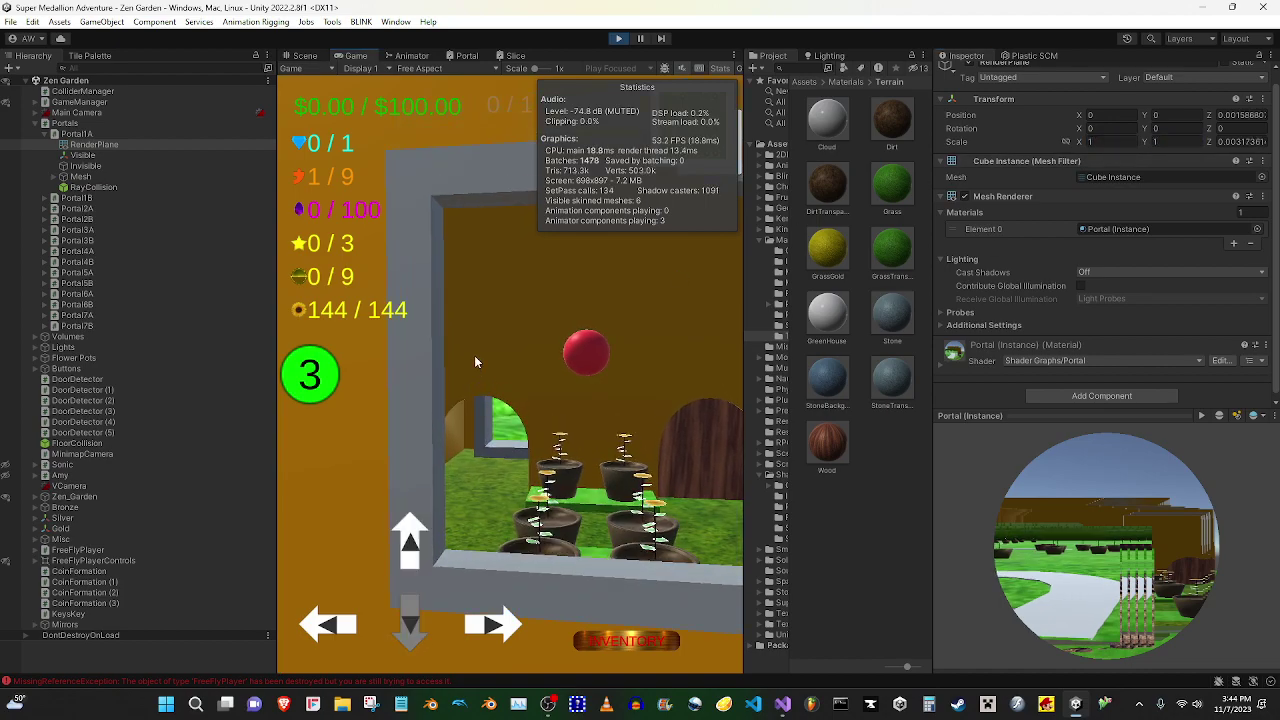
{"action": "key", "text": "Right"}
Set the X and Y scale of Portal1A's RenderPlane to 4 and move the player at the portal to compare the view
{"action": "left_click", "coordinate": [1083, 162]}
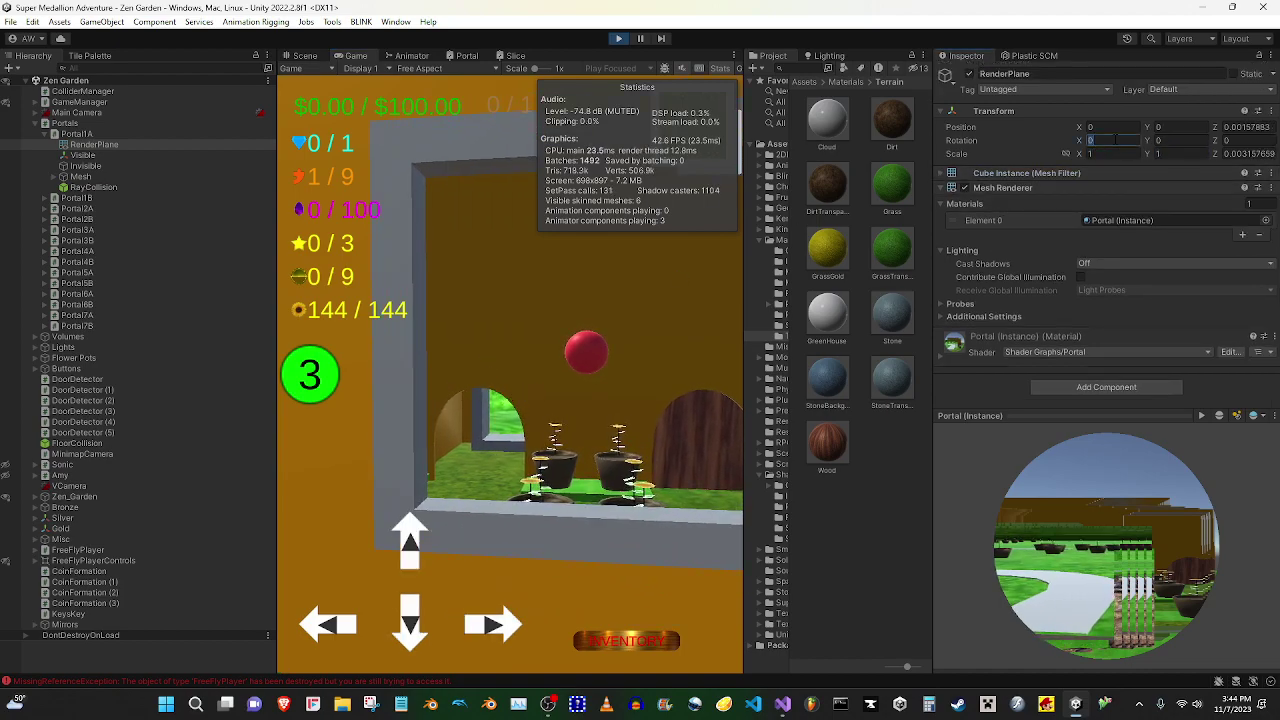
{"action": "left_click", "coordinate": [1109, 154]}
{"action": "type", "text": "4"}
{"action": "key", "text": "Tab"}
{"action": "type", "text": "4"}
{"action": "left_click", "coordinate": [562, 320]}
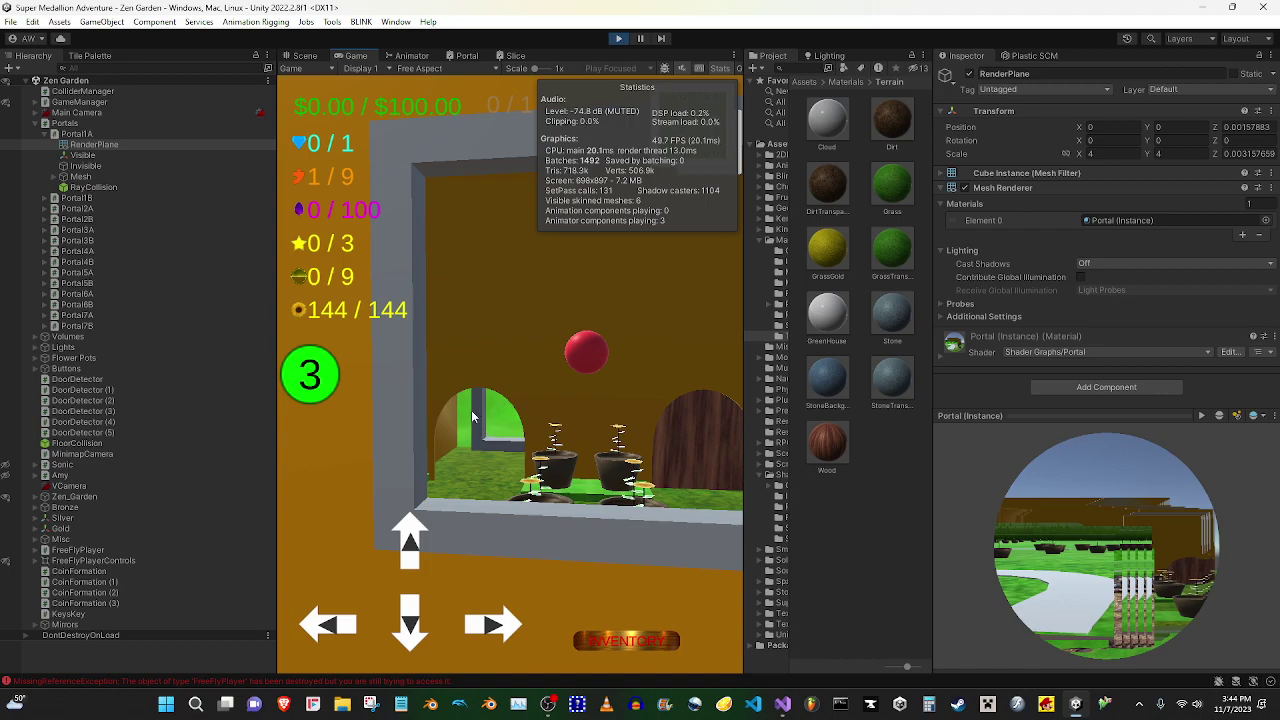
{"action": "key", "text": "Up"}
{"action": "key", "text": "Down"}
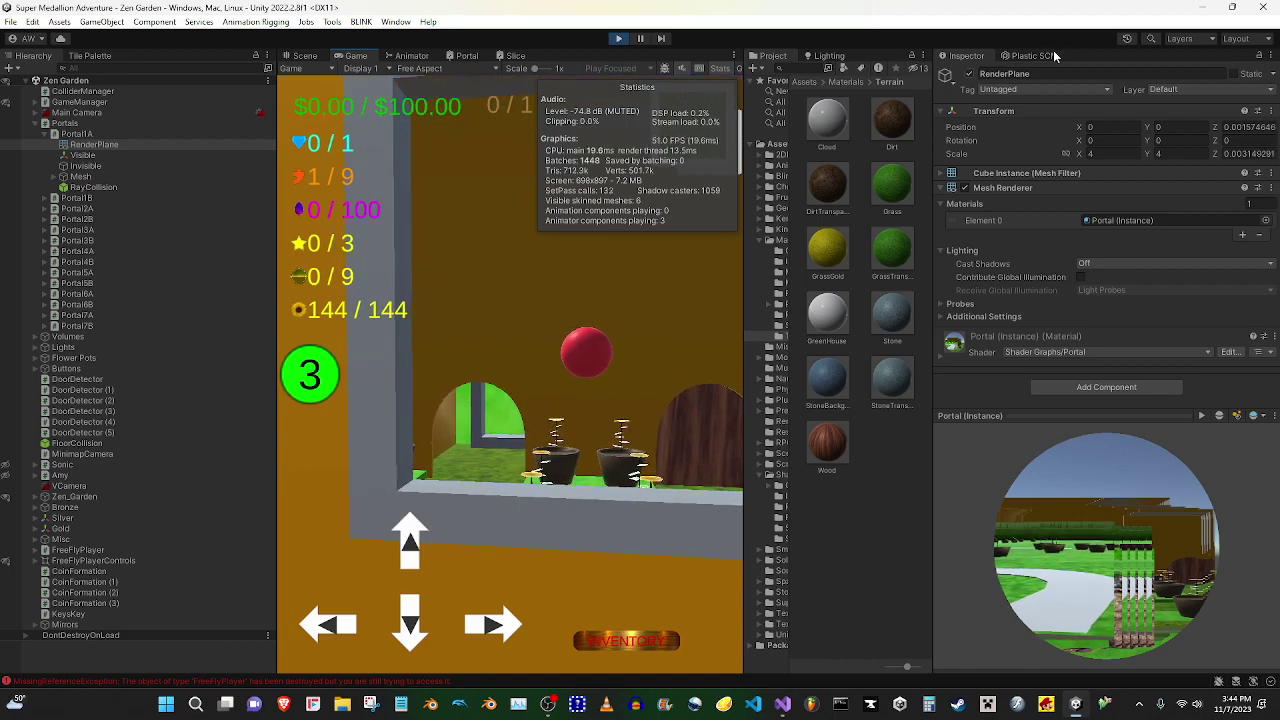
Set the X and Y scale of Portal1A's RenderPlane back to 1
{"action": "left_click", "coordinate": [1127, 154]}
{"action": "type", "text": "1"}
{"action": "key", "text": "Tab"}
{"action": "type", "text": "1"}
{"action": "left_click", "coordinate": [683, 284]}
Move the player back and forth in front of the framed portal to examine the view through it and the RenderPlane material preview
{"action": "key", "text": "Up"}
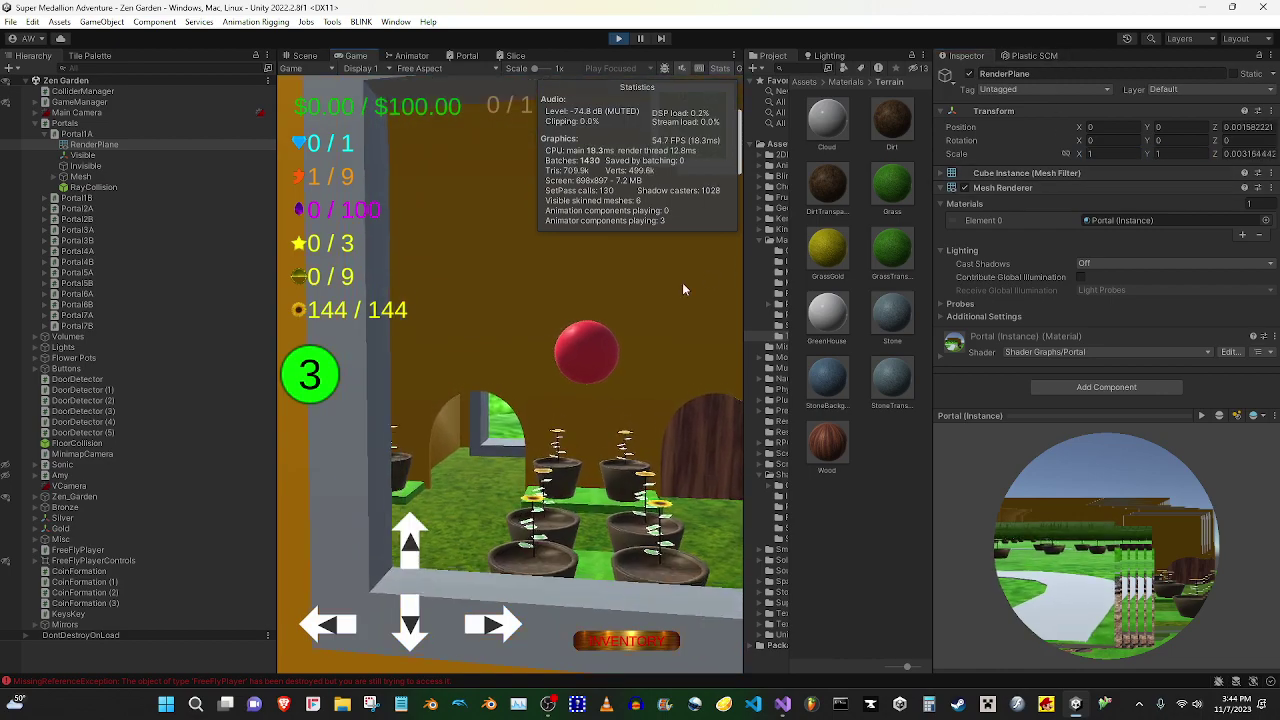
{"action": "key", "text": "Down"}
{"action": "key", "text": "Up"}
{"action": "key", "text": "Down"}
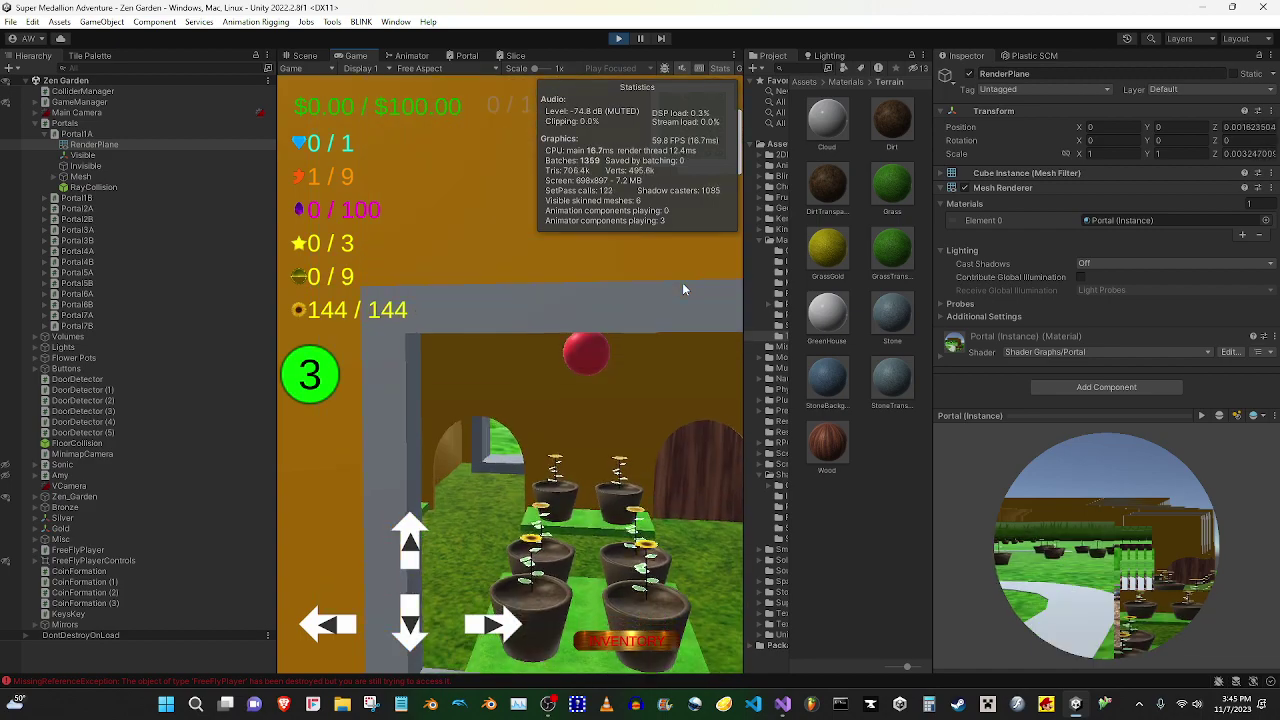
{"action": "key", "text": "Up"}
{"action": "key", "text": "Down"}
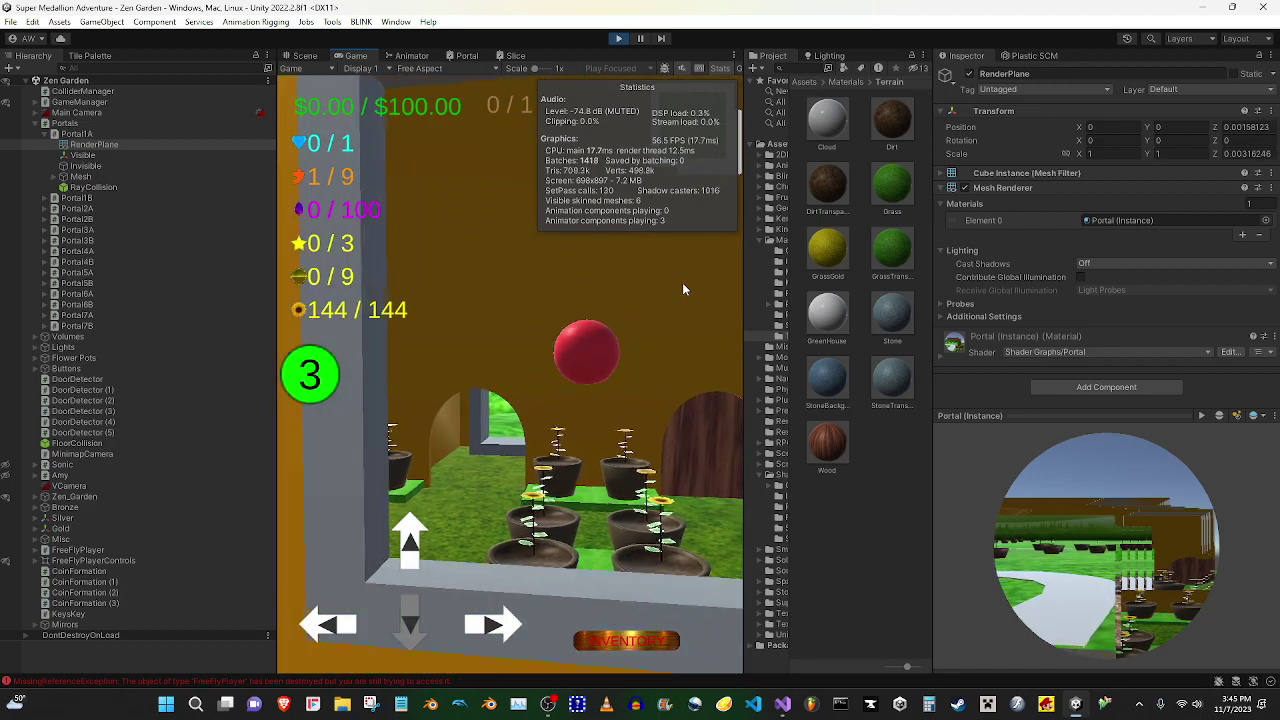
{"action": "key", "text": "Up"}
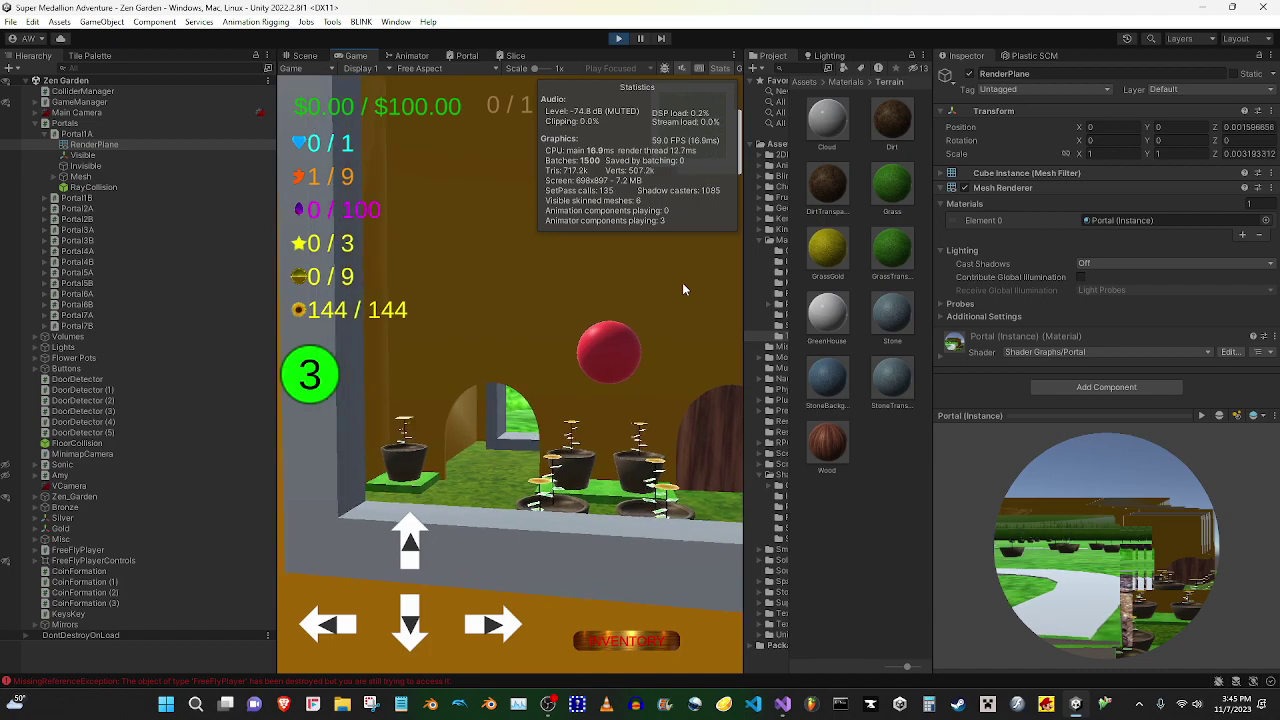
Move the player from side to side across the framed portal to examine how the rendered region and batch statistics change
{"action": "key", "text": "Left"}
{"action": "key", "text": "Right"}
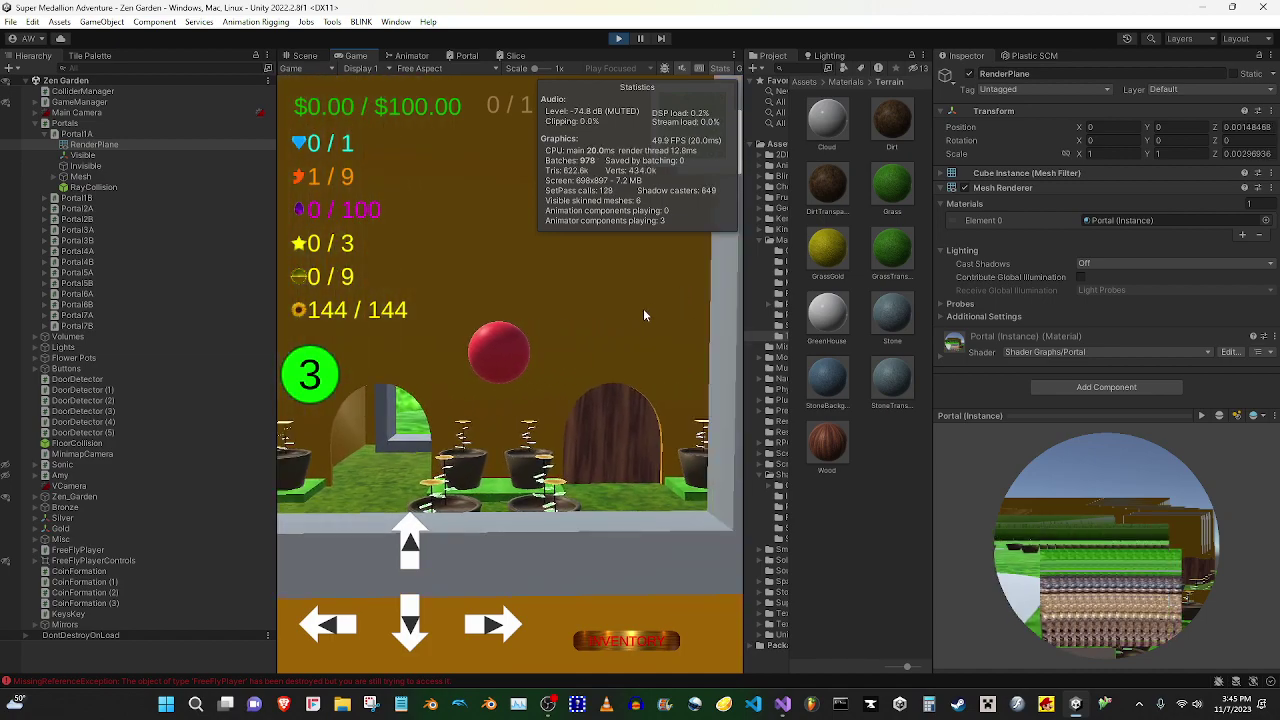
{"action": "key", "text": "Left"}
{"action": "key", "text": "Right"}
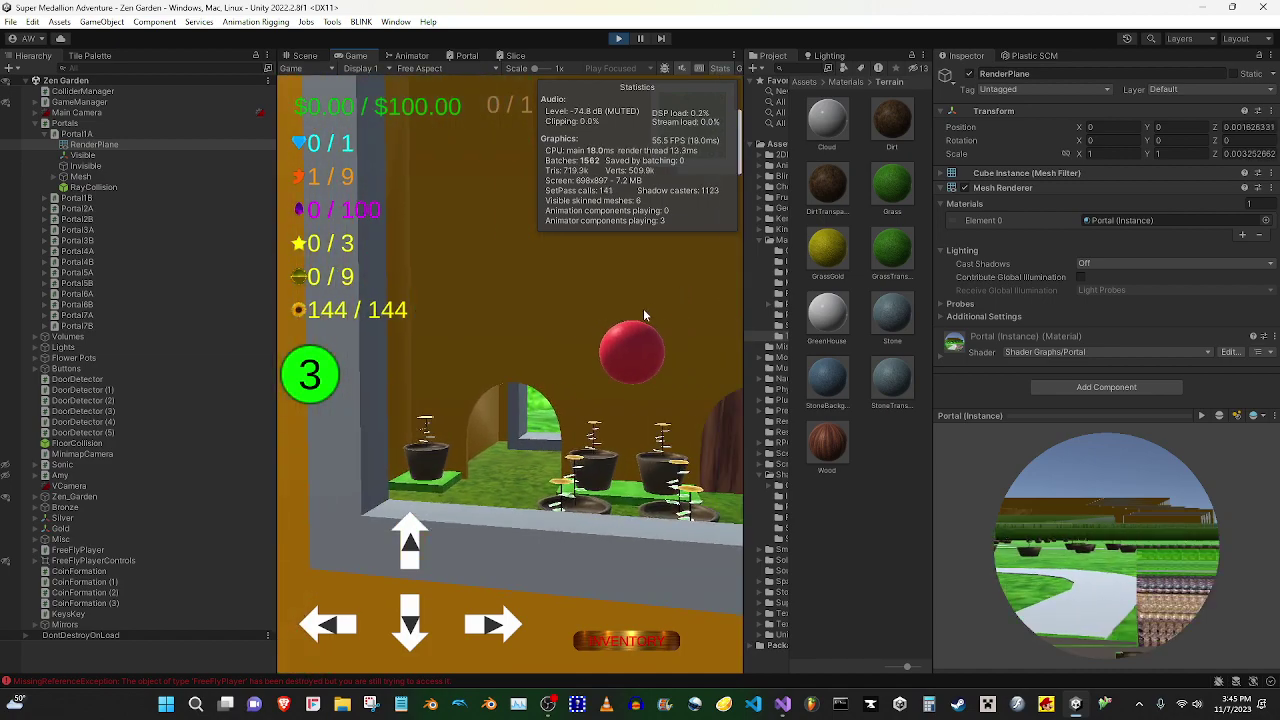
{"action": "key", "text": "Left"}
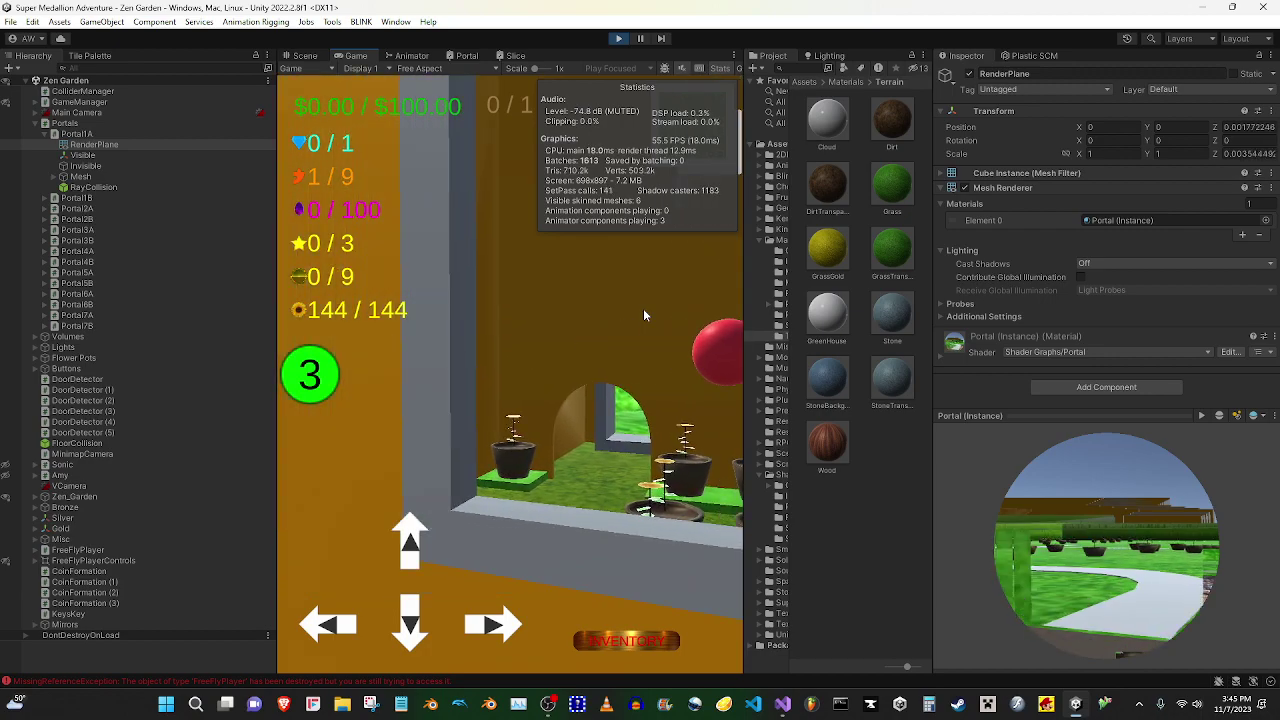
{"action": "key", "text": "Right"}
{"action": "key", "text": "Down"}
{"action": "key", "text": "Up"}
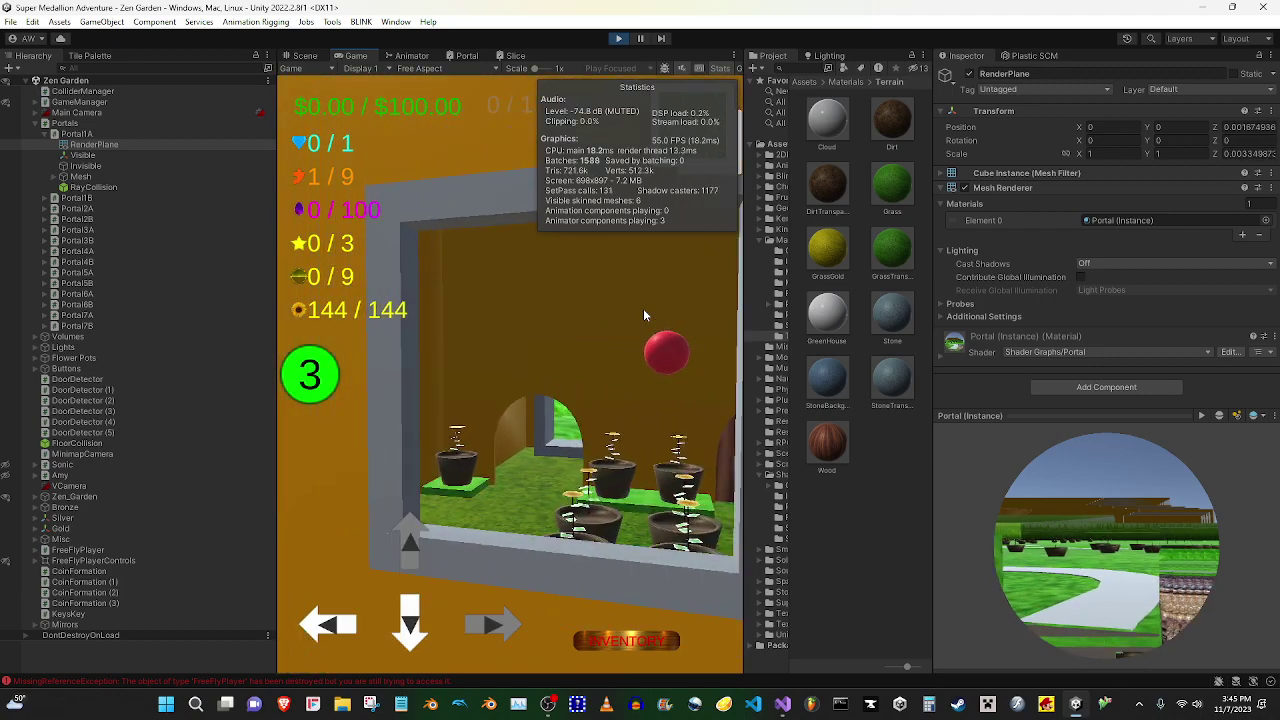
Walk the player into the room beyond the portal and turn past the flower pots toward the archway with the two characters
{"action": "key", "text": "Up"}
{"action": "key", "text": "Right"}
{"action": "key", "text": "Left"}
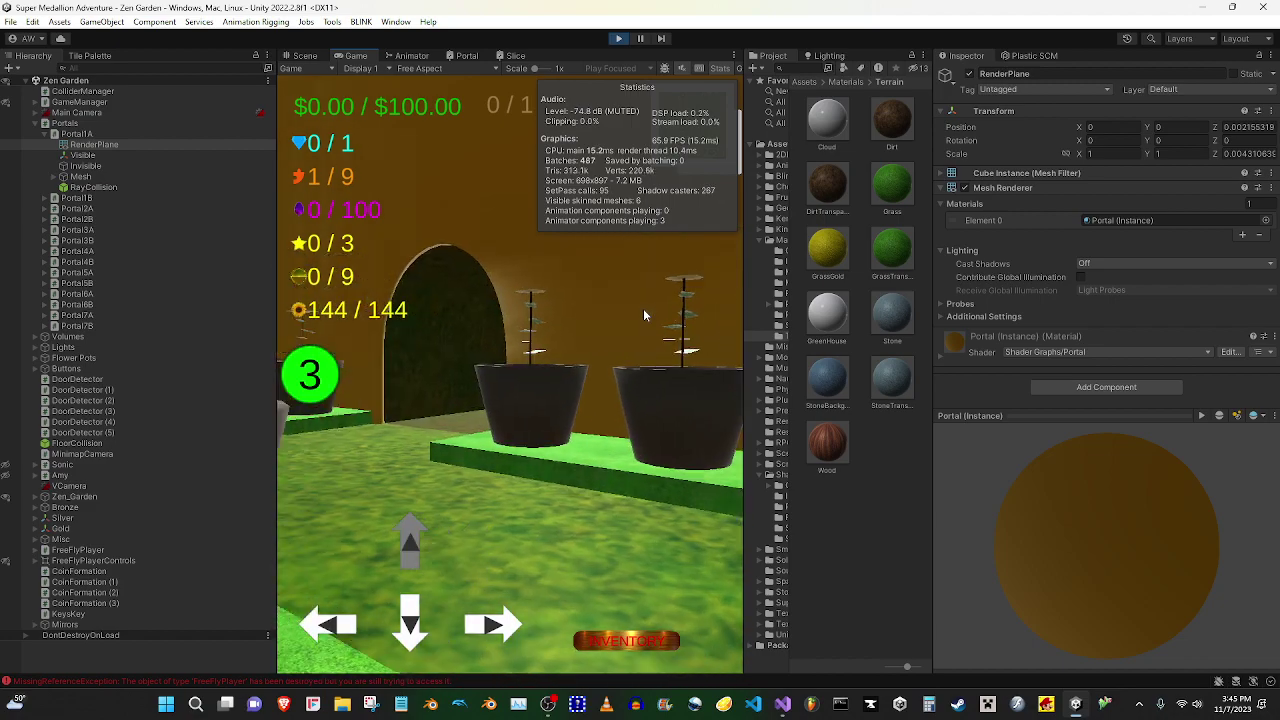
{"action": "key", "text": "Up"}
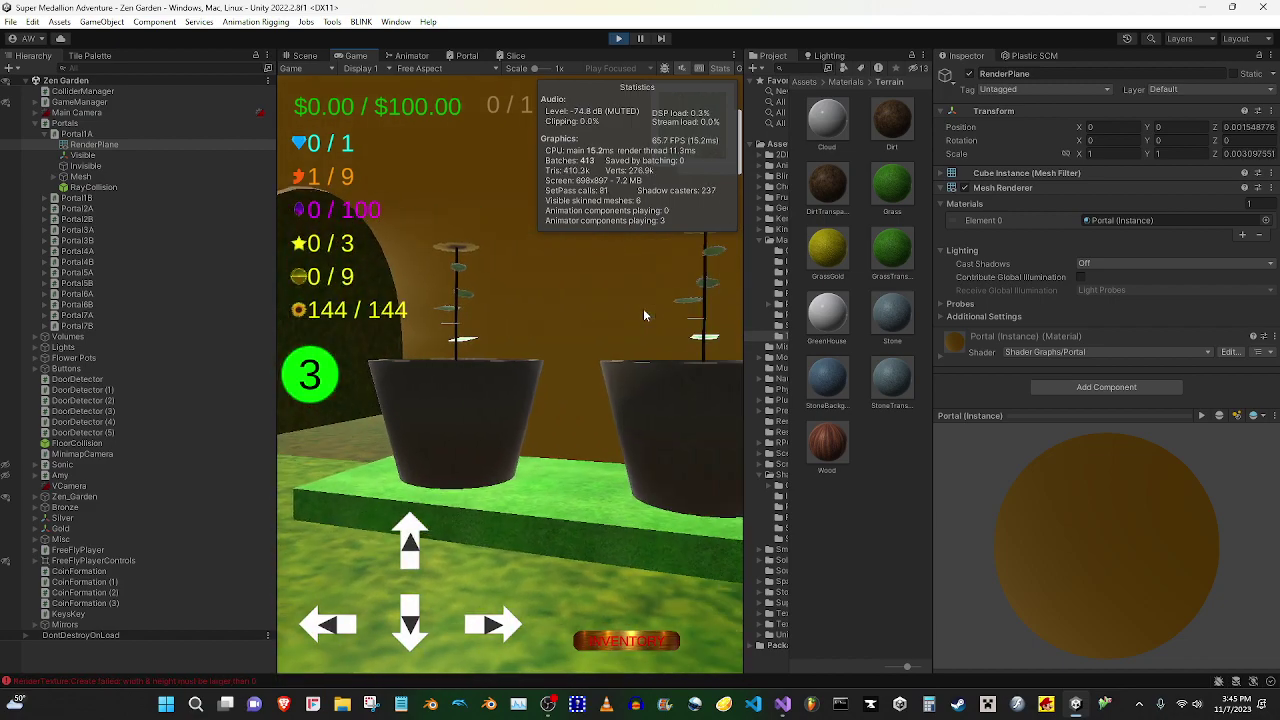
{"action": "key", "text": "Right"}
{"action": "key", "text": "Left"}
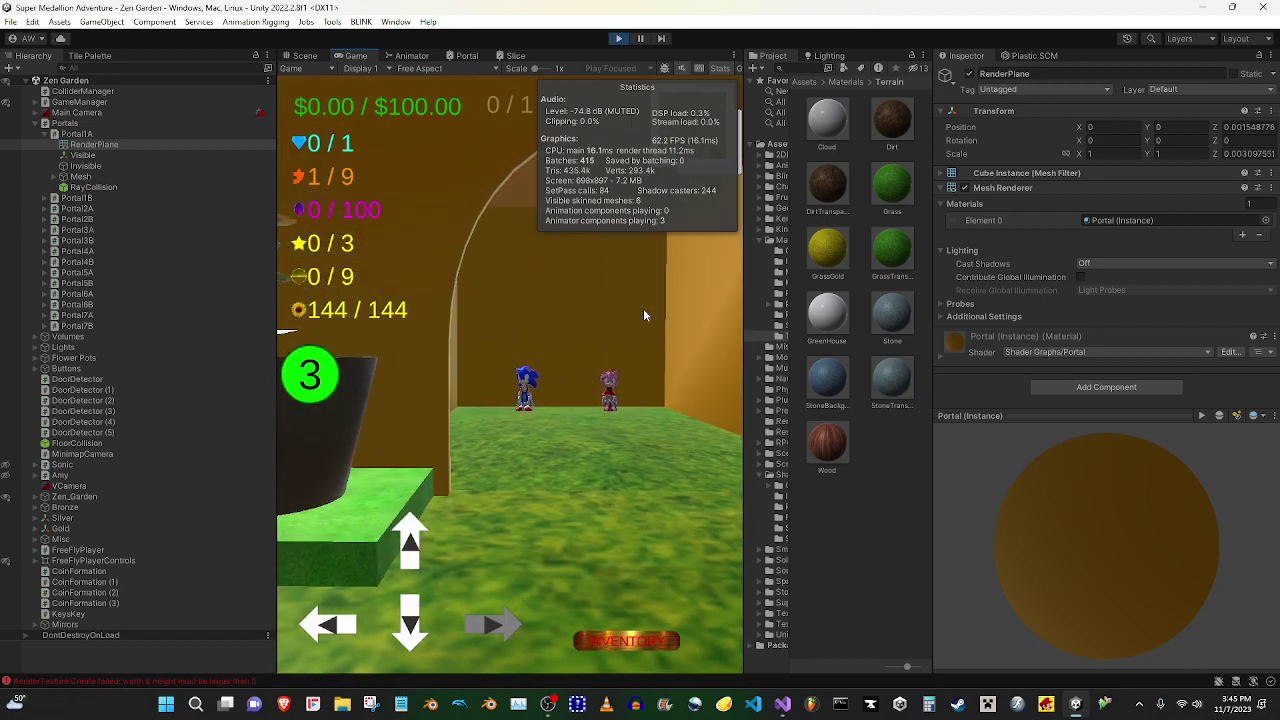
Examine the grey-framed portal showing the grassy hills and walk the player on to face the light blue archway
{"action": "key", "text": "Up"}
{"action": "key", "text": "Left"}
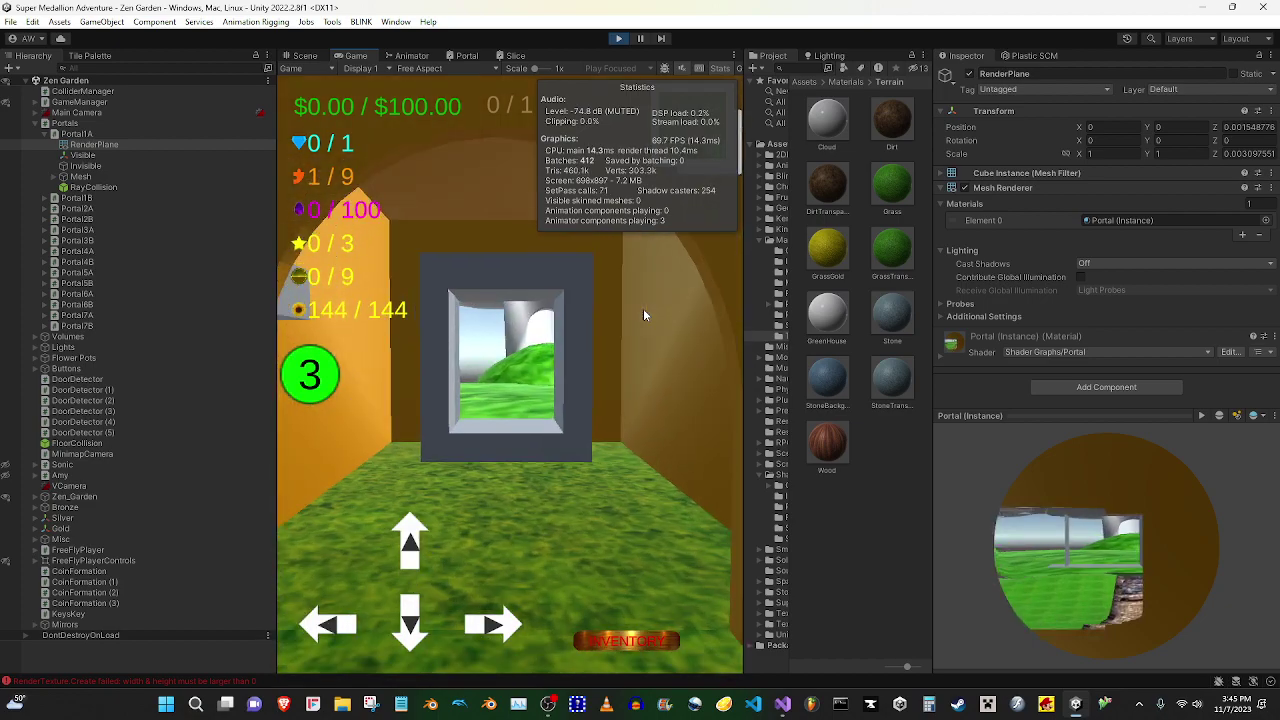
{"action": "key", "text": "Left"}
{"action": "key", "text": "Up"}
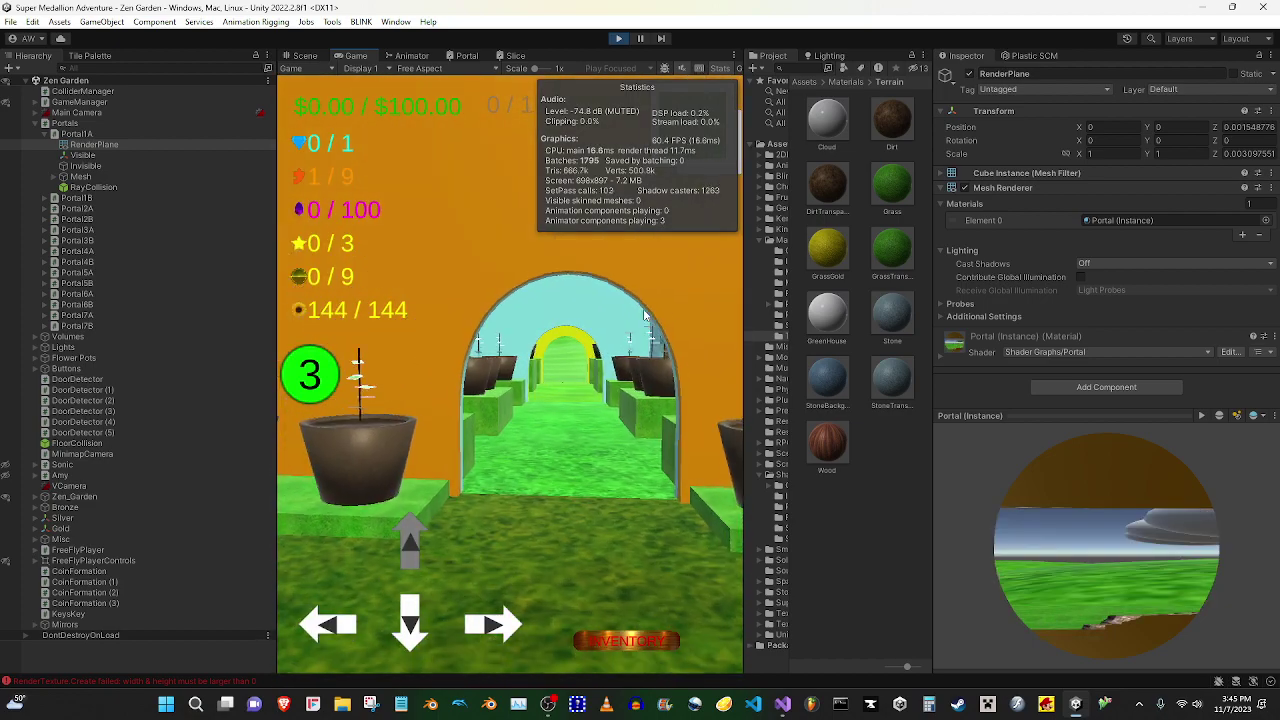
Walk the player around the flower pots in the orange room and turn back toward the light blue archway
{"action": "key", "text": "Left"}
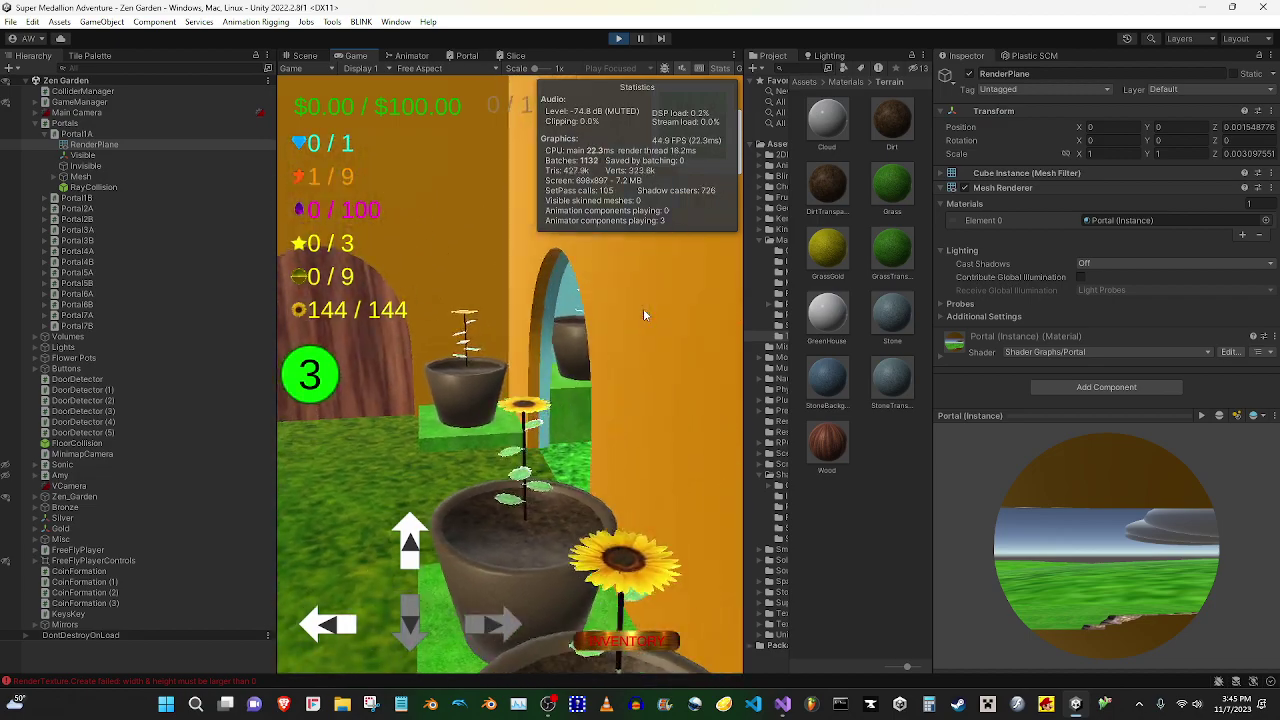
{"action": "key", "text": "Up"}
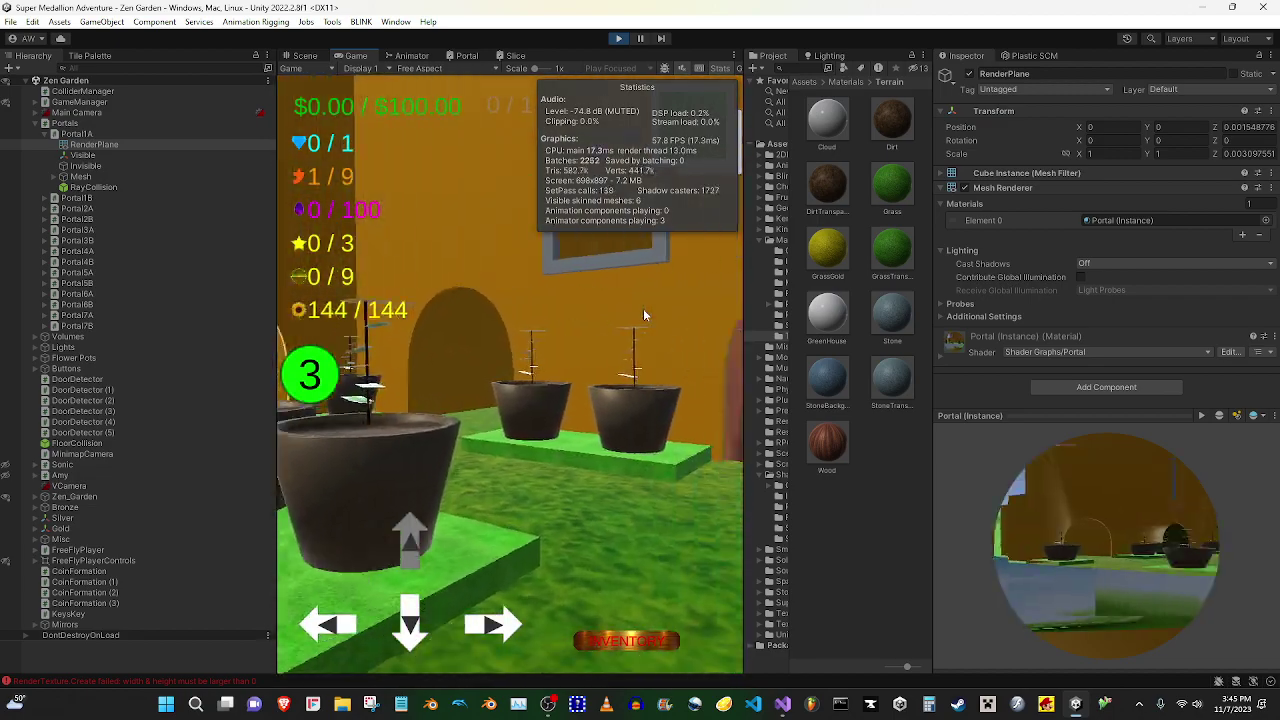
{"action": "key", "text": "Right"}
{"action": "left_click", "coordinate": [645, 315]}
{"action": "left_click", "coordinate": [499, 291]}
{"action": "key", "text": "Up"}
{"action": "key", "text": "Left"}
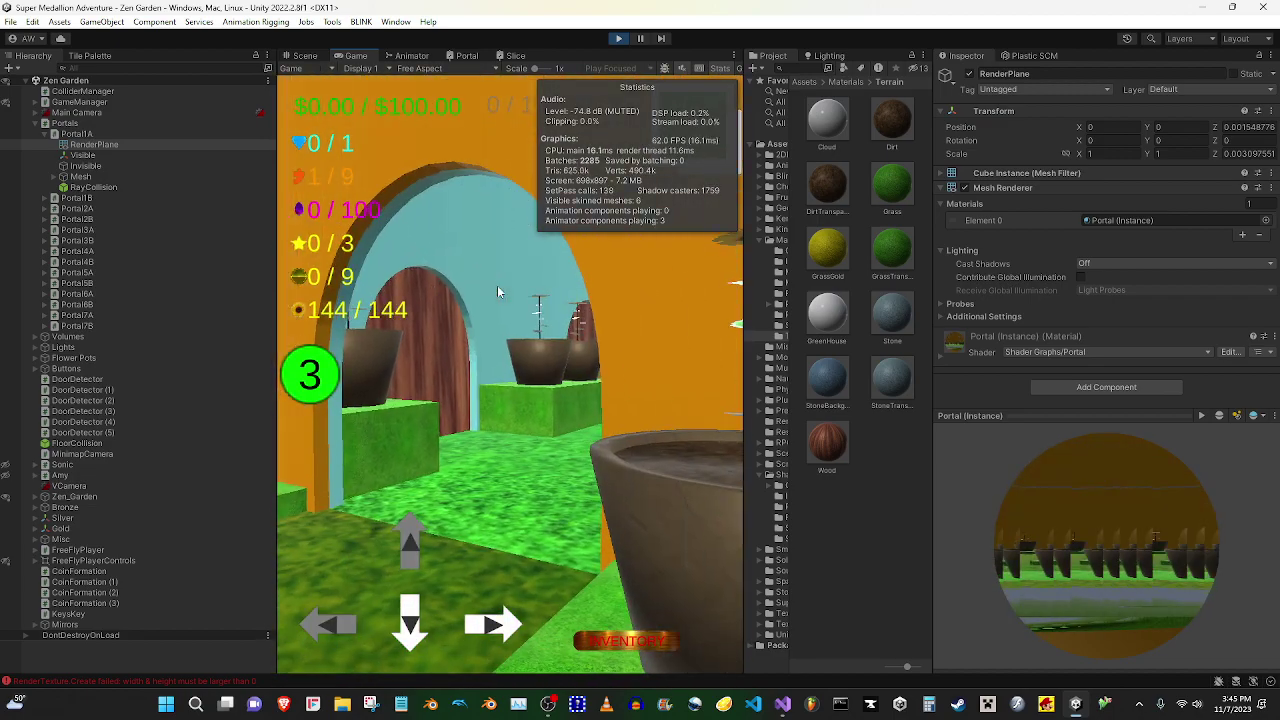
Walk the player through the light blue and yellow rooms and the sunflower tunnel into the open garden
{"action": "key", "text": "Up"}
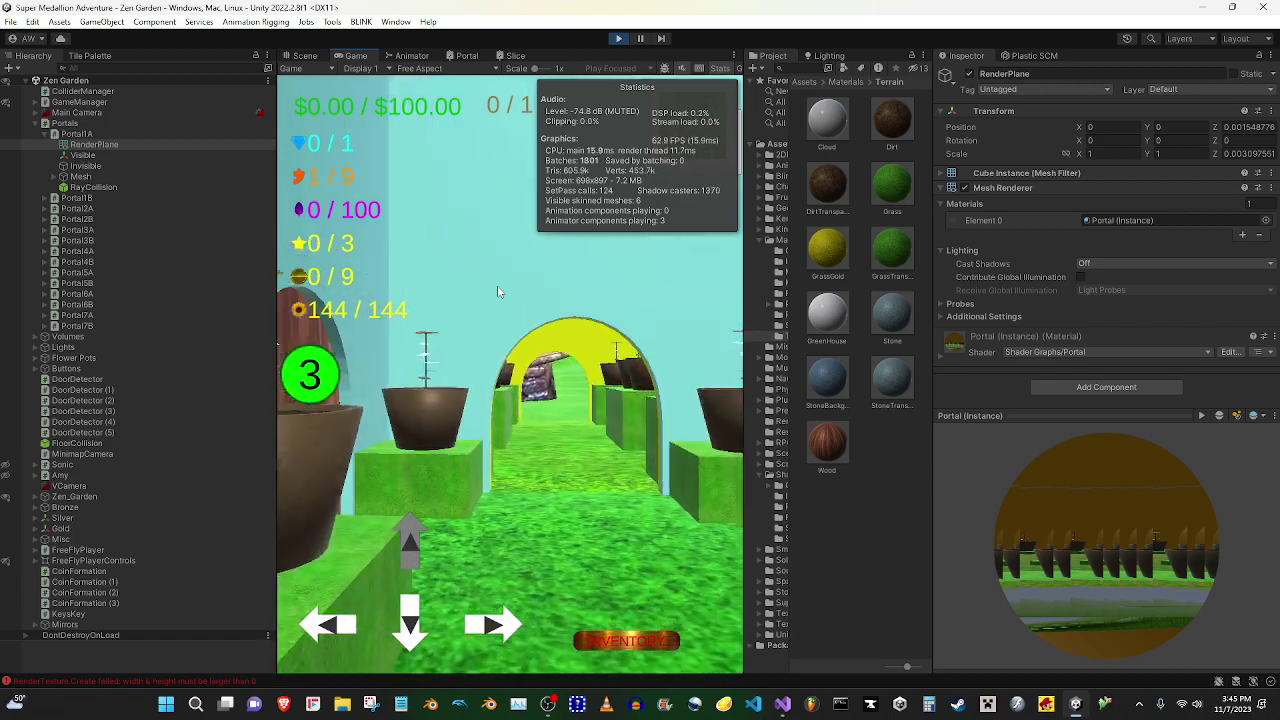
{"action": "key", "text": "Up"}
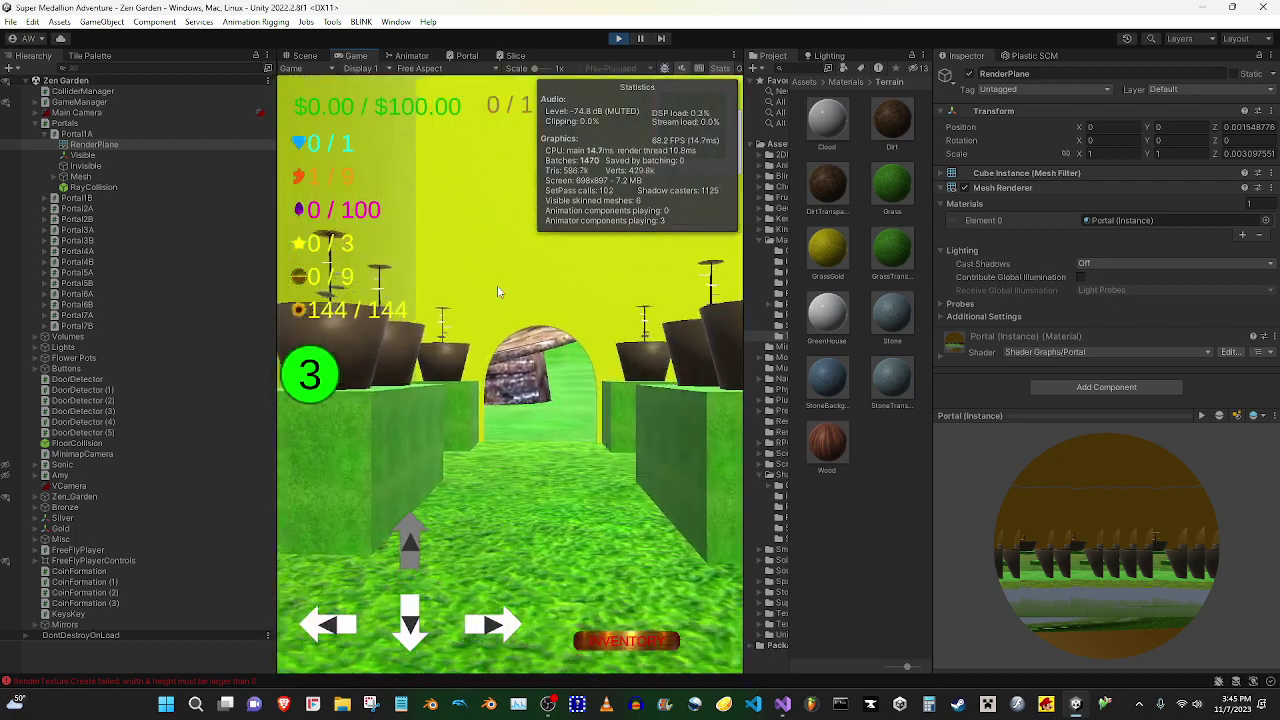
{"action": "key", "text": "Up"}
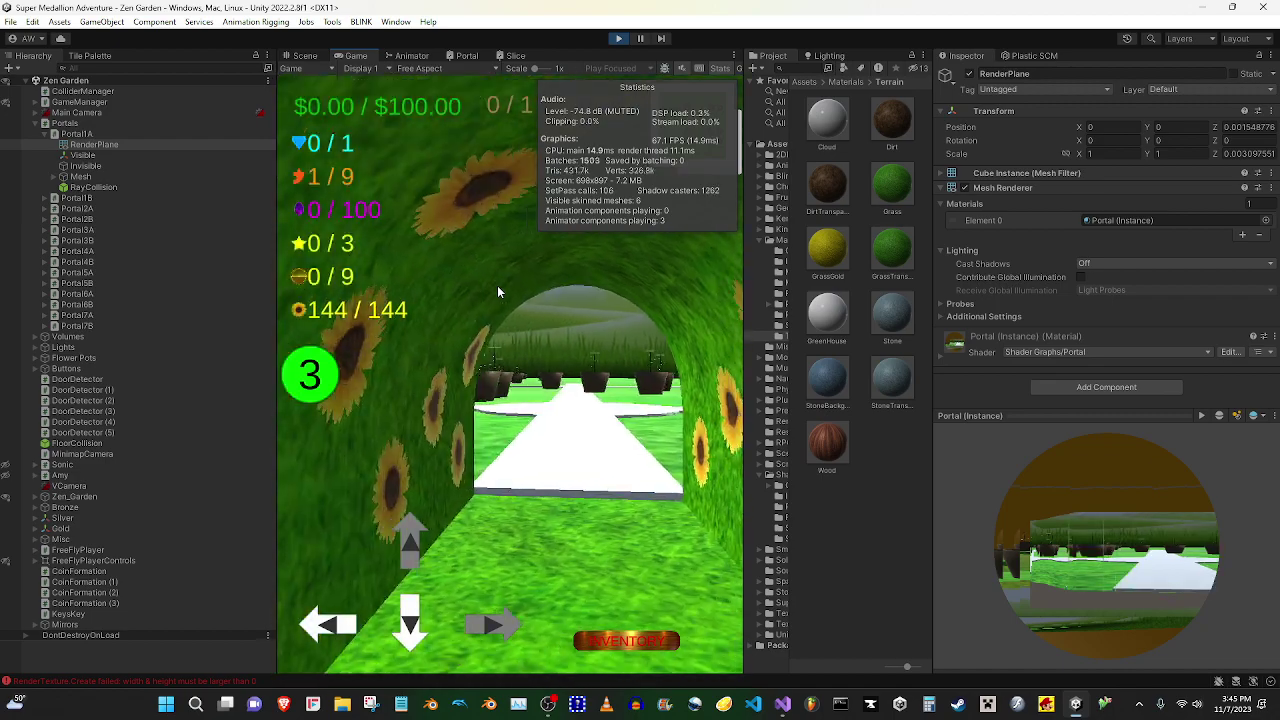
{"action": "key", "text": "Up"}
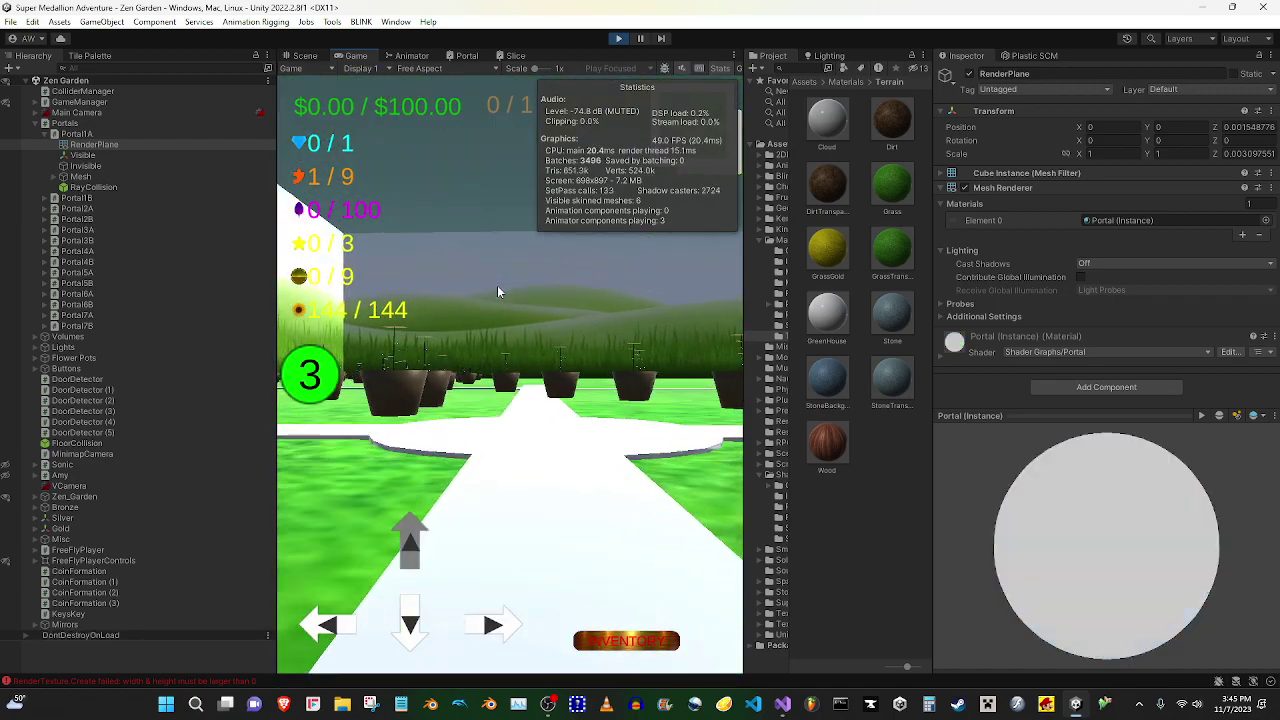
Move the player around the garden's white paths to examine the batch statistics and the RenderPlane material preview
{"action": "key", "text": "Up"}
{"action": "key", "text": "Left"}
{"action": "key", "text": "Down"}
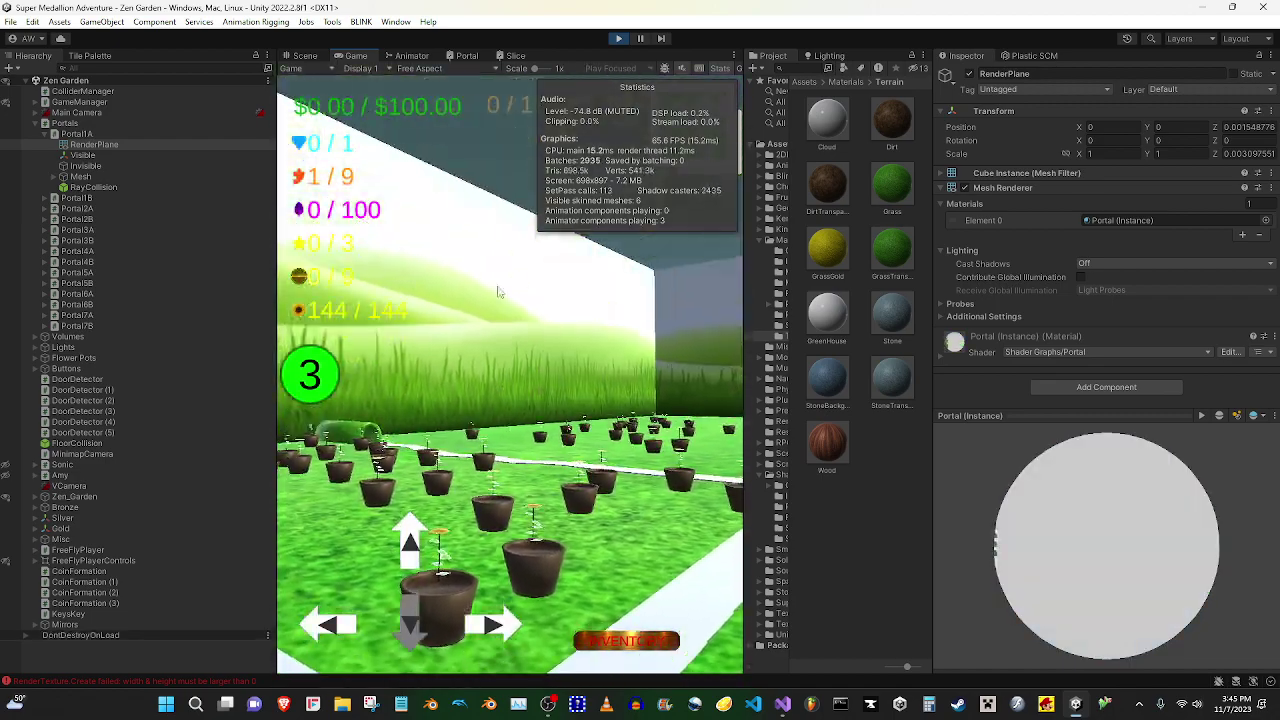
{"action": "key", "text": "Right"}
{"action": "key", "text": "Up"}
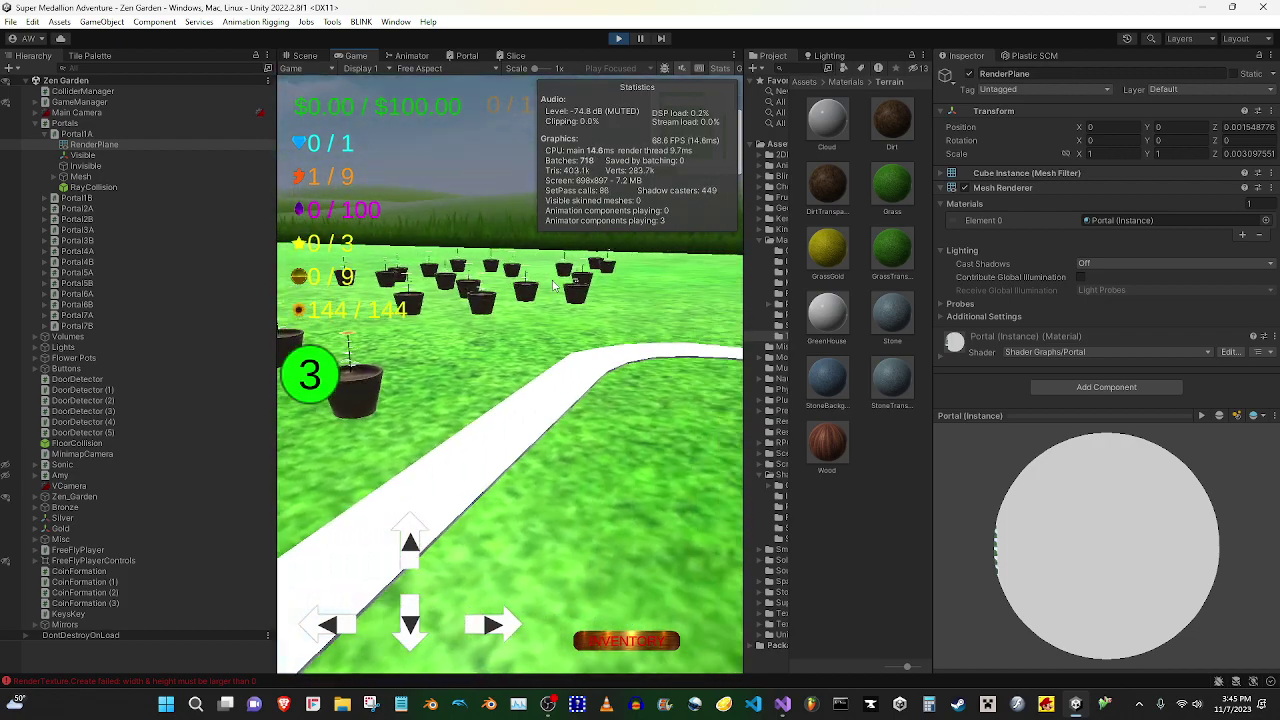
{"action": "key", "text": "Right"}
{"action": "key", "text": "Up"}
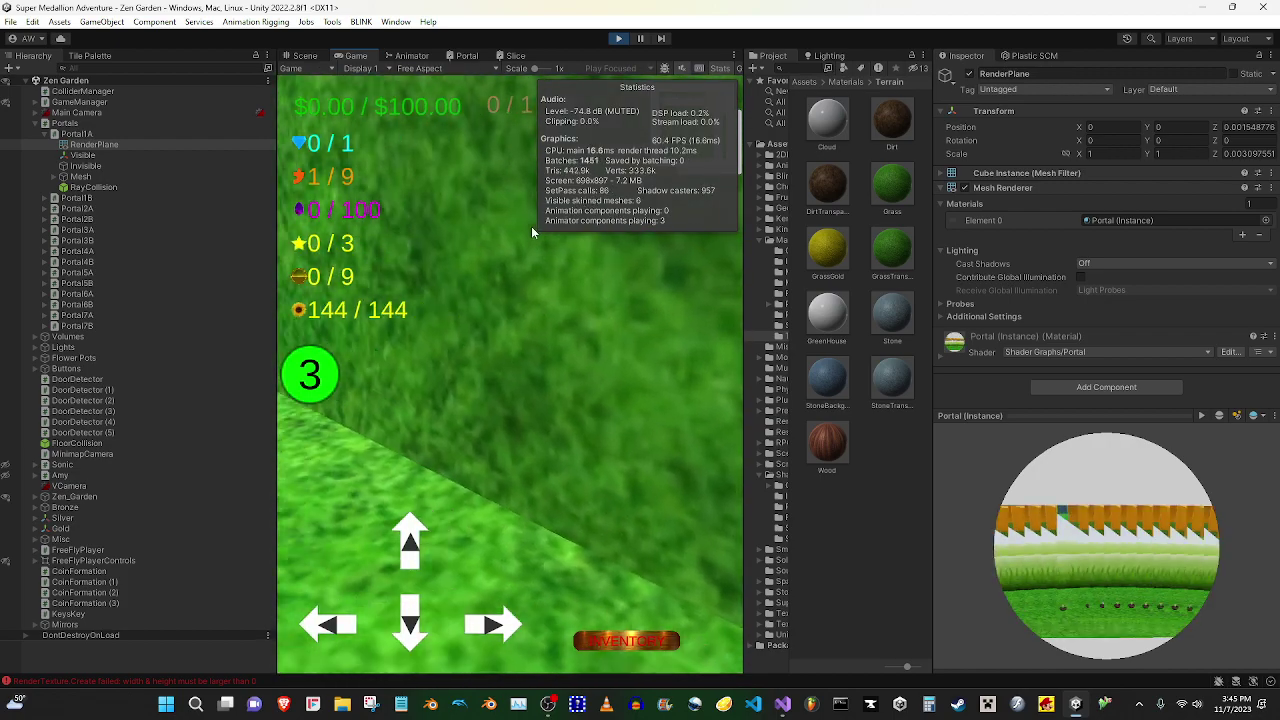
Turn the player away from the grass wall and move among the garden's flower pots to examine the RenderPlane material preview
{"action": "key", "text": "Left"}
{"action": "key", "text": "Up"}
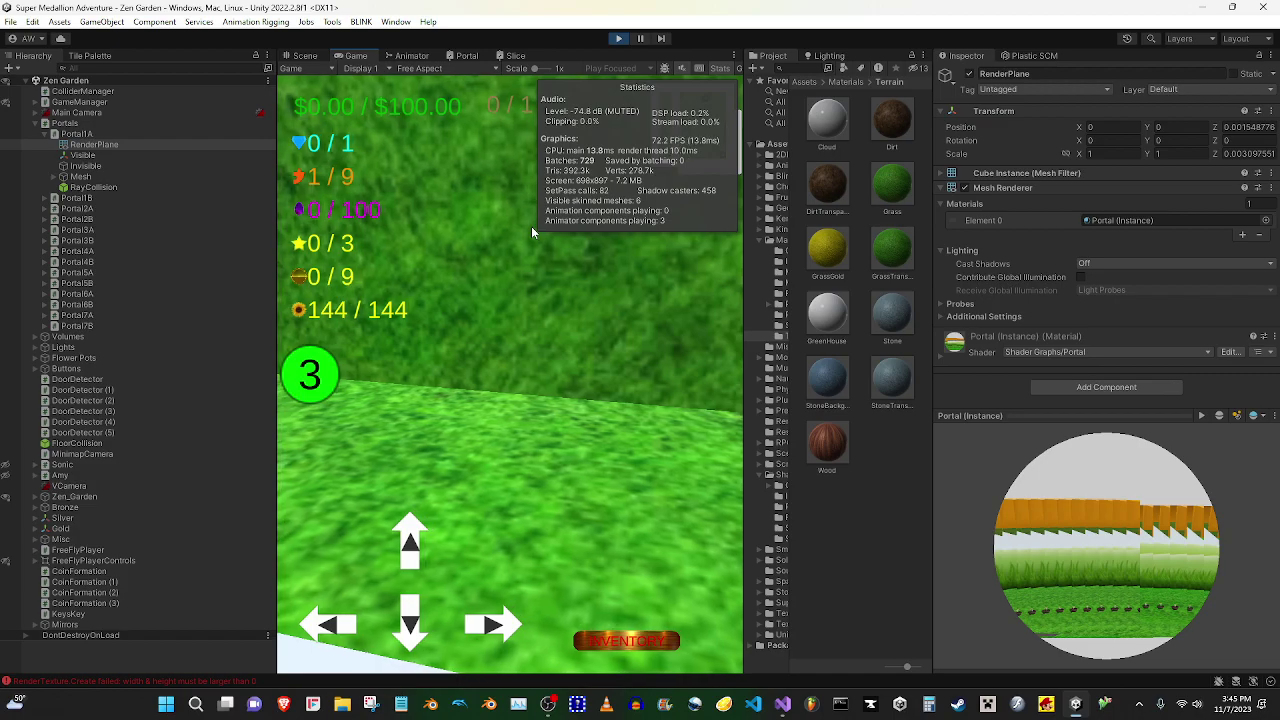
{"action": "key", "text": "Left"}
{"action": "key", "text": "Up"}
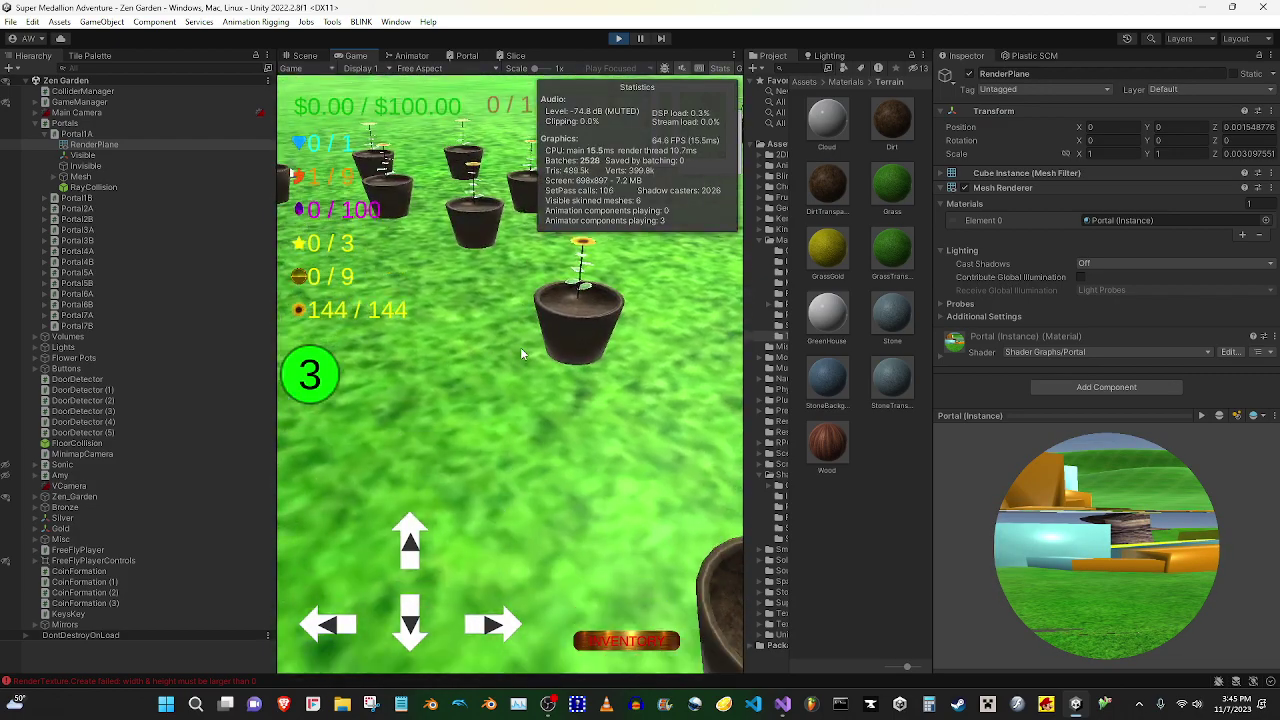
{"action": "key", "text": "Up"}
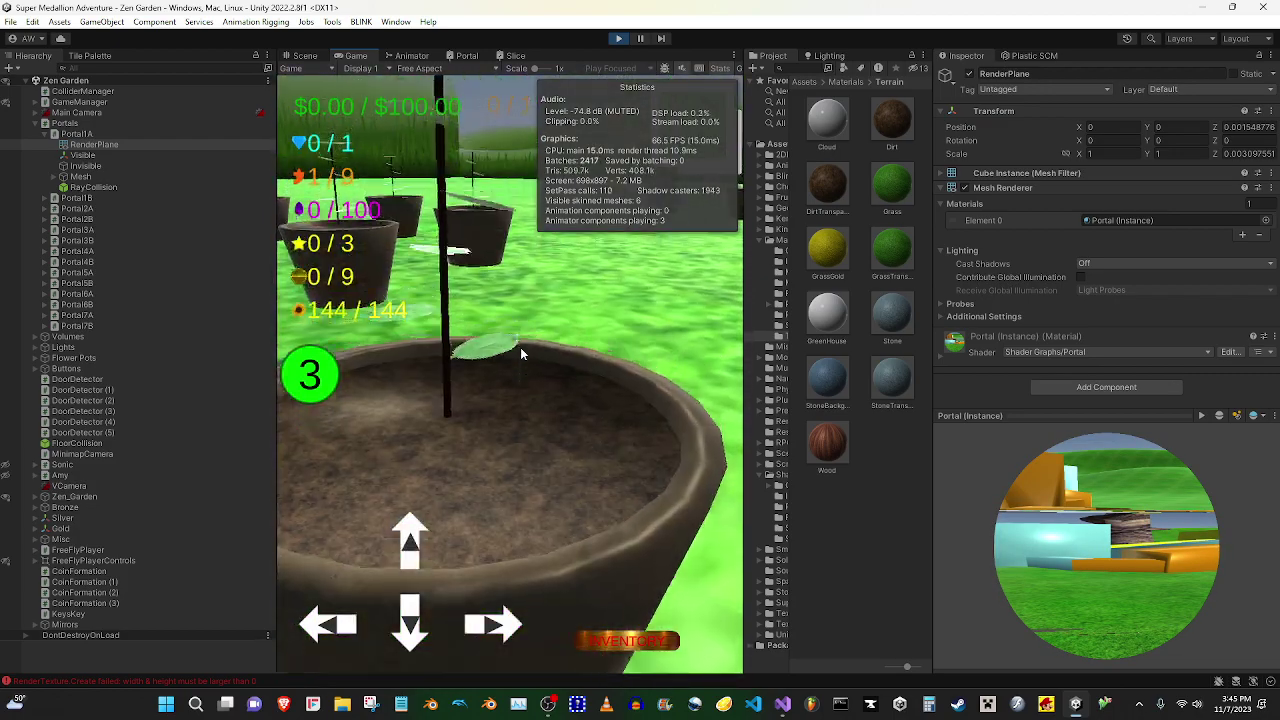
{"action": "key", "text": "Up"}
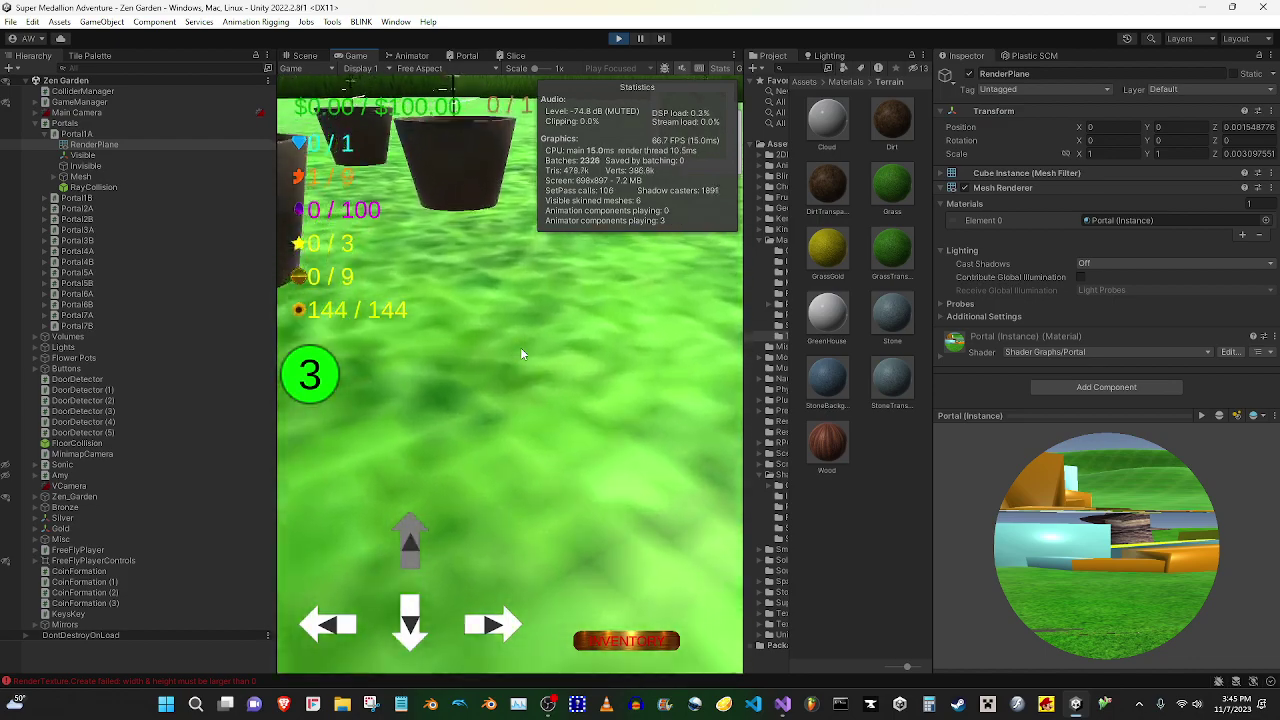
{"action": "key", "text": "Up"}
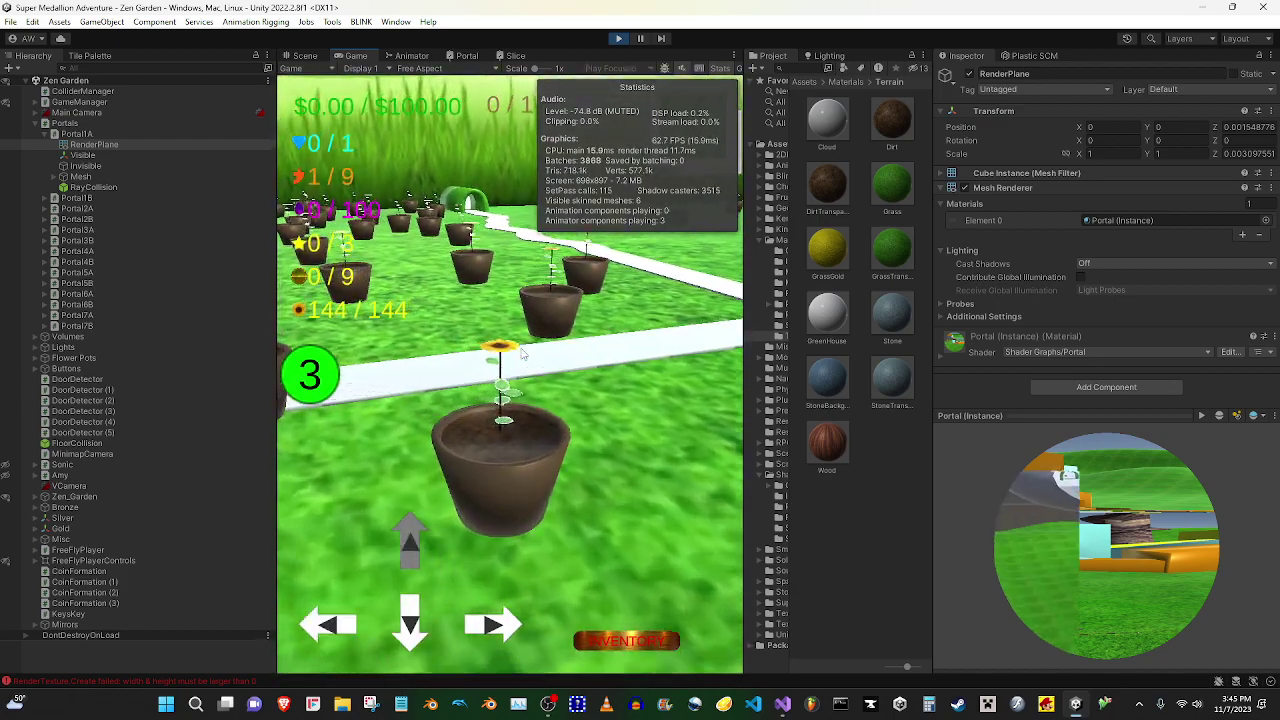
Walk the player past the garden's flower pots and into the grass-covered tunnel
{"action": "key", "text": "Up"}
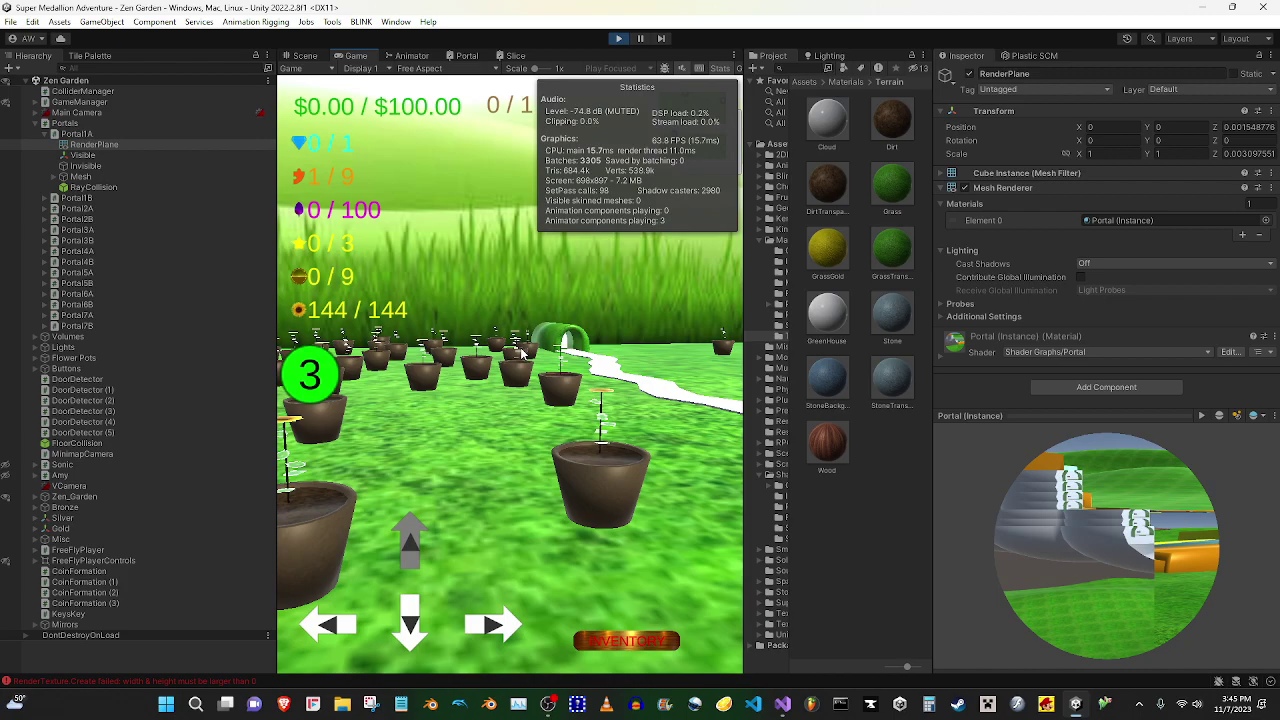
{"action": "key", "text": "Up"}
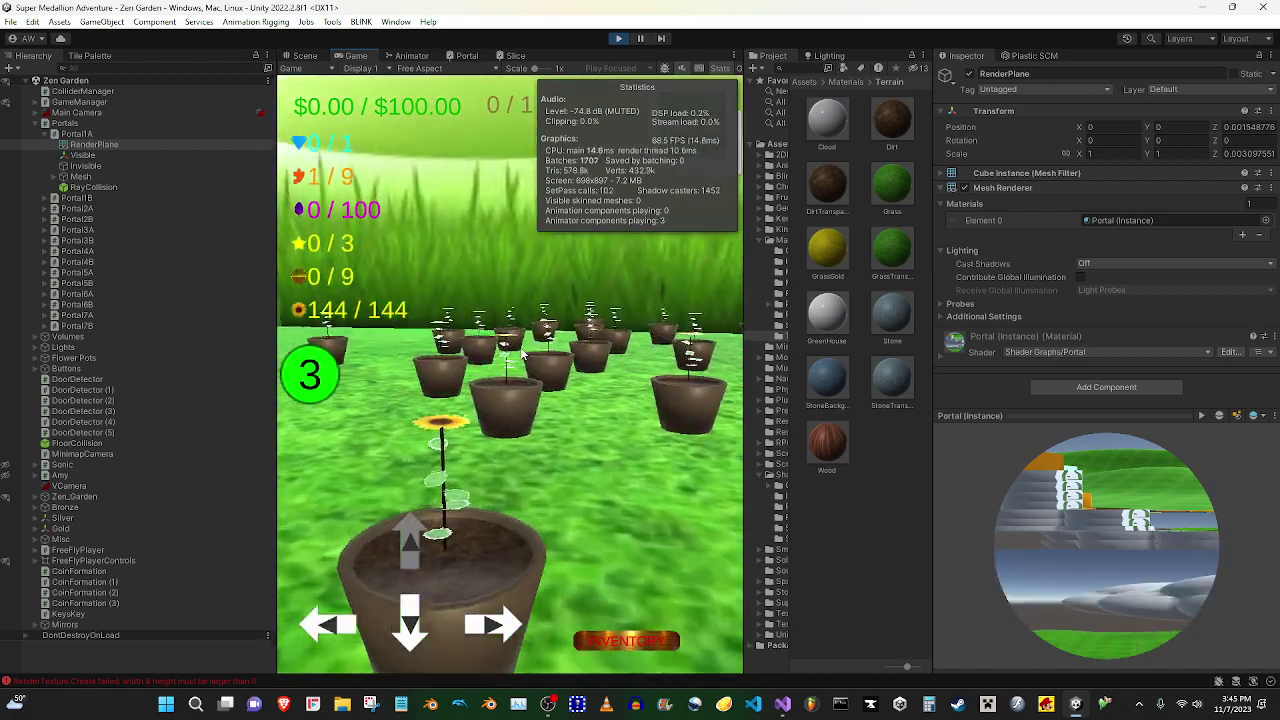
{"action": "key", "text": "Right"}
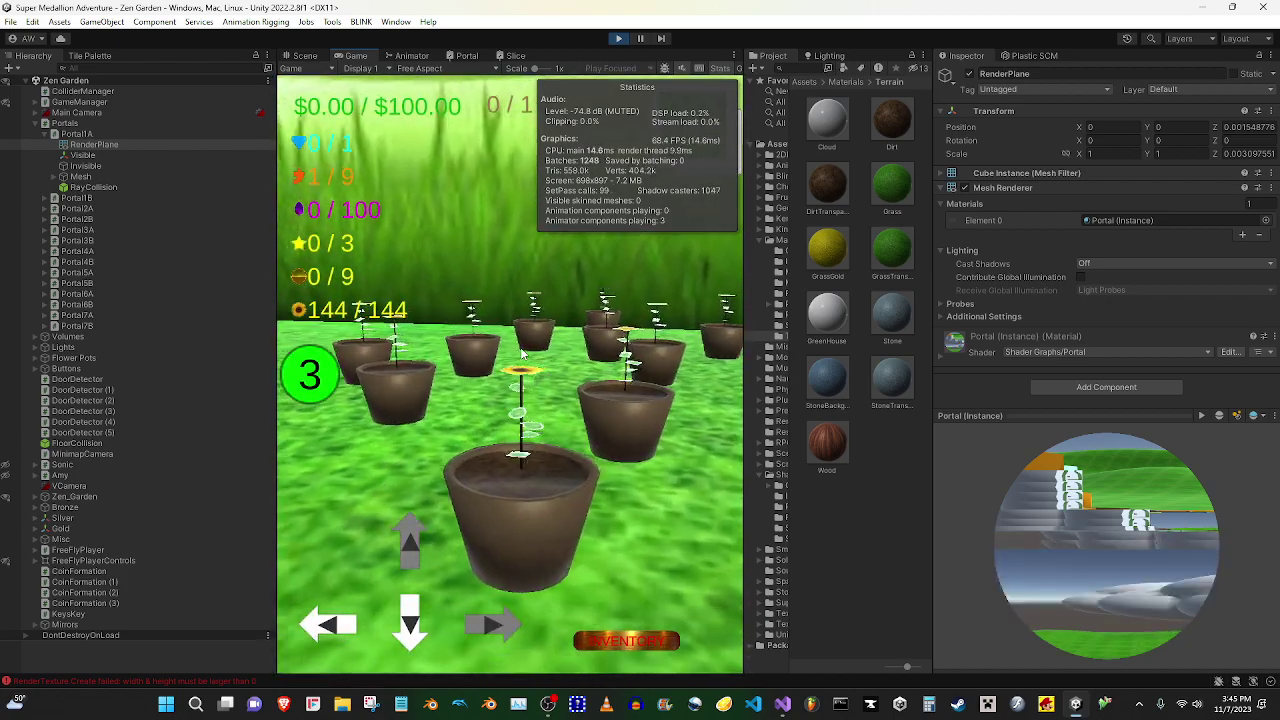
{"action": "key", "text": "Right"}
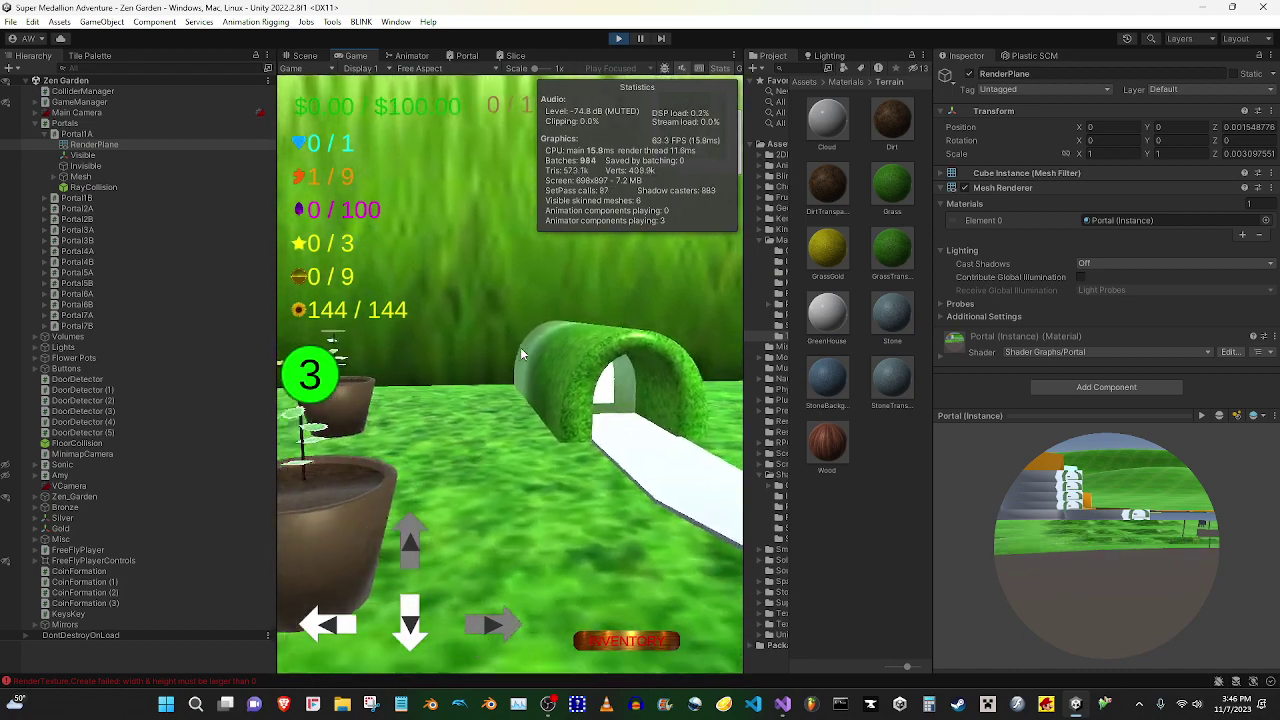
{"action": "key", "text": "Up"}
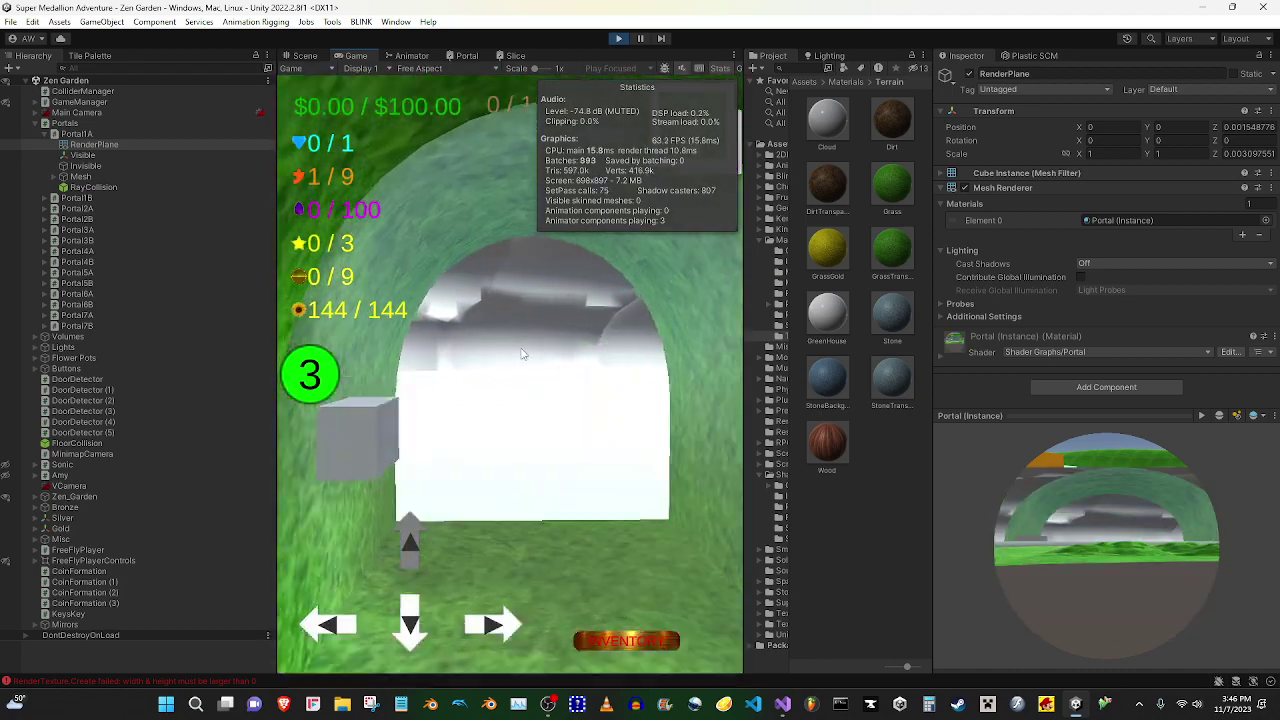
Move the player out of the tunnel onto the white ground and back away until the row of grass portals is in view
{"action": "key", "text": "Left"}
{"action": "key", "text": "Down"}
{"action": "key", "text": "Left"}
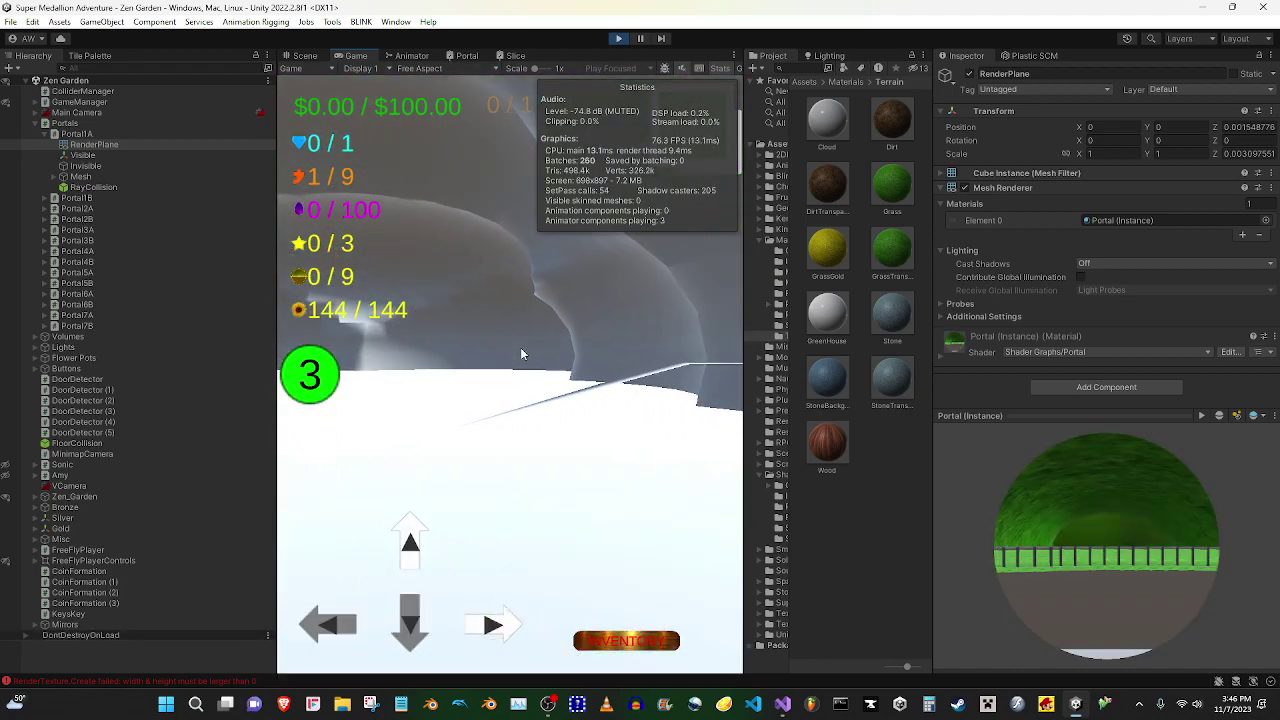
{"action": "key", "text": "Left"}
{"action": "key", "text": "Up"}
{"action": "key", "text": "Down"}
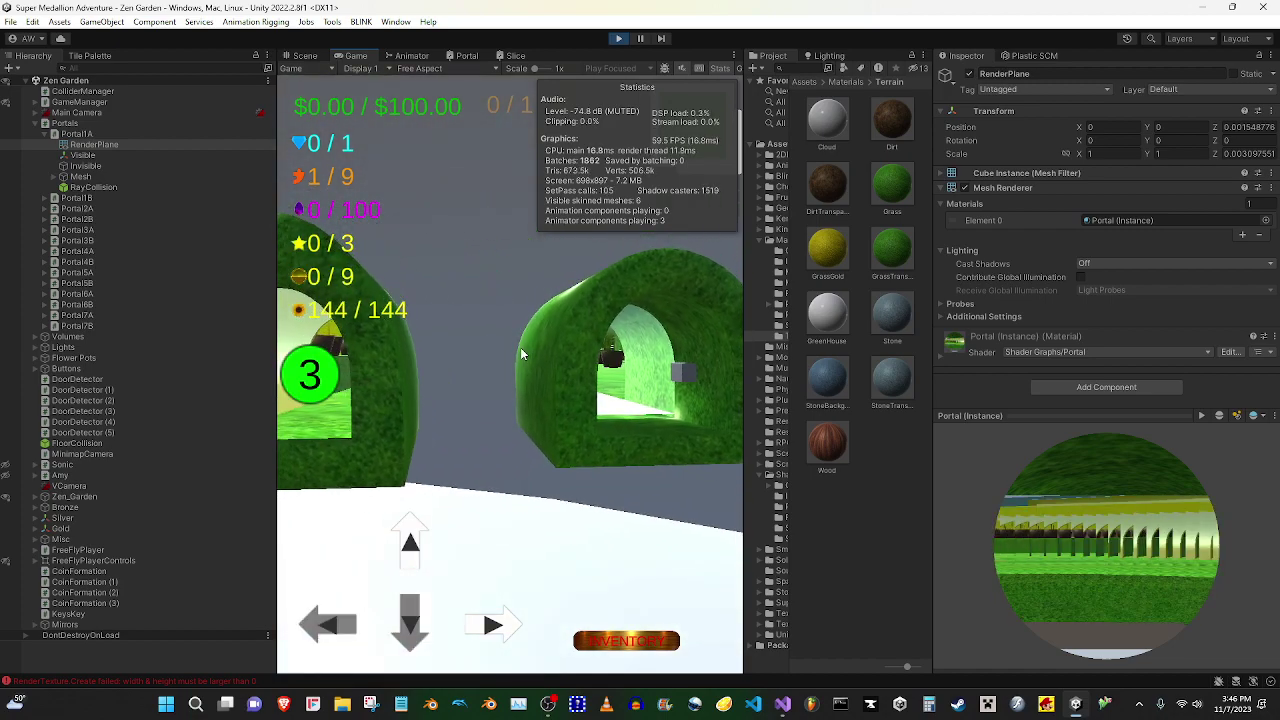
{"action": "key", "text": "Left"}
{"action": "key", "text": "Down"}
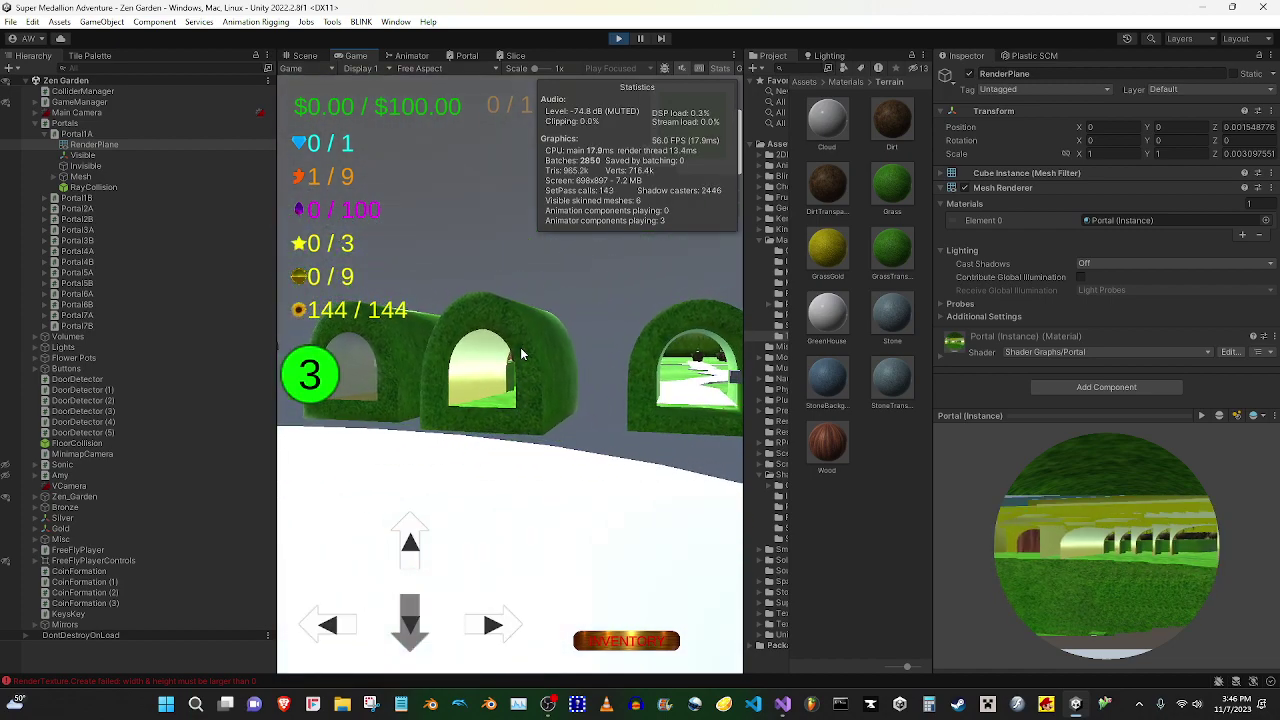
{"action": "key", "text": "Down"}
Select all portals from Portal1A to Portal7B together and enable their Scissor option
{"action": "left_click", "coordinate": [44, 134]}
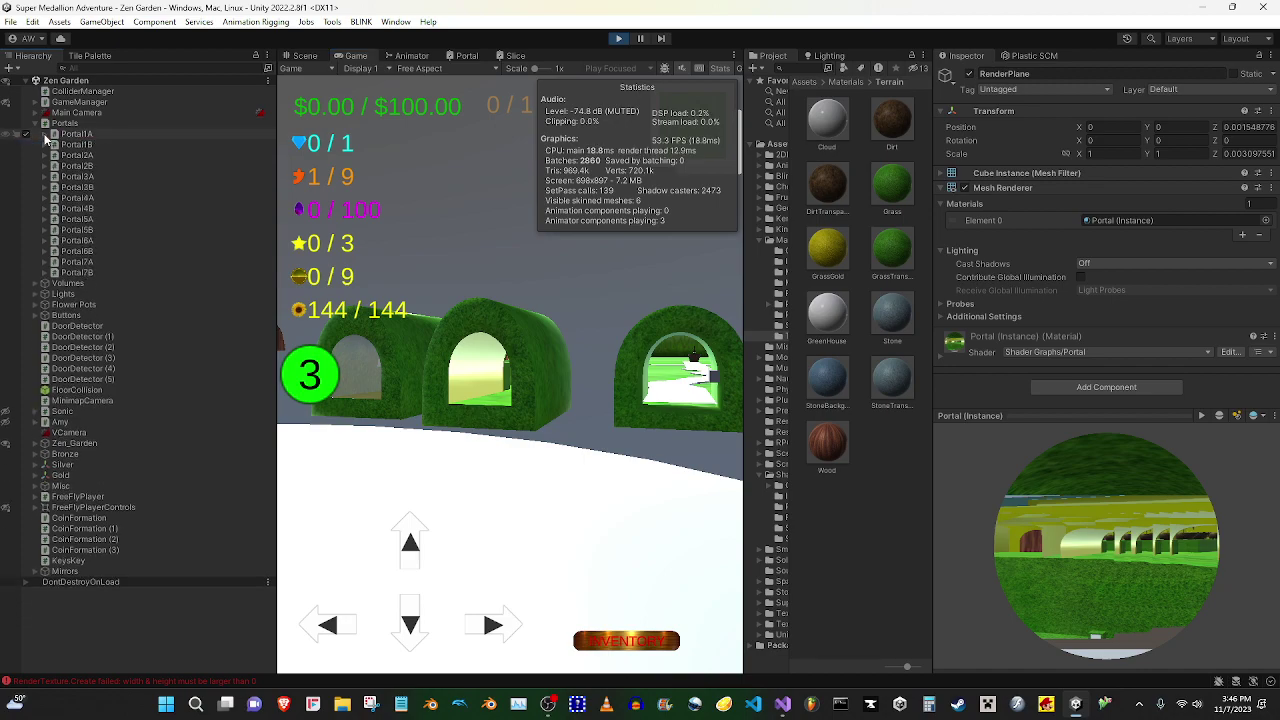
{"action": "left_click", "coordinate": [116, 134]}
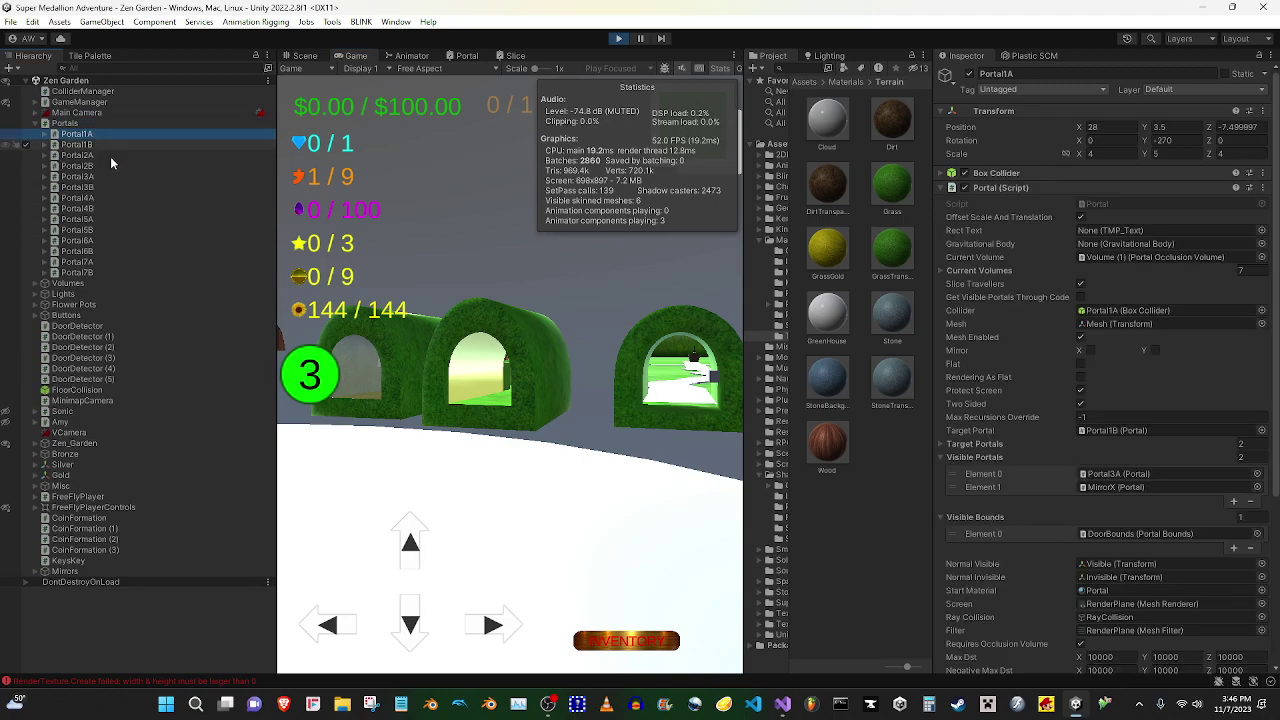
{"action": "left_click", "coordinate": [95, 263], "text": "shift"}
{"action": "left_click", "coordinate": [95, 272], "text": "shift"}
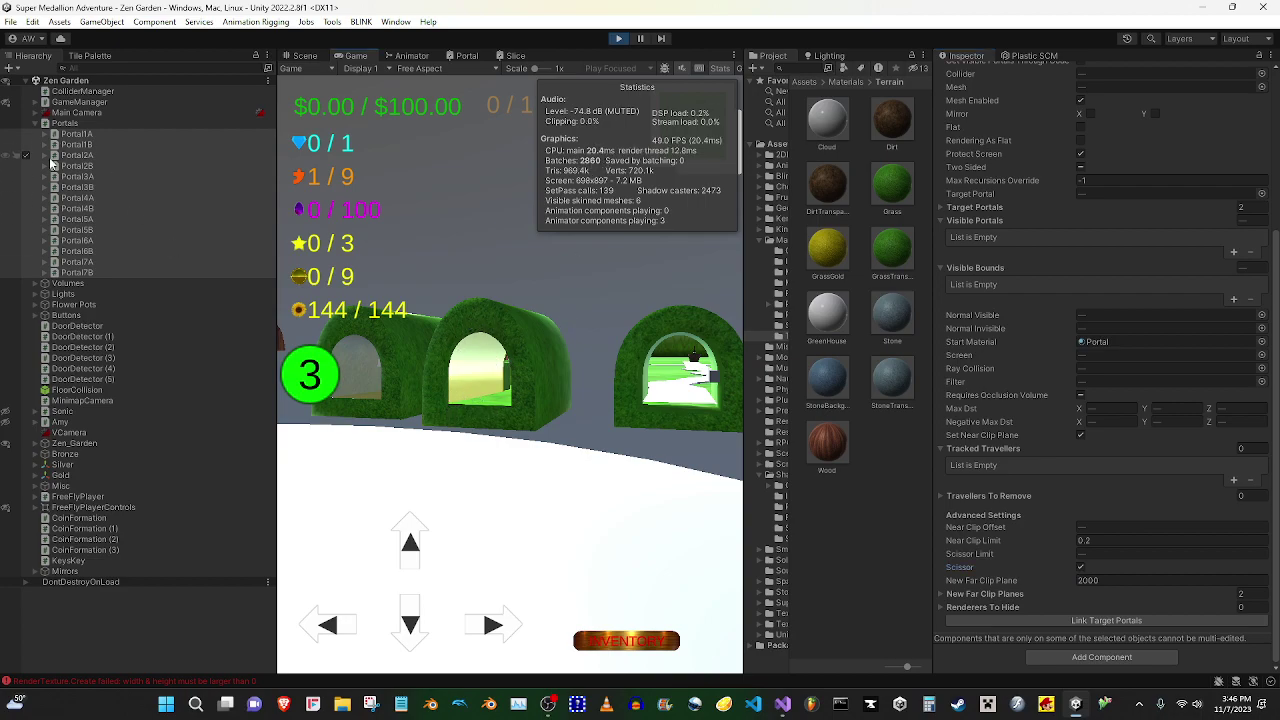
Locate the Main Camera in the Scene view and frame the RenderPlane of the nearby middle grass portal
{"action": "left_click", "coordinate": [104, 271]}
{"action": "left_click", "coordinate": [102, 263]}
{"action": "left_click", "coordinate": [305, 56]}
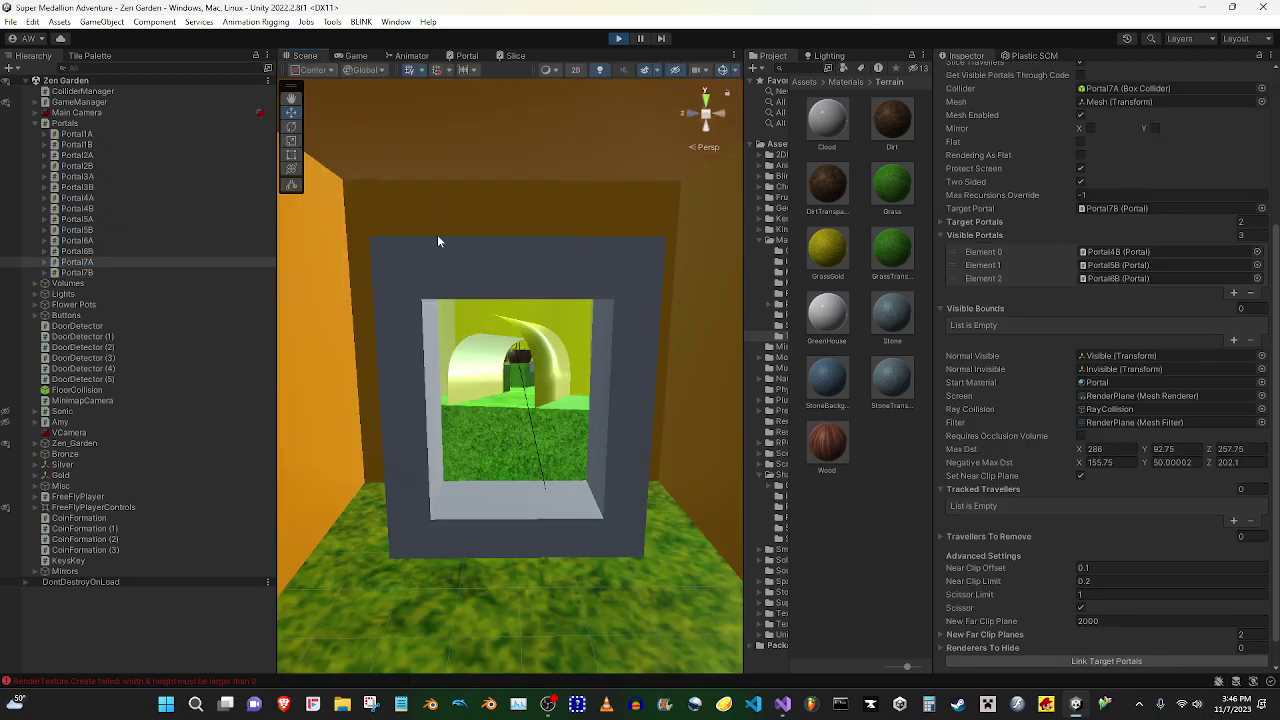
{"action": "left_click", "coordinate": [88, 401]}
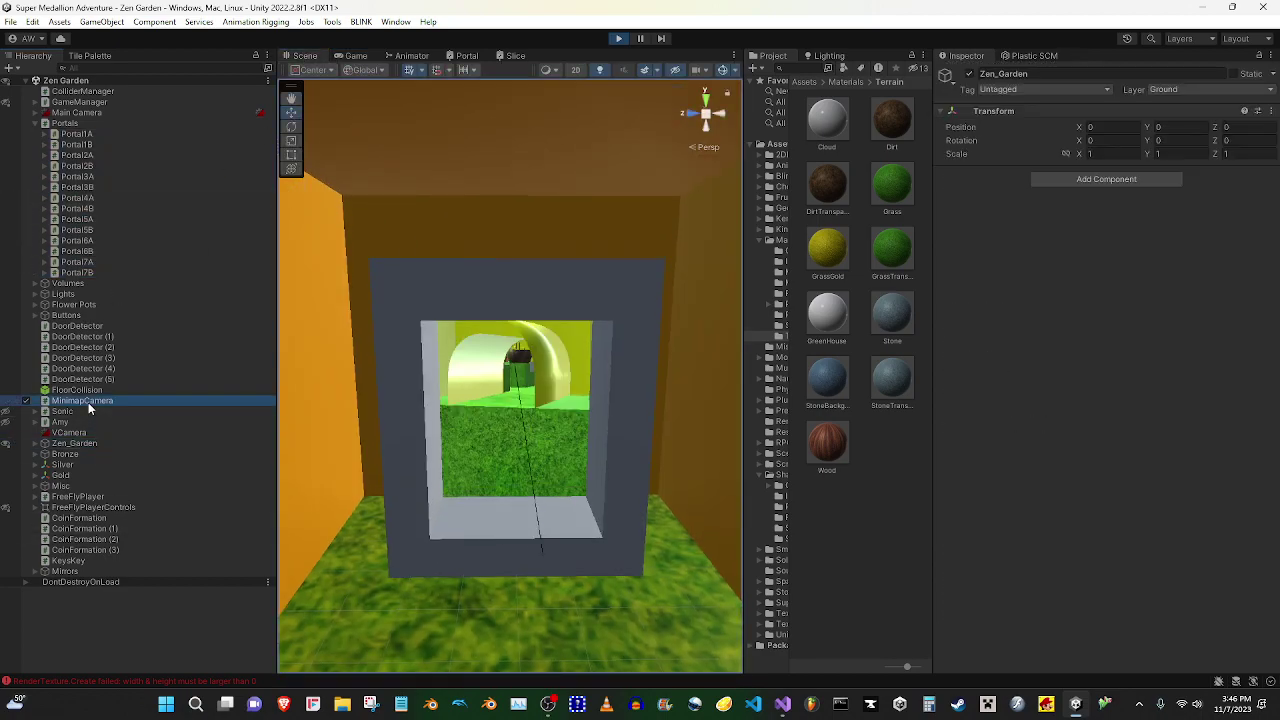
{"action": "left_click", "coordinate": [121, 112]}
{"action": "key", "text": "f"}
{"action": "scroll", "coordinate": [450, 328], "scroll_direction": "down", "scroll_amount": 3}
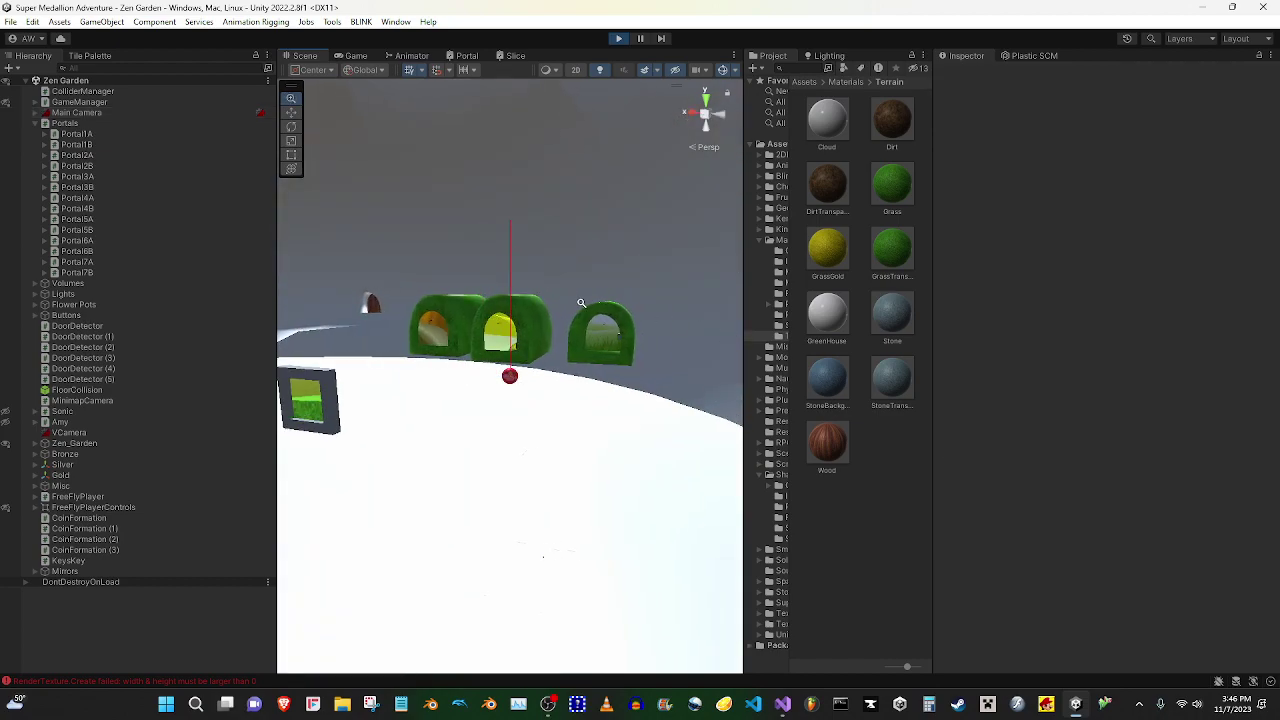
{"action": "left_click", "coordinate": [500, 330]}
{"action": "key", "text": "f"}
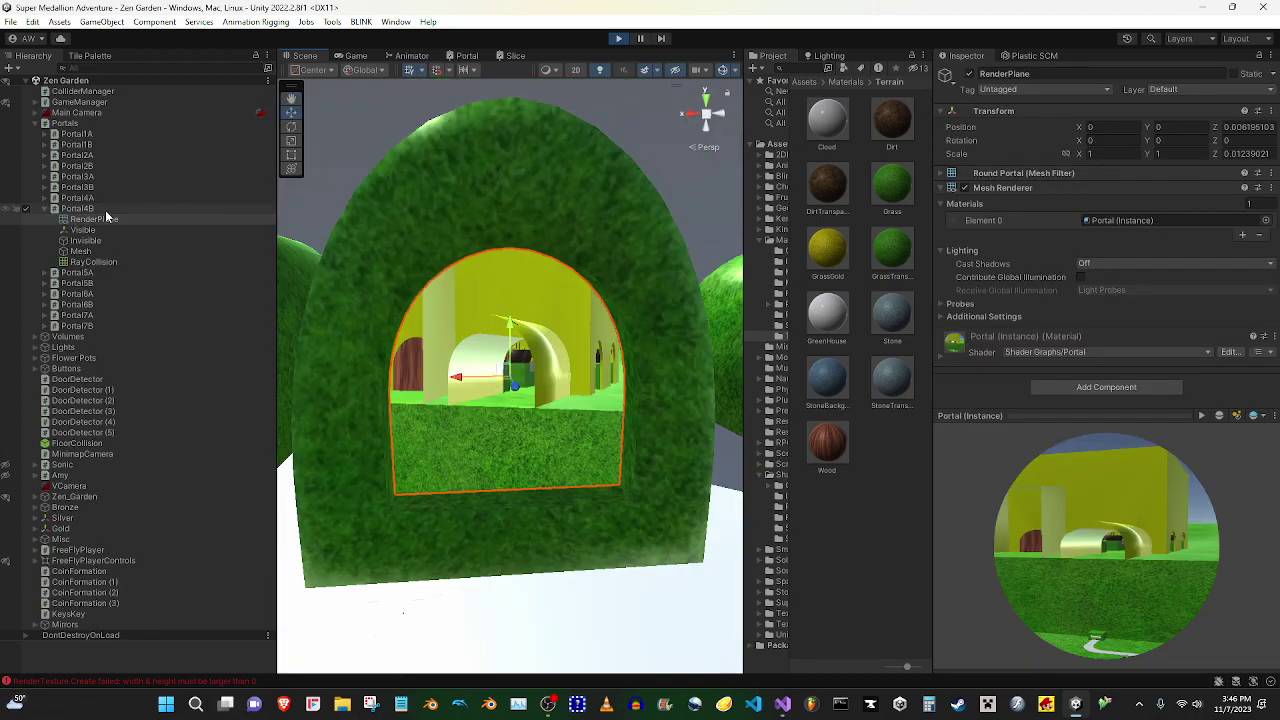
Set the X and Y scale of Portal4B's RenderPlane to 4 and move the player to view the result in the game
{"action": "left_click", "coordinate": [104, 209]}
{"action": "left_click", "coordinate": [350, 57]}
{"action": "left_click", "coordinate": [95, 219]}
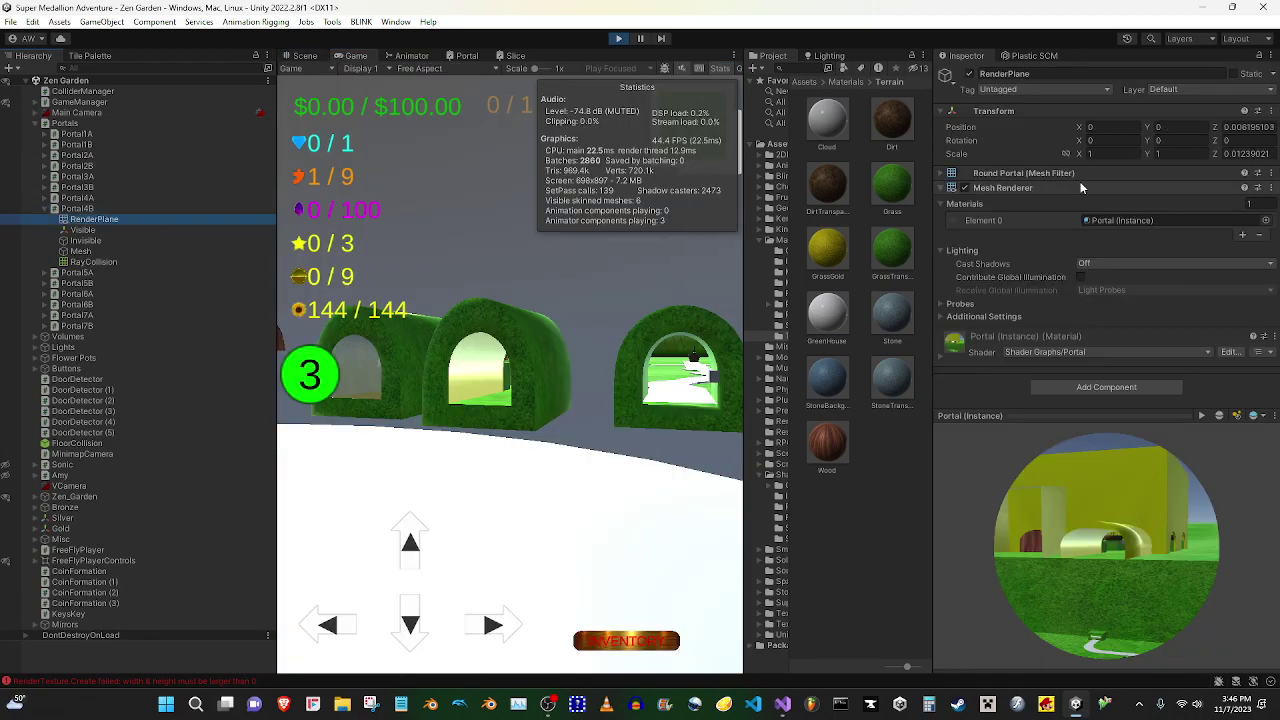
{"action": "type", "text": "4"}
{"action": "key", "text": "Tab"}
{"action": "type", "text": "4"}
{"action": "type", "text": "w"}
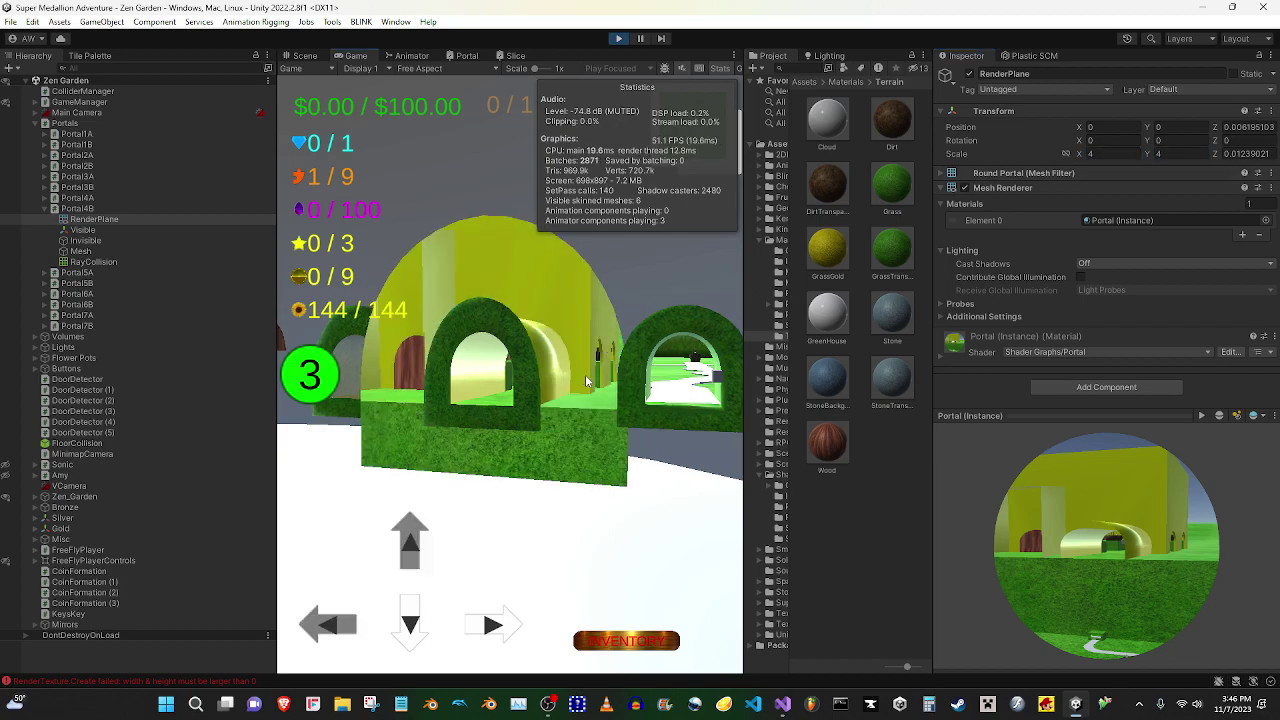
{"action": "type", "text": "a"}
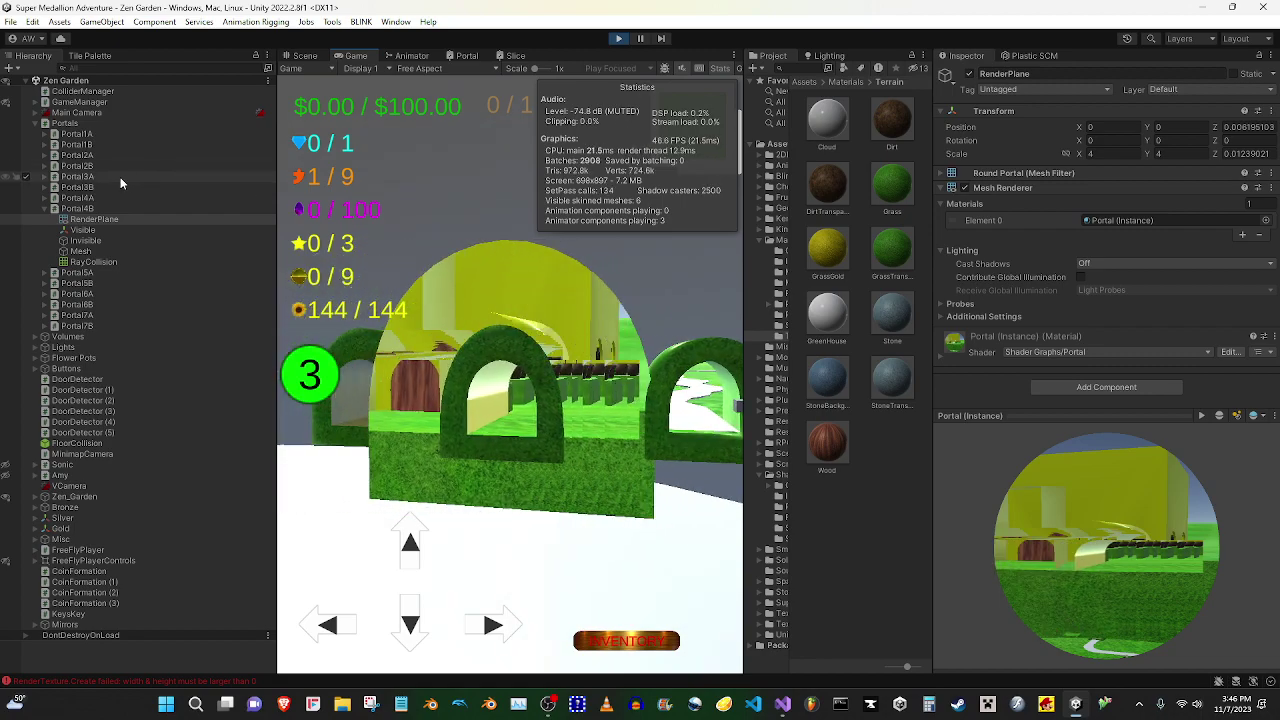
Set the X and Y scale of Portal4B's RenderPlane to 10
{"action": "left_click", "coordinate": [95, 207]}
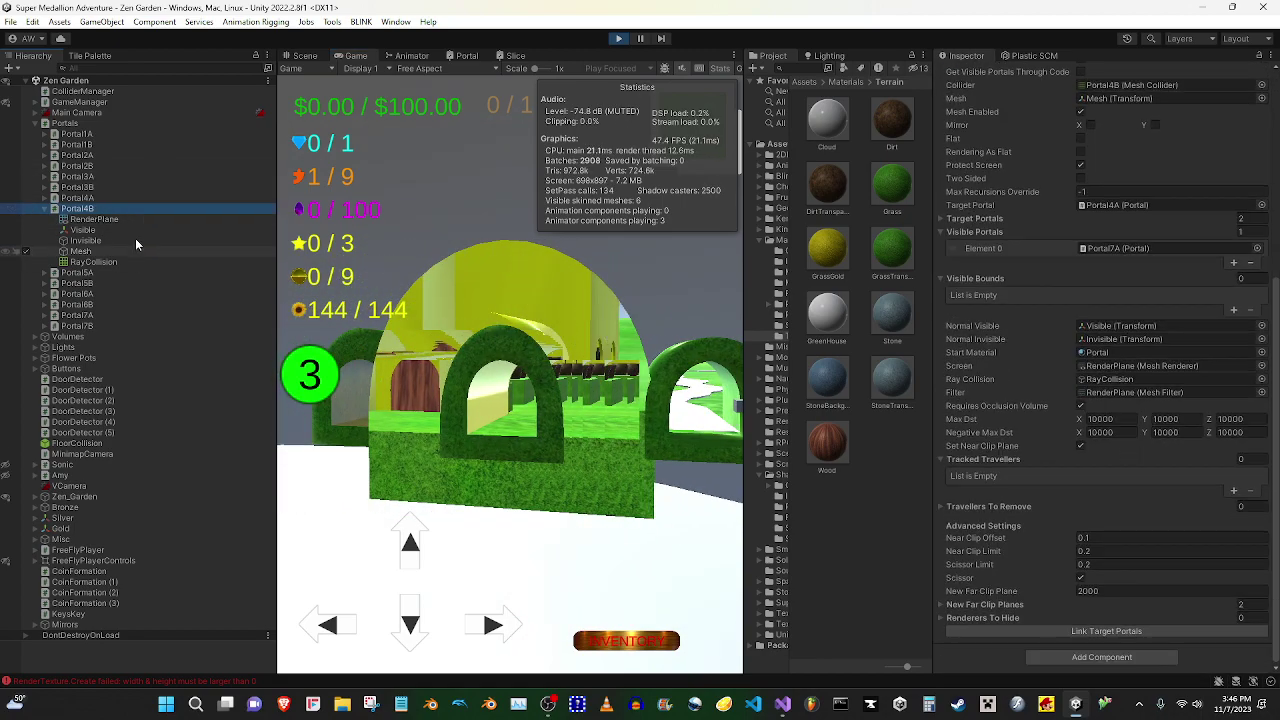
{"action": "left_click", "coordinate": [104, 218]}
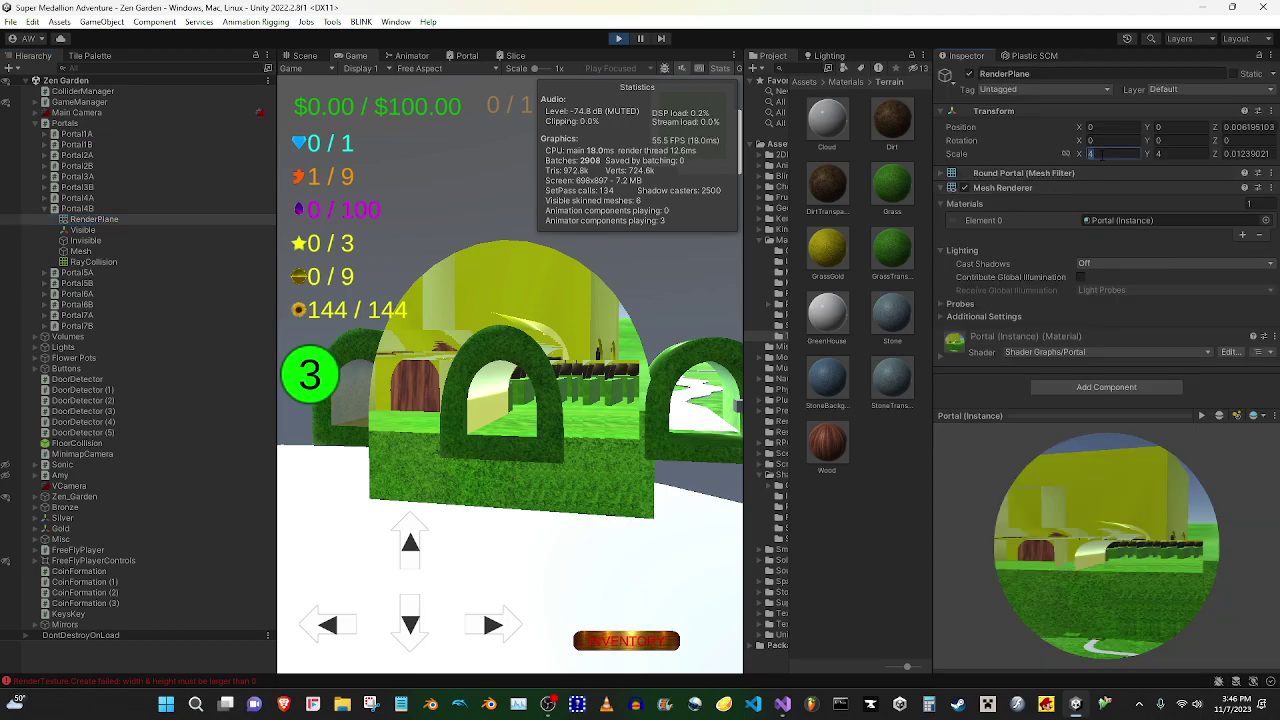
{"action": "type", "text": "10"}
{"action": "key", "text": "Tab"}
{"action": "type", "text": "10"}
{"action": "left_click", "coordinate": [489, 300]}
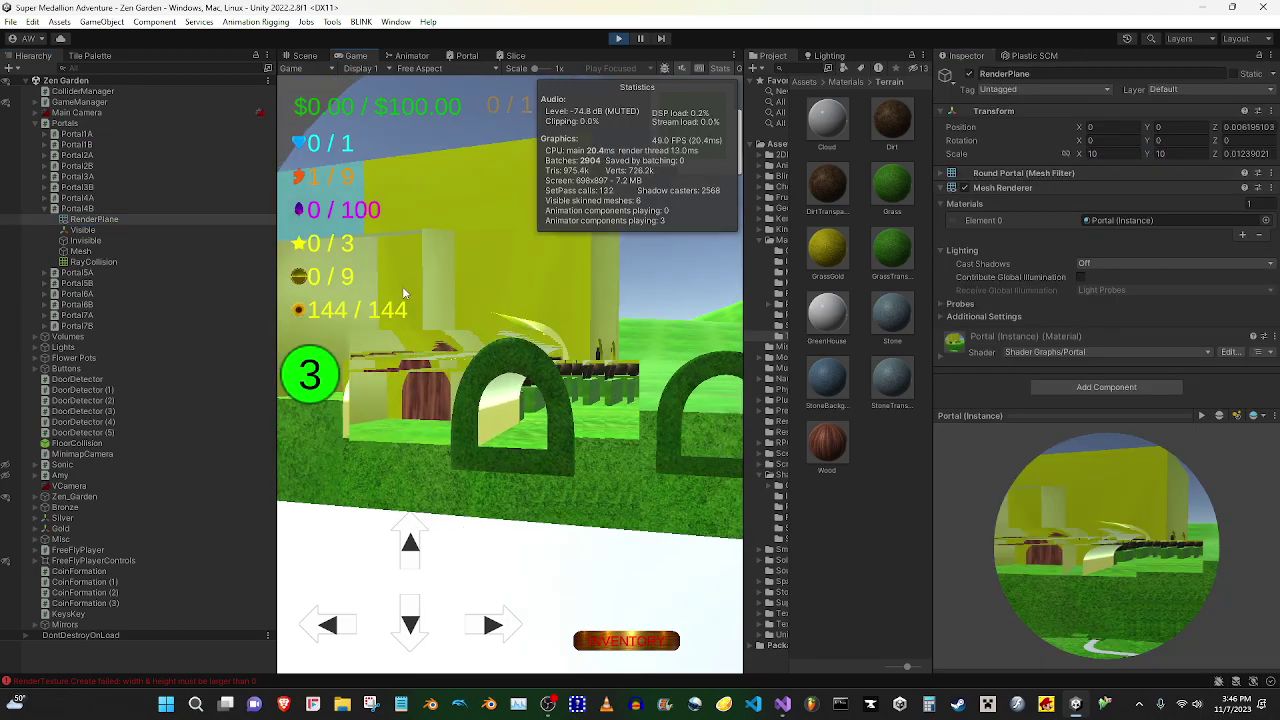
Turn off the Scissor option on Portal4B
{"action": "left_click", "coordinate": [124, 206]}
{"action": "scroll", "coordinate": [1105, 529], "scroll_direction": "down", "scroll_amount": 5}
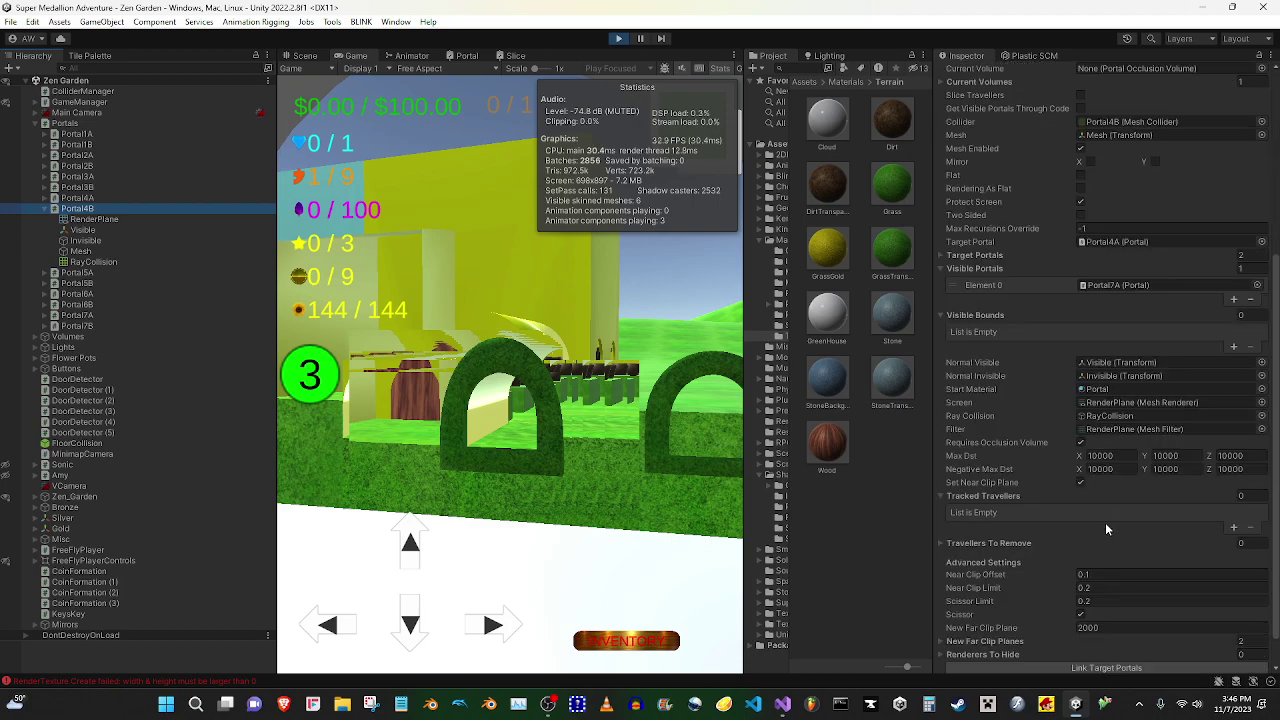
{"action": "scroll", "coordinate": [1105, 529], "scroll_direction": "down", "scroll_amount": 1}
{"action": "left_click", "coordinate": [1082, 578]}
{"action": "left_click", "coordinate": [422, 371]}
Move the player and look around in front of the enlarged RenderPlane to examine its rendering without Scissor
{"action": "key", "text": "Left"}
{"action": "key", "text": "Down"}
{"action": "key", "text": "Right"}
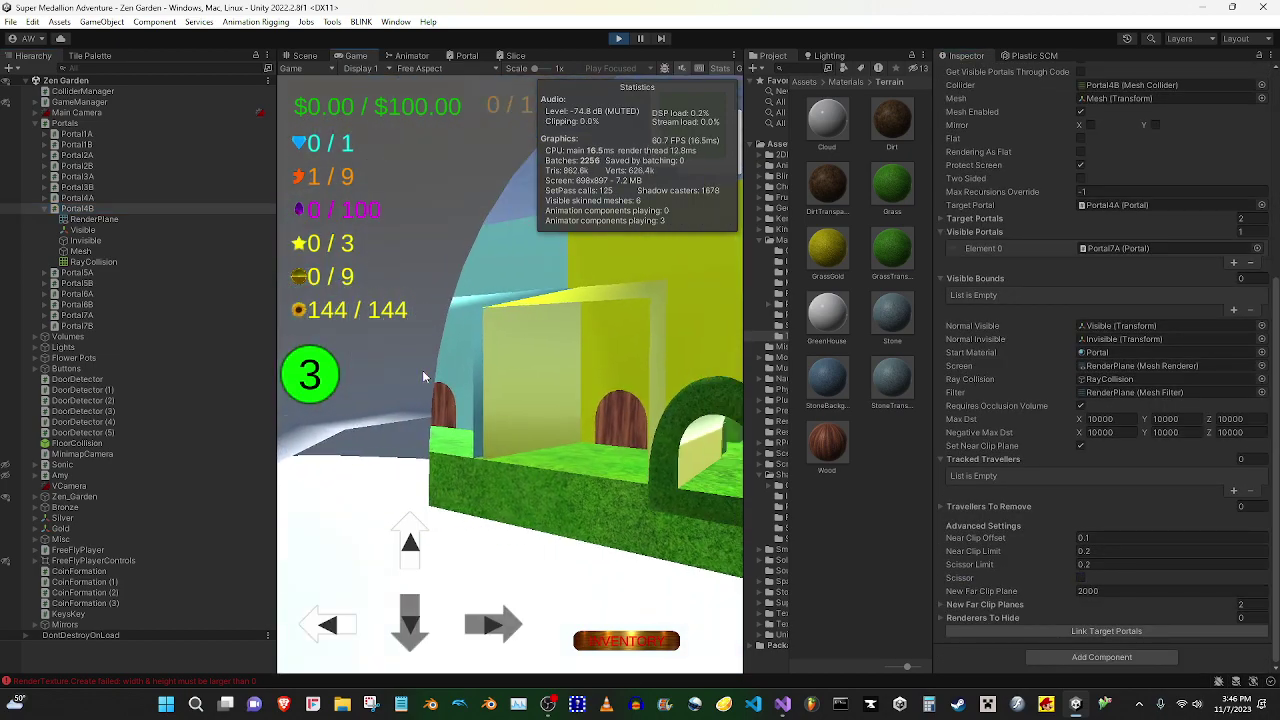
{"action": "key", "text": "Left"}
{"action": "key", "text": "Right"}
{"action": "key", "text": "Left"}
{"action": "key", "text": "Right"}
{"action": "key", "text": "Left"}
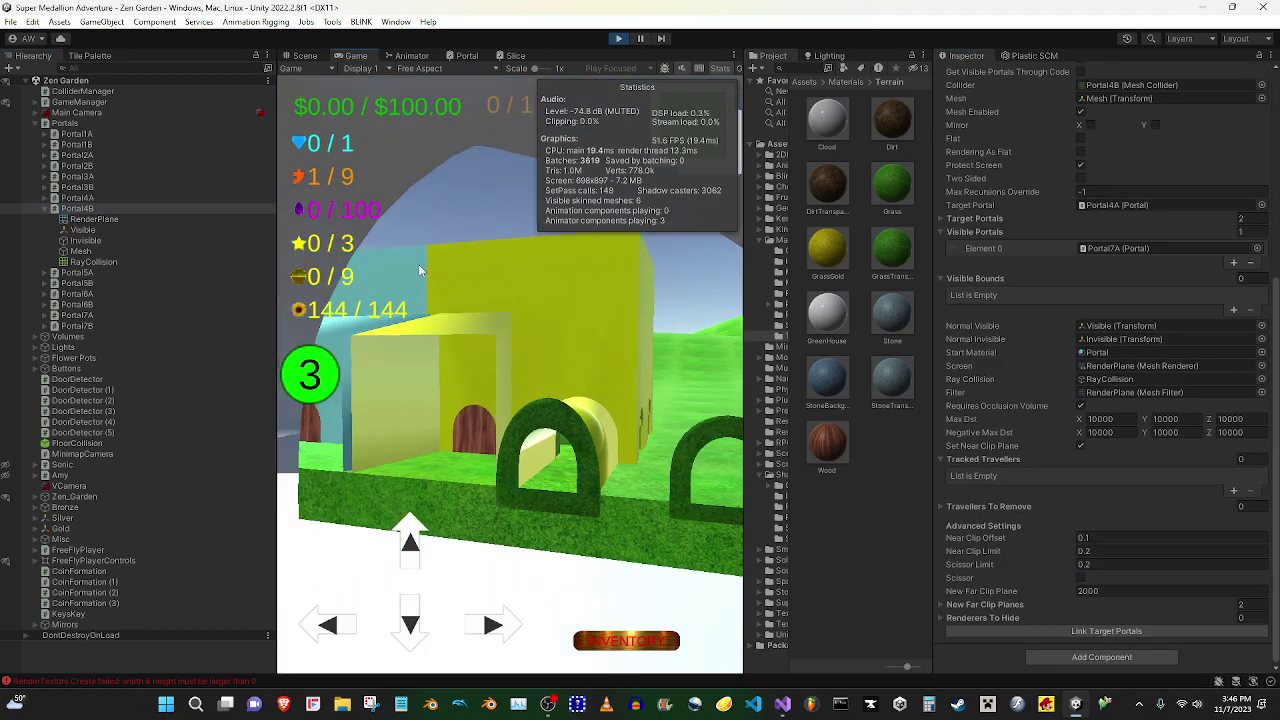
{"action": "left_click_drag", "start_coordinate": [420, 270], "coordinate": [351, 242]}
{"action": "left_click_drag", "start_coordinate": [590, 361], "coordinate": [627, 518]}
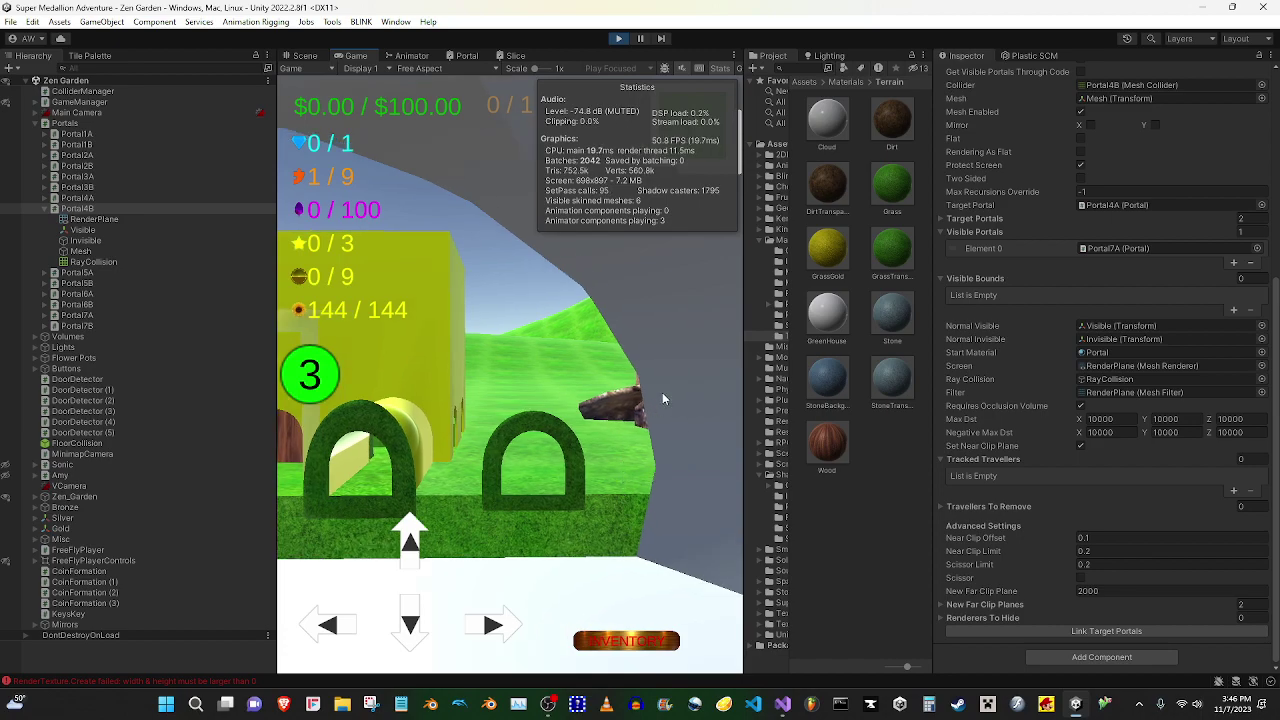
{"action": "left_click_drag", "start_coordinate": [662, 393], "coordinate": [737, 171]}
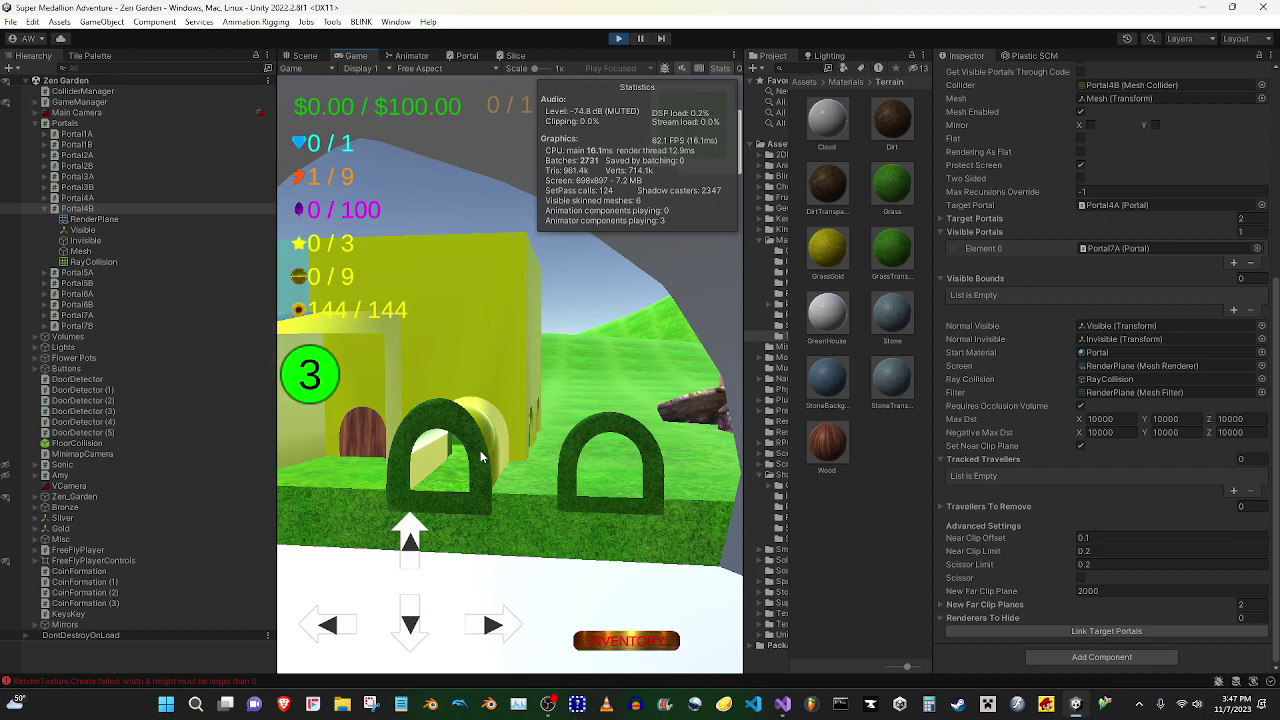
Turn Portal4B's Scissor option back on and move the player to compare the rendering
{"action": "left_click", "coordinate": [132, 199]}
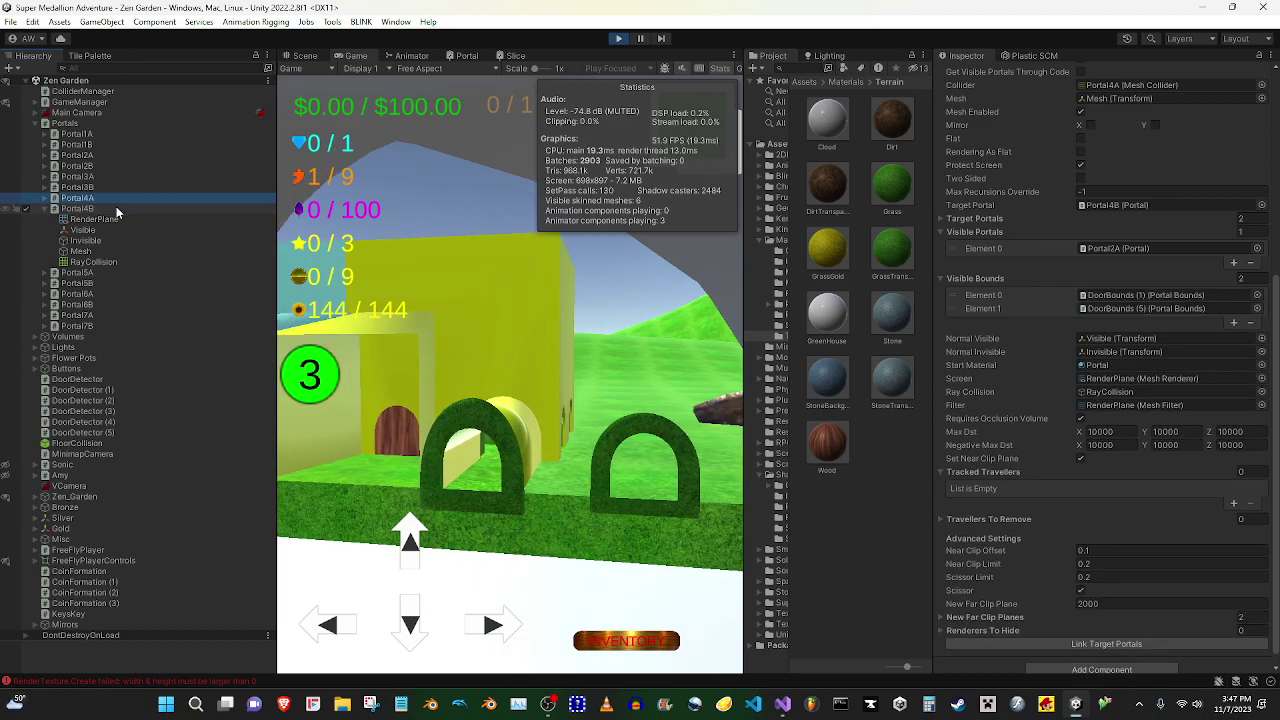
{"action": "left_click", "coordinate": [116, 209]}
{"action": "left_click", "coordinate": [630, 421]}
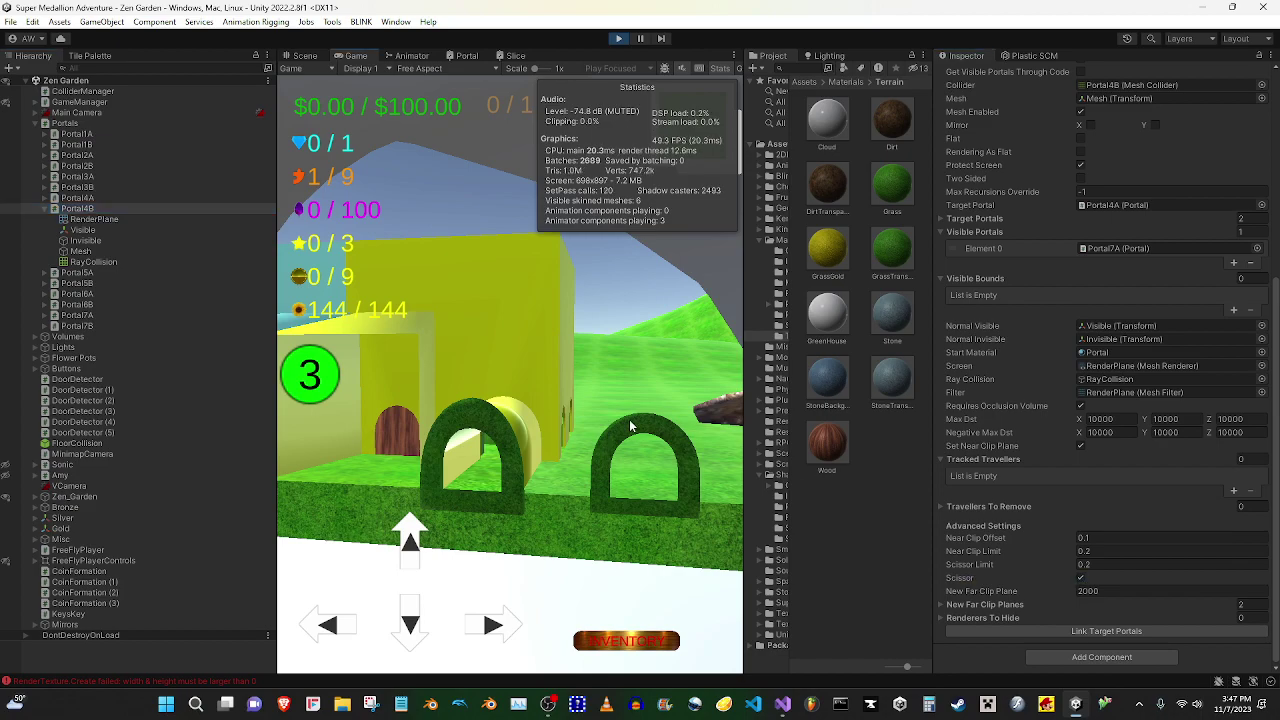
{"action": "key", "text": "w"}
{"action": "key", "text": "a"}
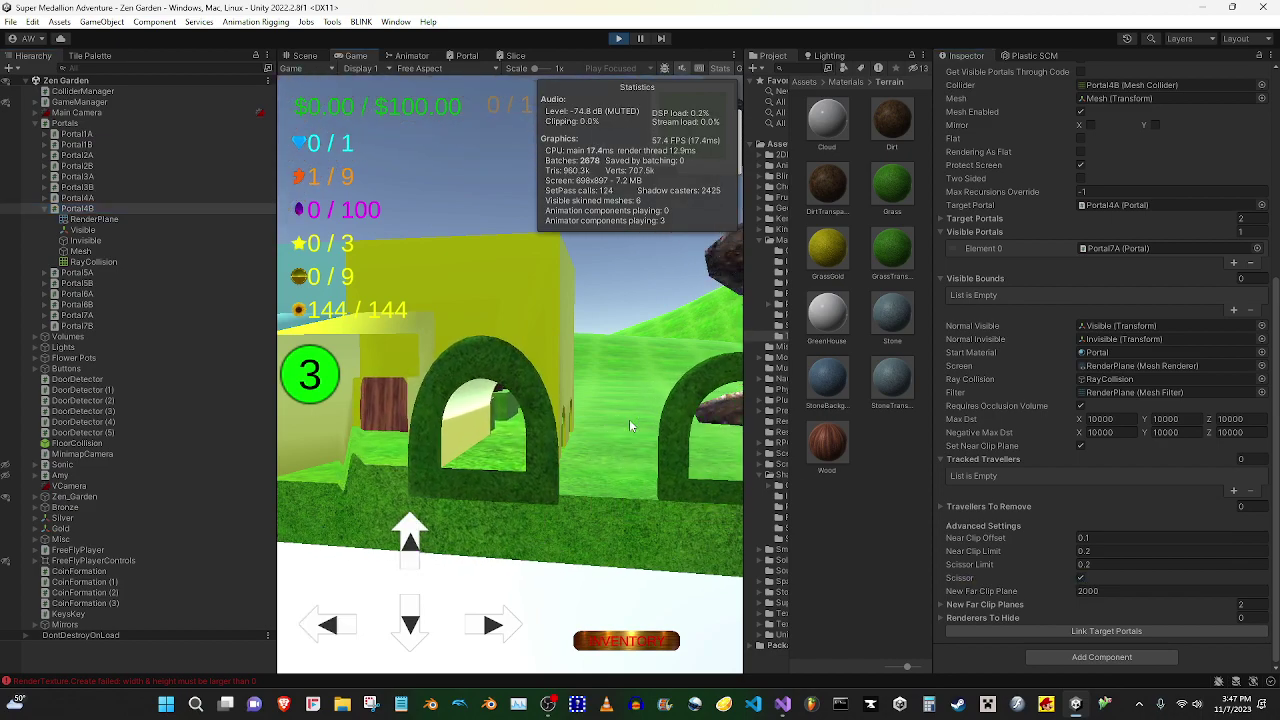
{"action": "key", "text": "Down"}
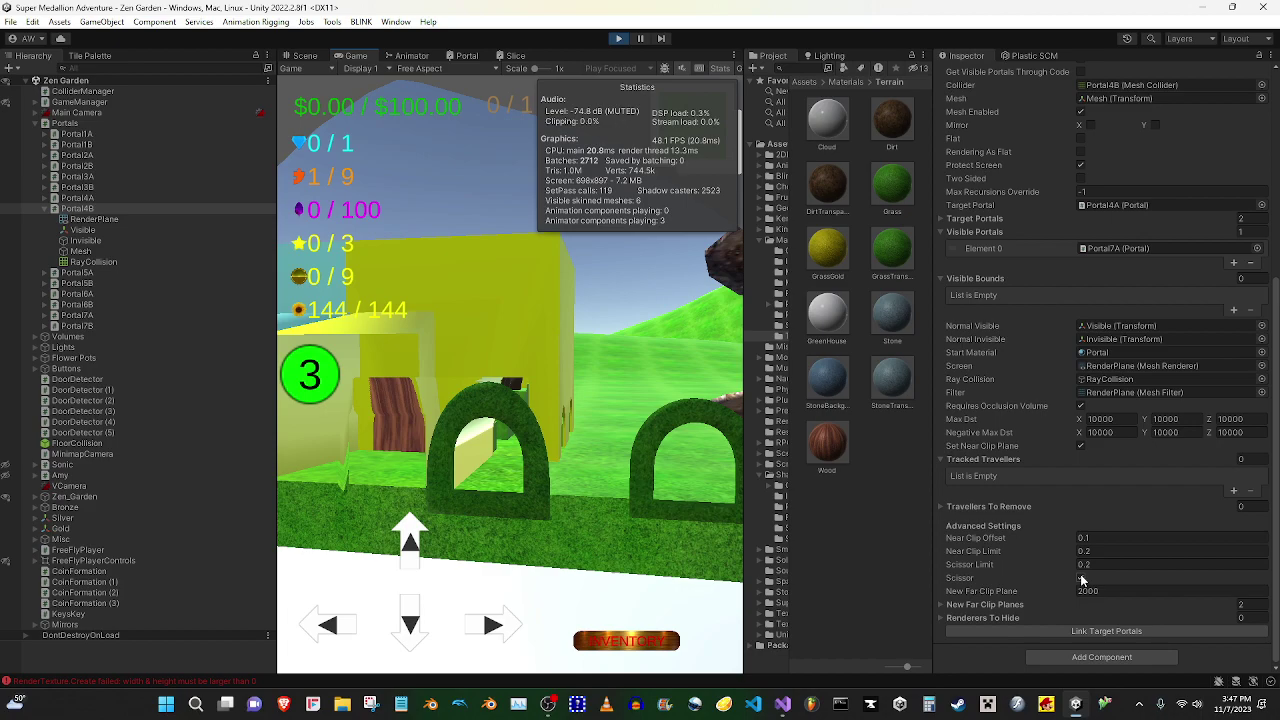
Toggle Portal4B's Scissor off and on again while moving the player, and exit play mode
{"action": "left_click", "coordinate": [1081, 579]}
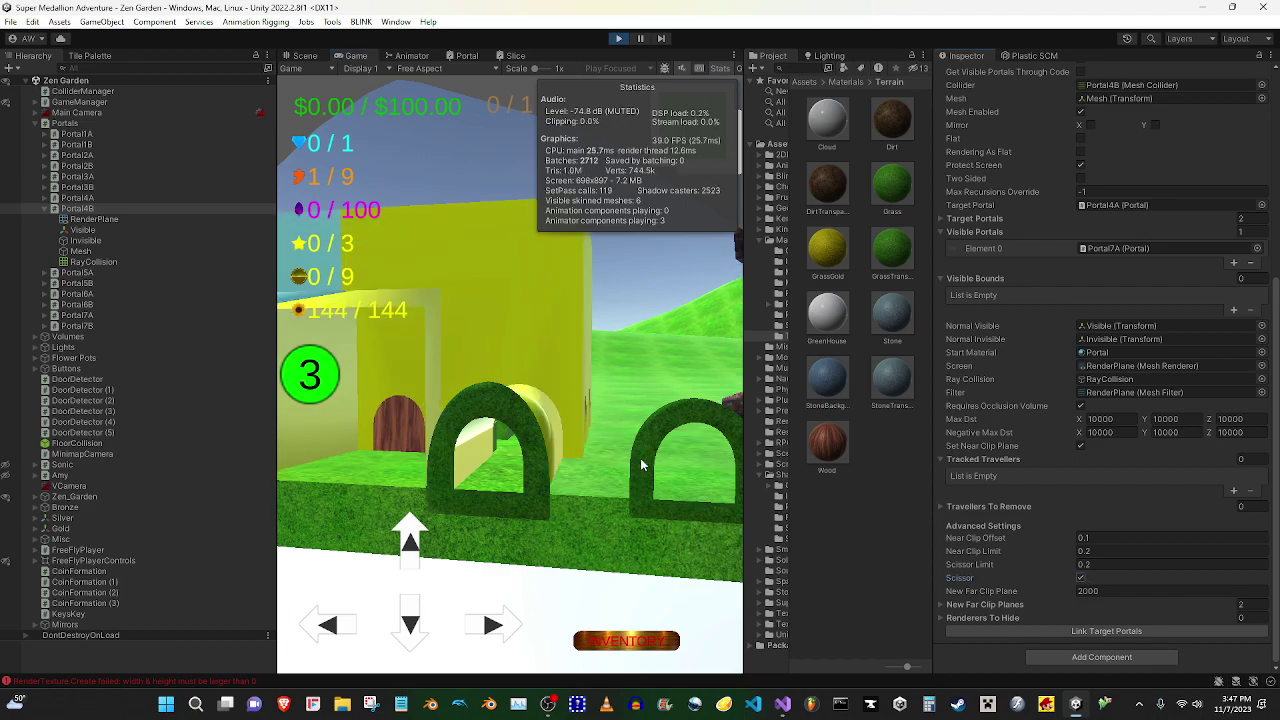
{"action": "key", "text": "Down"}
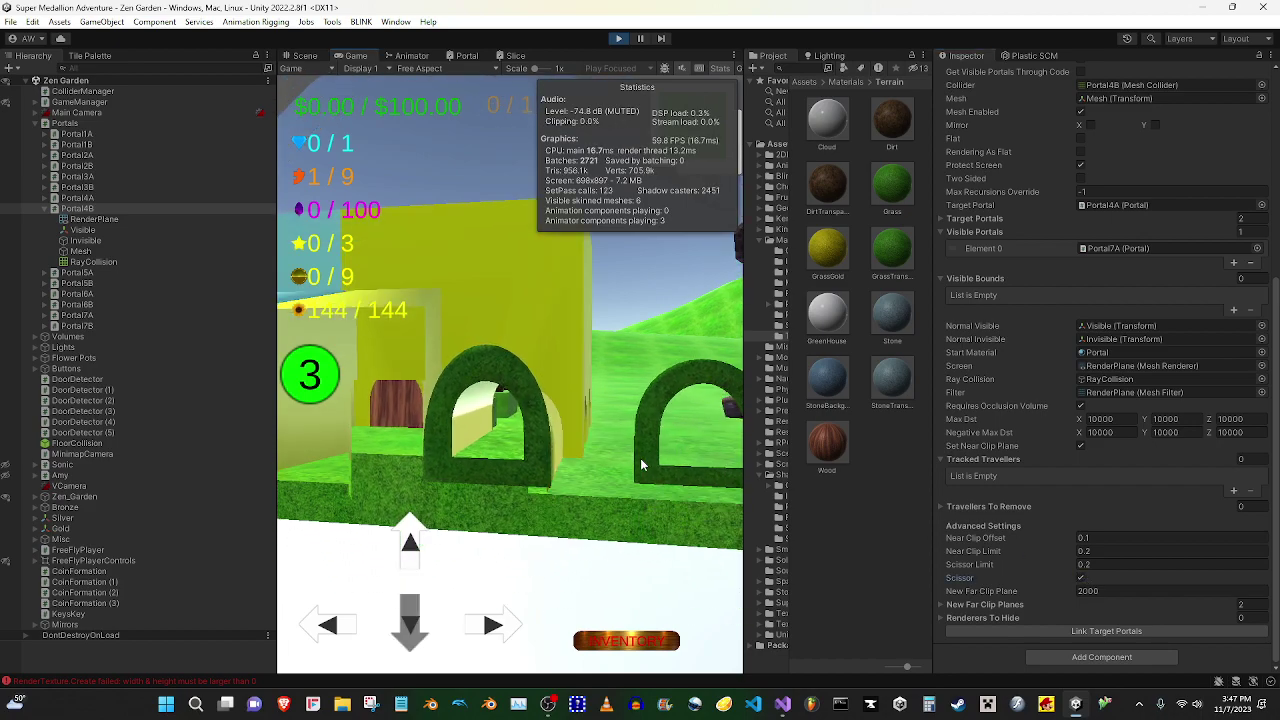
{"action": "key", "text": "ctrl+p"}
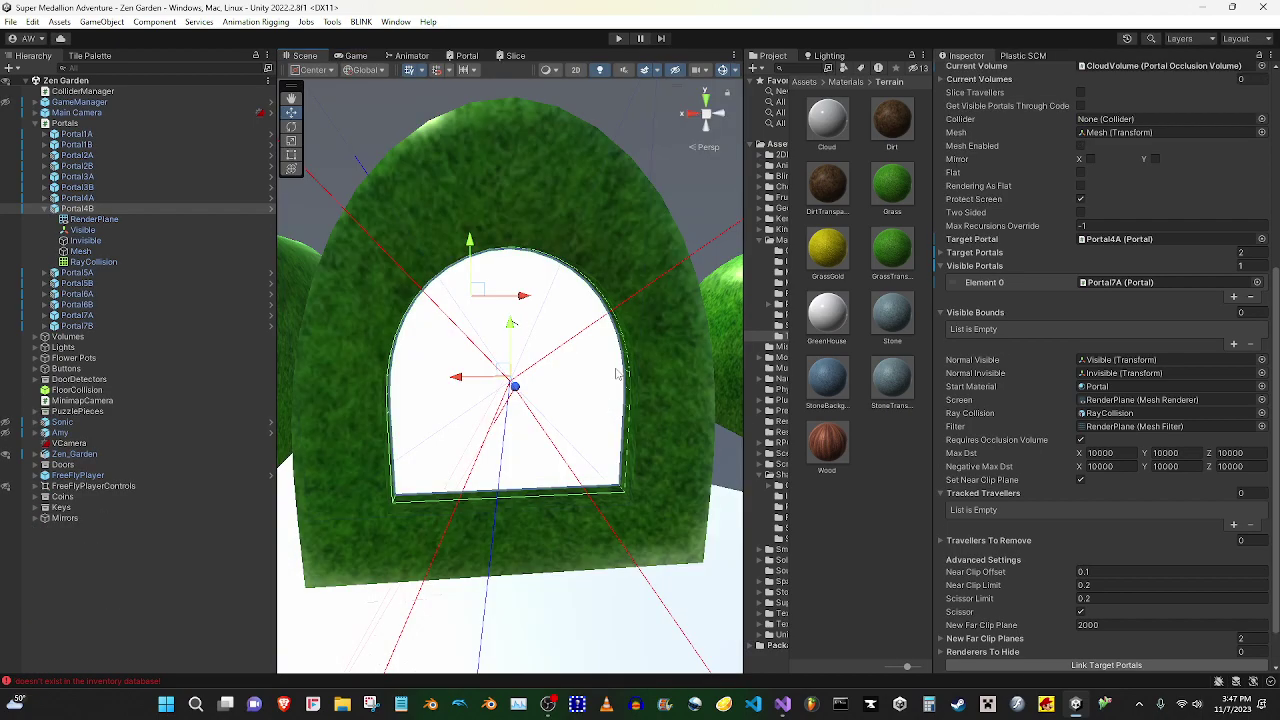
Frame Portal1A in the Scene view and select its RenderPlane to examine the original transform and material
{"action": "left_click", "coordinate": [44, 210]}
{"action": "left_click", "coordinate": [54, 125]}
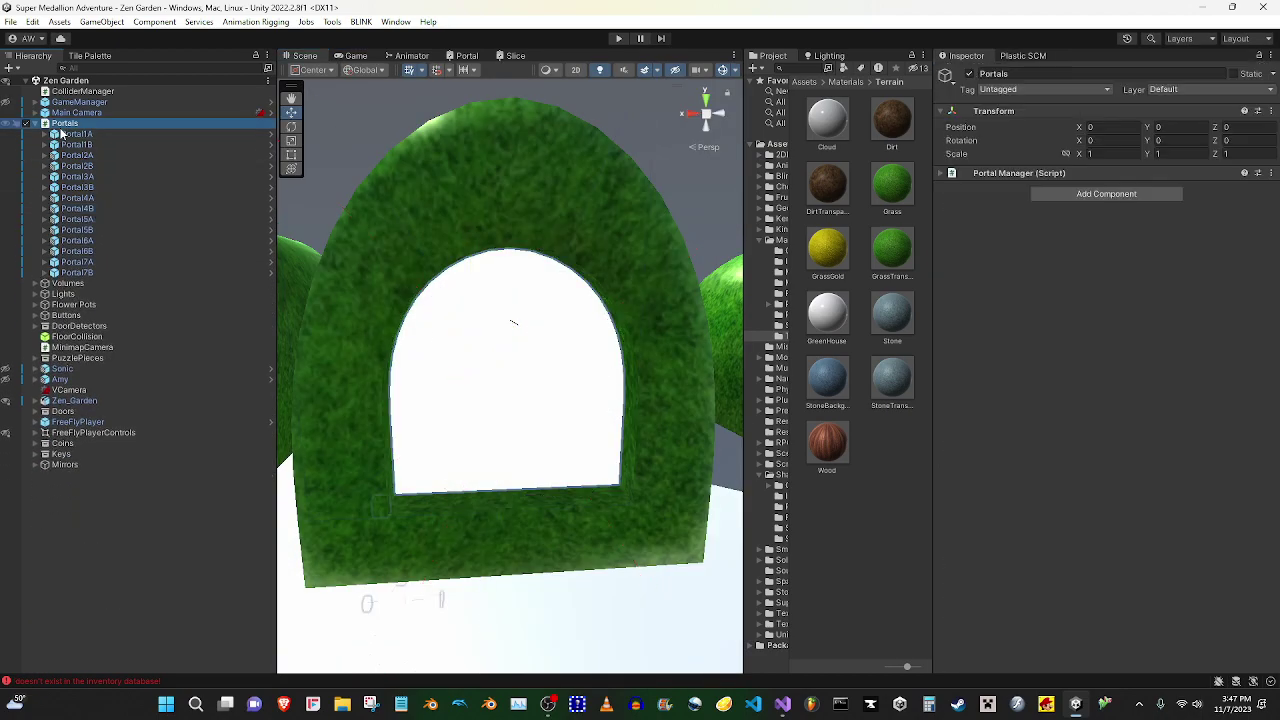
{"action": "double_click", "coordinate": [55, 134]}
{"action": "left_click_drag", "start_coordinate": [358, 326], "coordinate": [396, 382], "text": "alt"}
{"action": "left_click", "coordinate": [269, 485]}
{"action": "middle_click_drag", "start_coordinate": [453, 388], "coordinate": [457, 413]}
{"action": "left_click", "coordinate": [443, 362]}
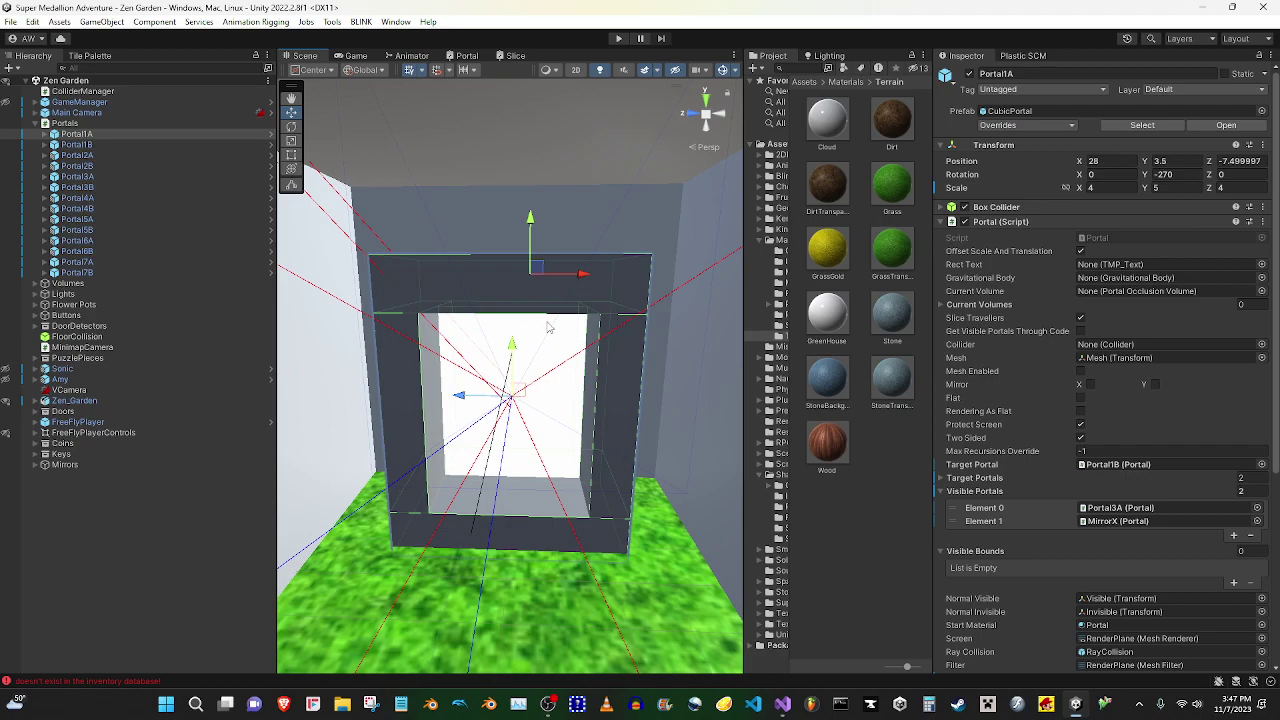
{"action": "scroll", "coordinate": [559, 456], "scroll_direction": "up", "scroll_amount": 5}
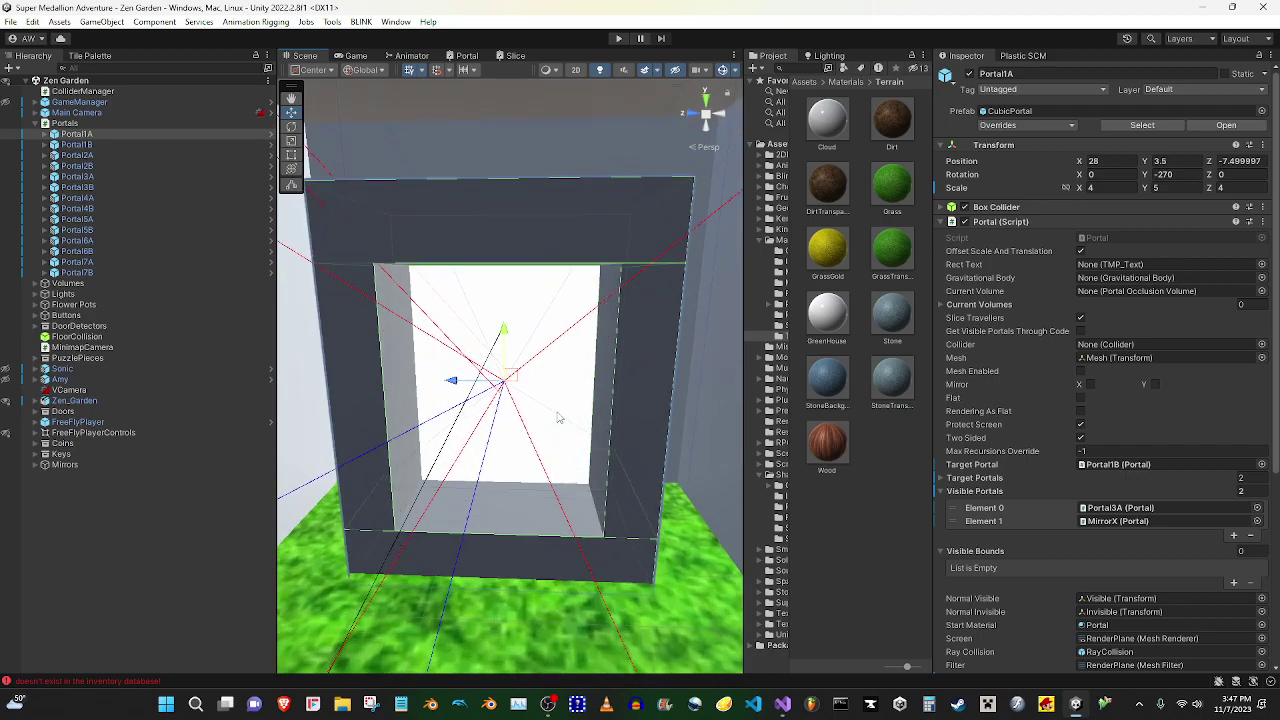
{"action": "left_click", "coordinate": [557, 346]}
{"action": "left_click", "coordinate": [977, 378]}
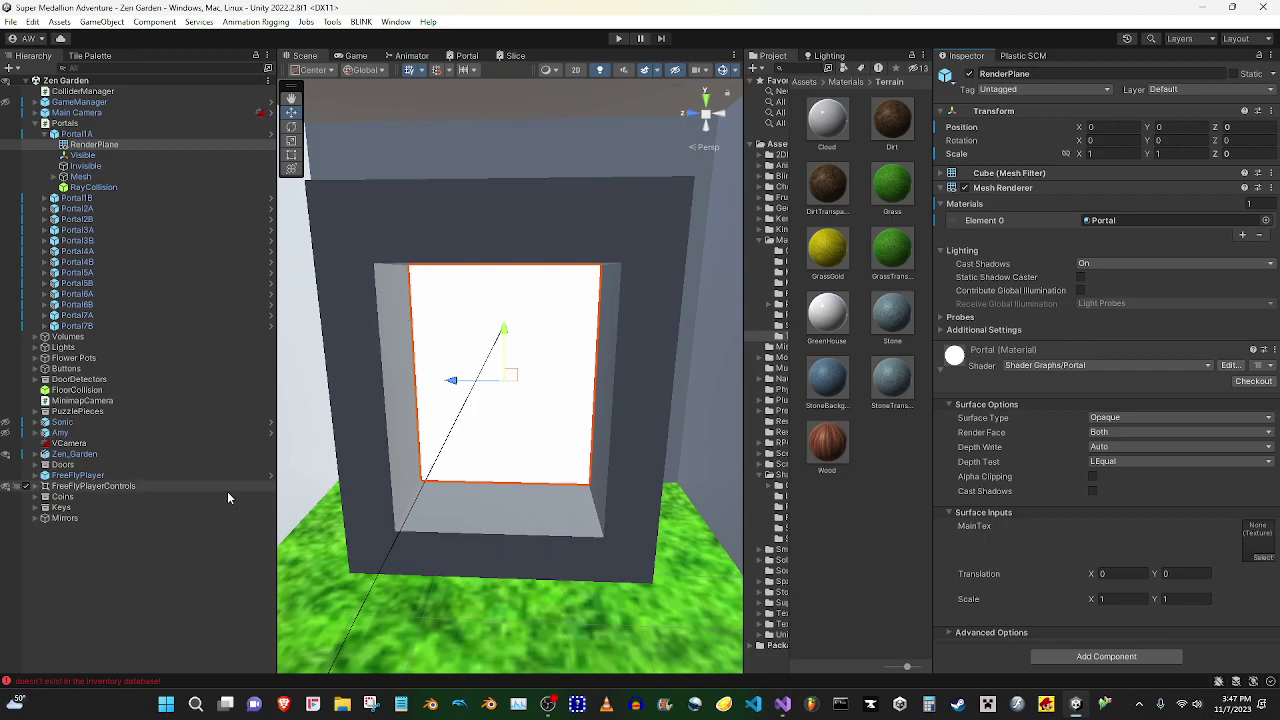
Clear the selection and pull the Scene view back from Portal1A
{"action": "left_click", "coordinate": [203, 628]}
{"action": "middle_click_drag", "start_coordinate": [657, 510], "coordinate": [638, 481]}
{"action": "scroll", "coordinate": [650, 493], "scroll_direction": "down", "scroll_amount": 4}
{"action": "mouse_move", "coordinate": [547, 713]}
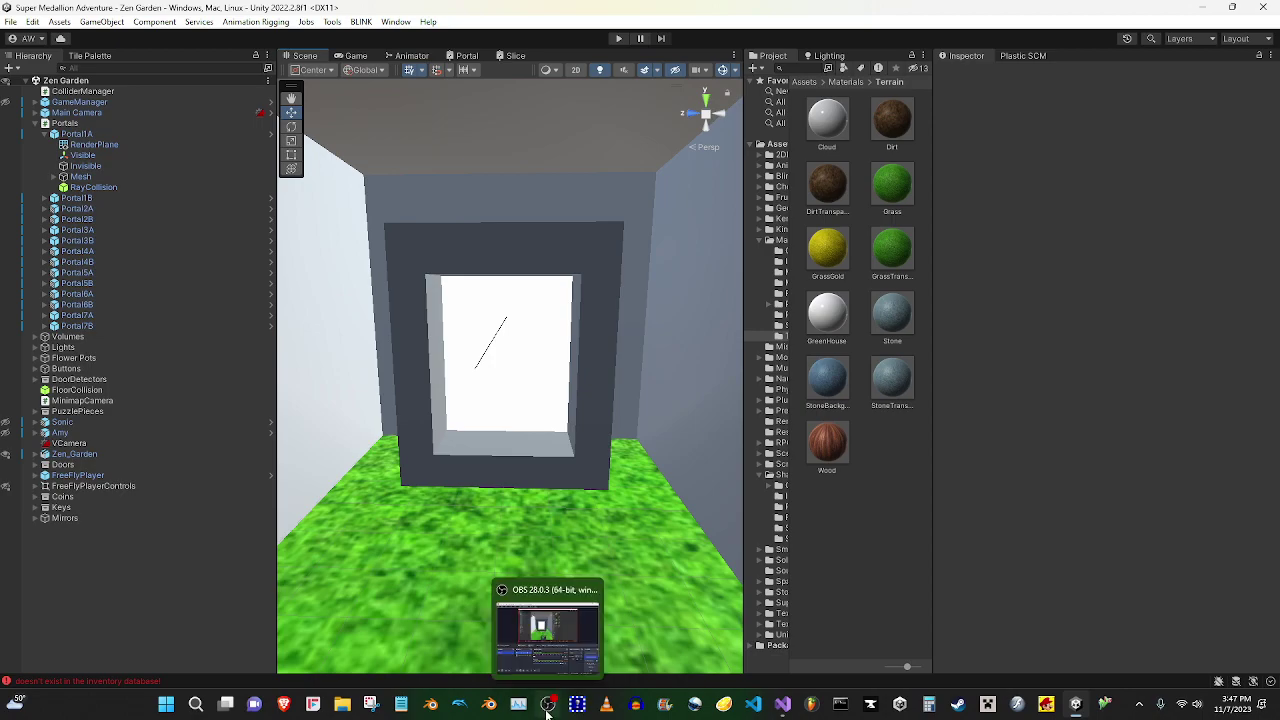